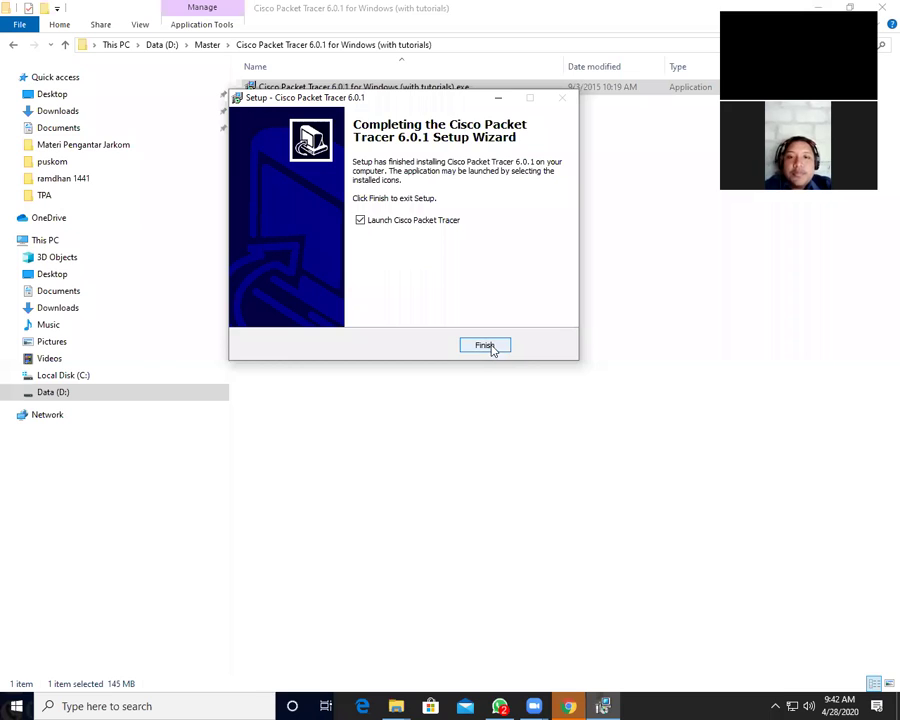
Finish the Cisco Packet Tracer 6.0.1 setup with launch enabled and allow the program through the firewall on private networks.
click(486, 345)
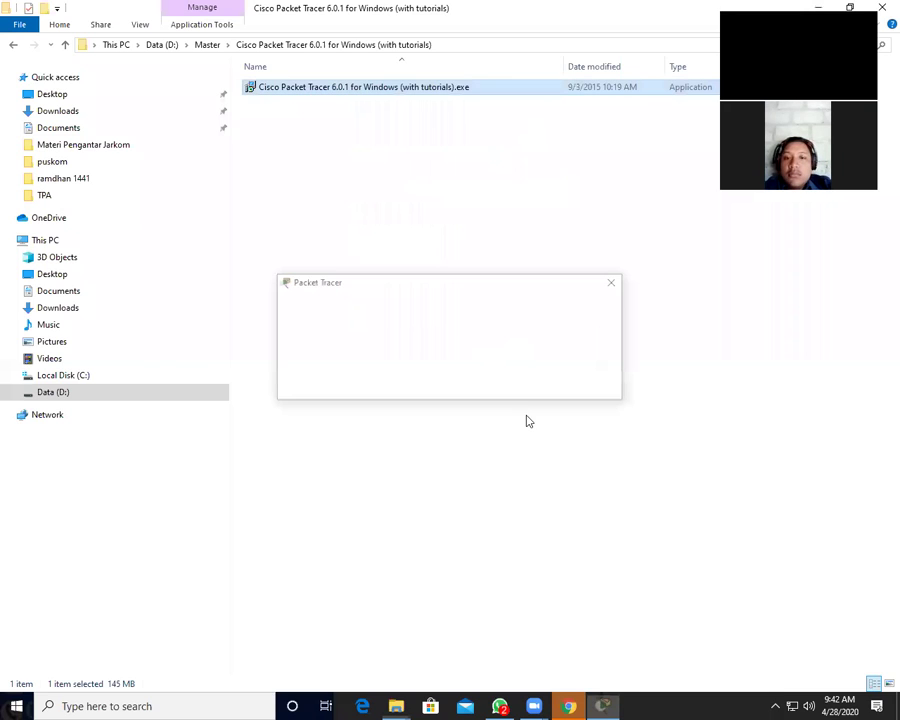
key(Return)
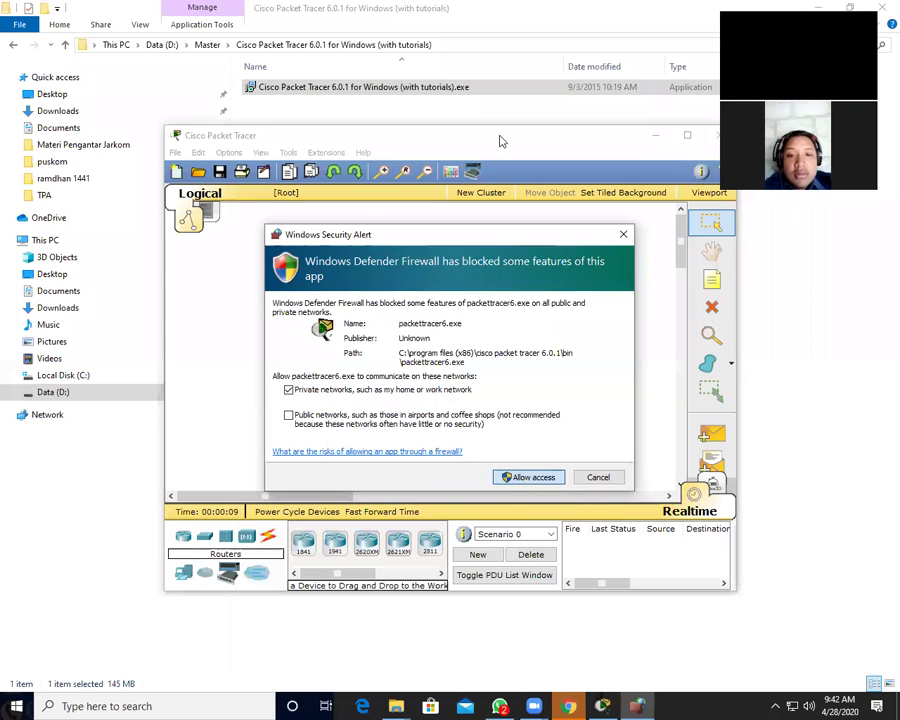
click(529, 477)
Dismiss the Script Module Launch warnings about the LAN and WAN Multiuser Agent modules.
click(584, 387)
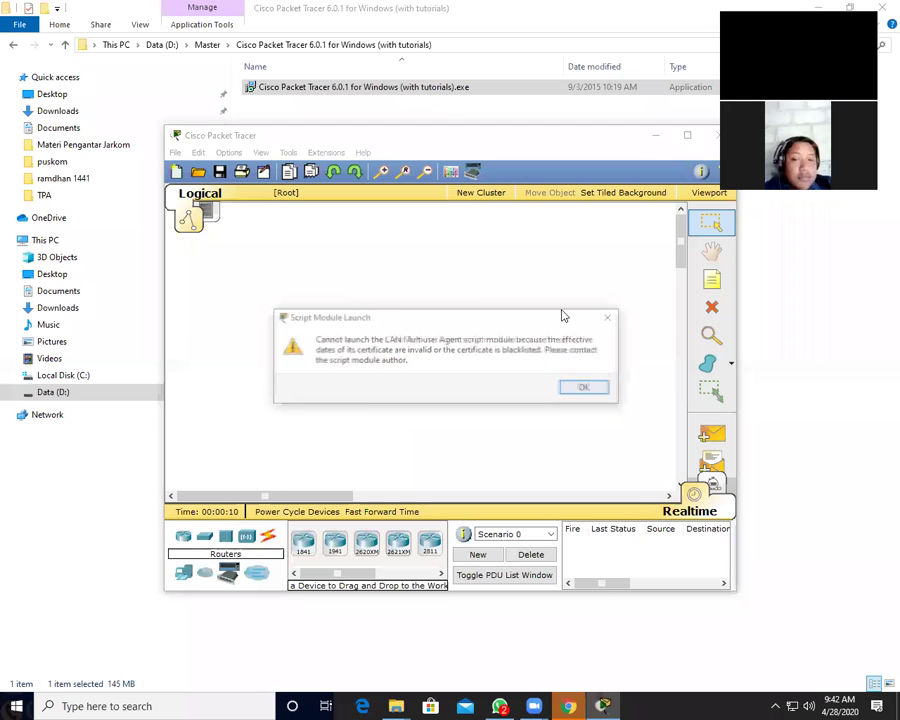
click(587, 391)
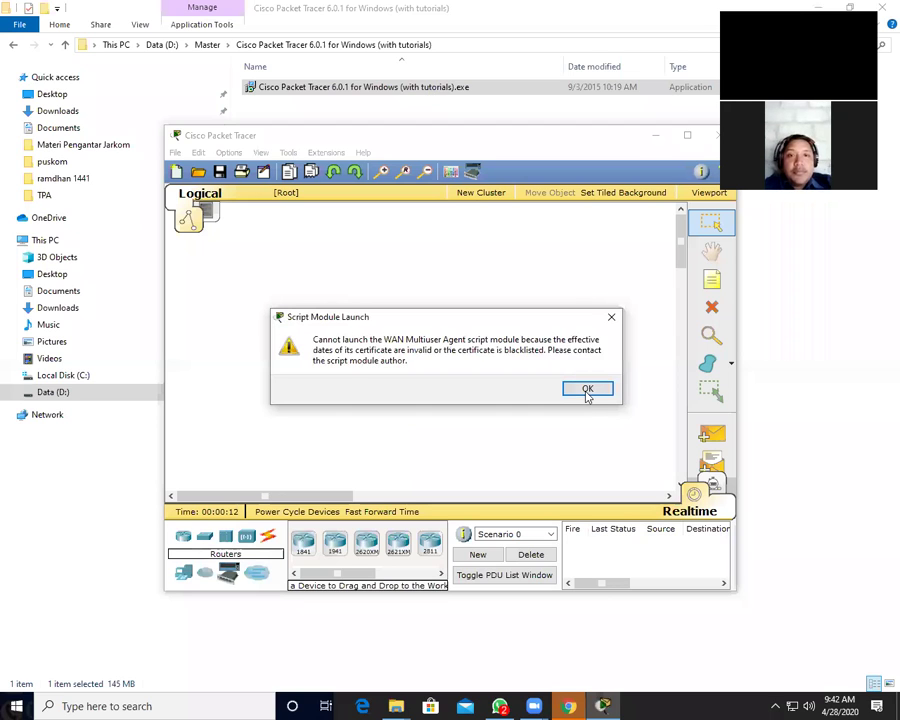
click(587, 389)
key(Return)
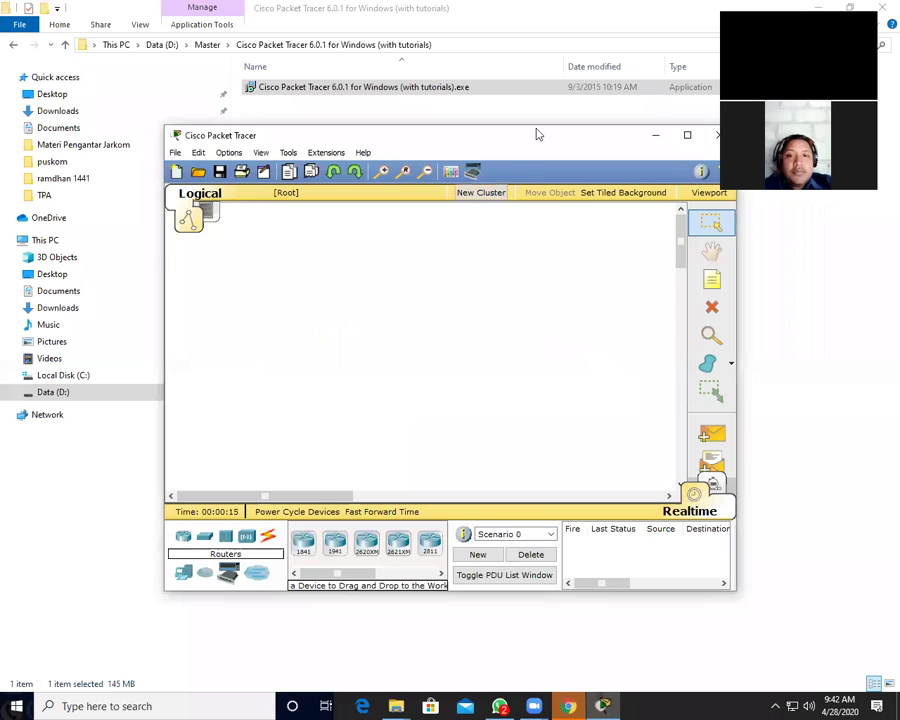
Minimize the installer folder window, then make the Packet Tracer window taller and place it in the desktop's upper-left corner.
drag(536, 134, 402, 56)
click(805, 8)
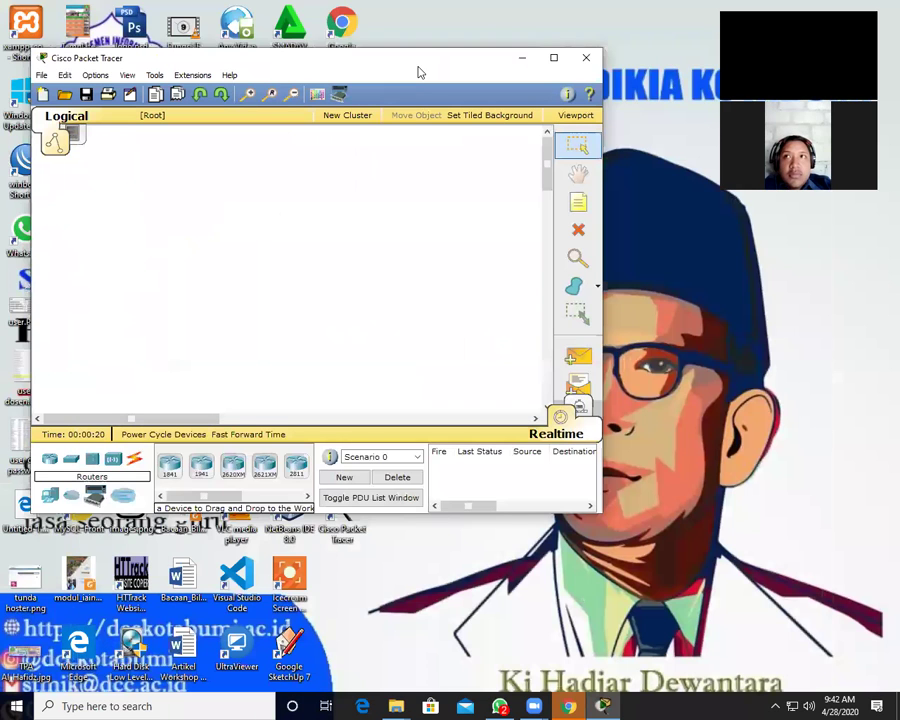
drag(418, 70, 418, 40)
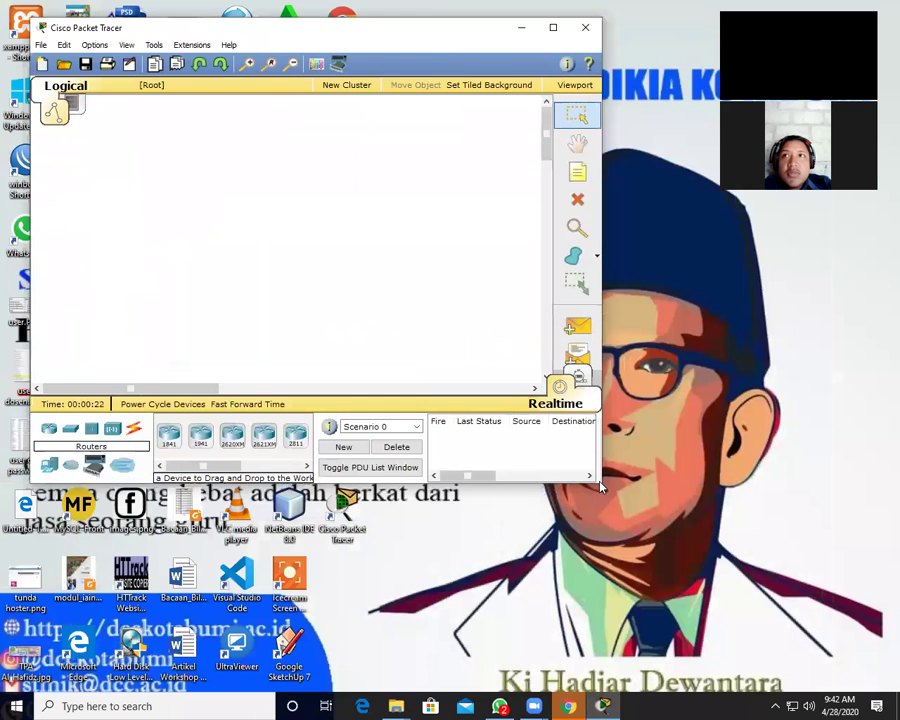
drag(597, 484, 597, 560)
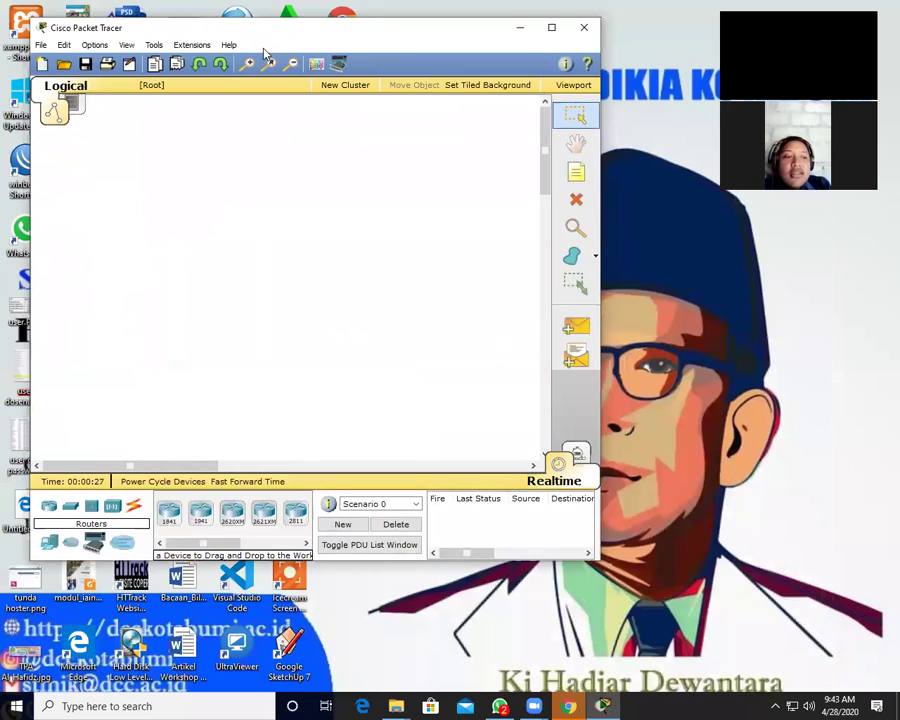
drag(262, 30, 242, 13)
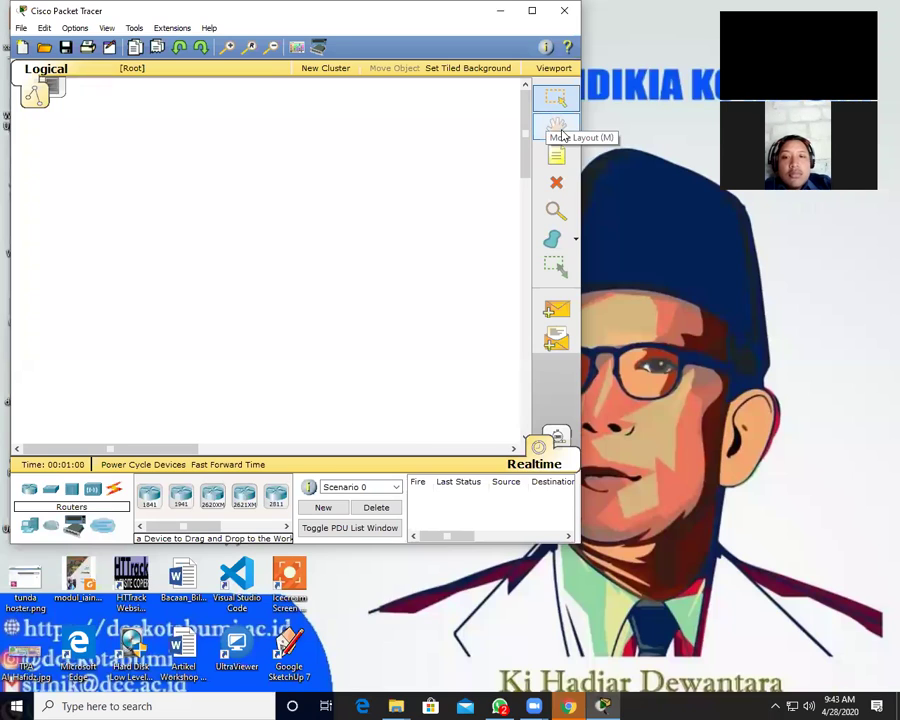
Place a 2950-24 switch on the empty logical workspace.
click(561, 130)
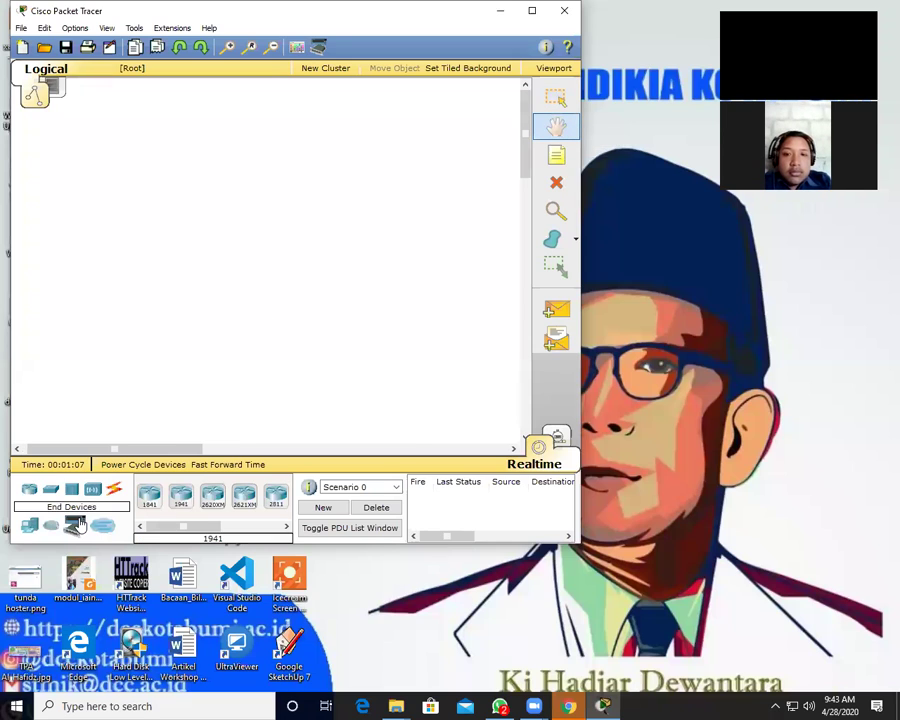
click(68, 490)
click(149, 494)
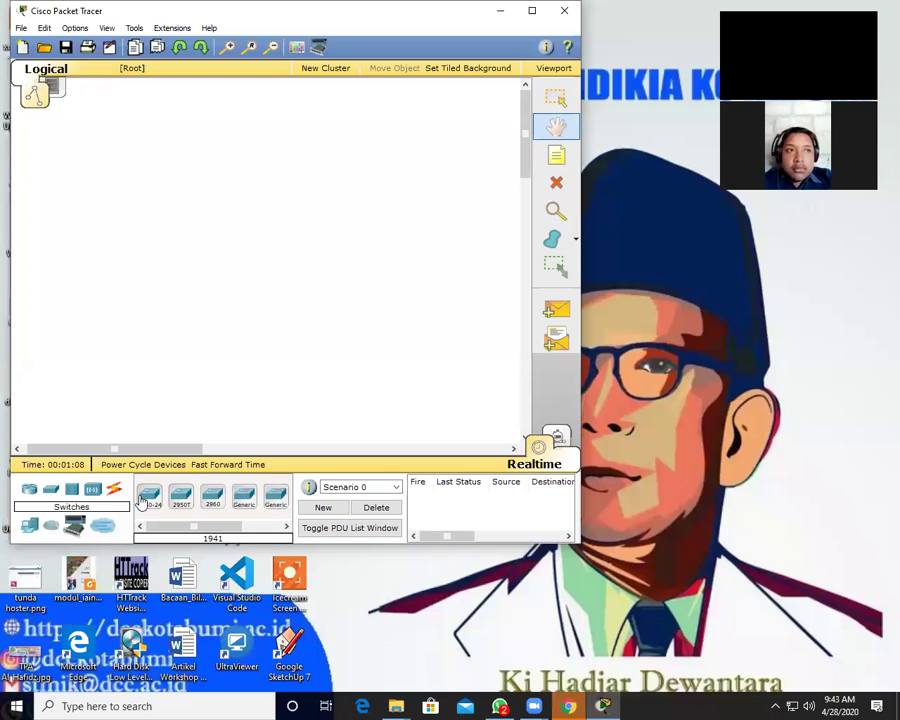
click(220, 277)
drag(223, 282, 260, 255)
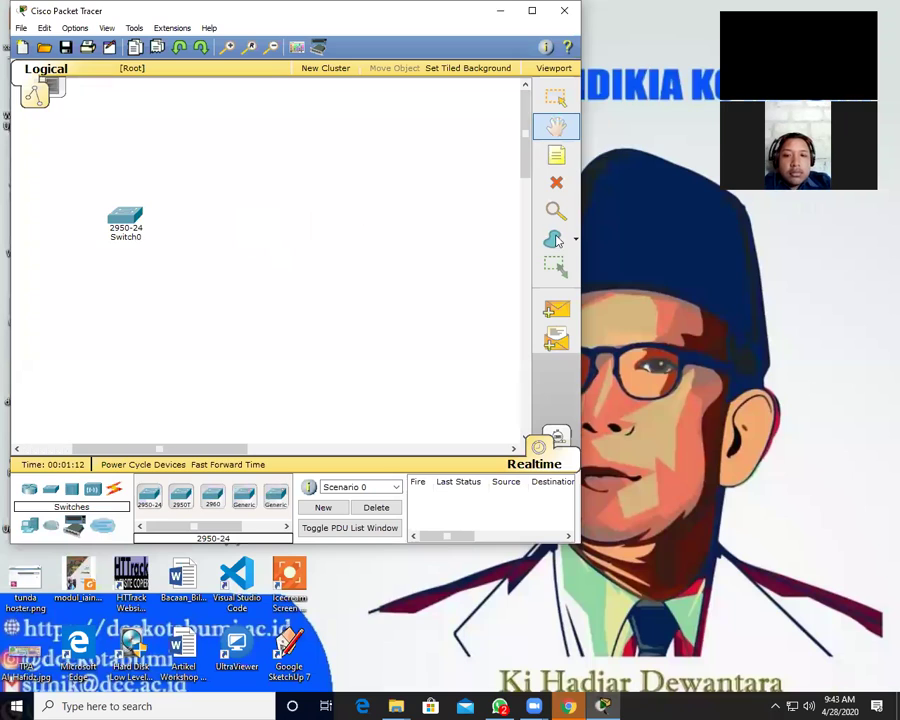
Move the 2950-24 switch to the upper-right area of the workspace.
click(557, 97)
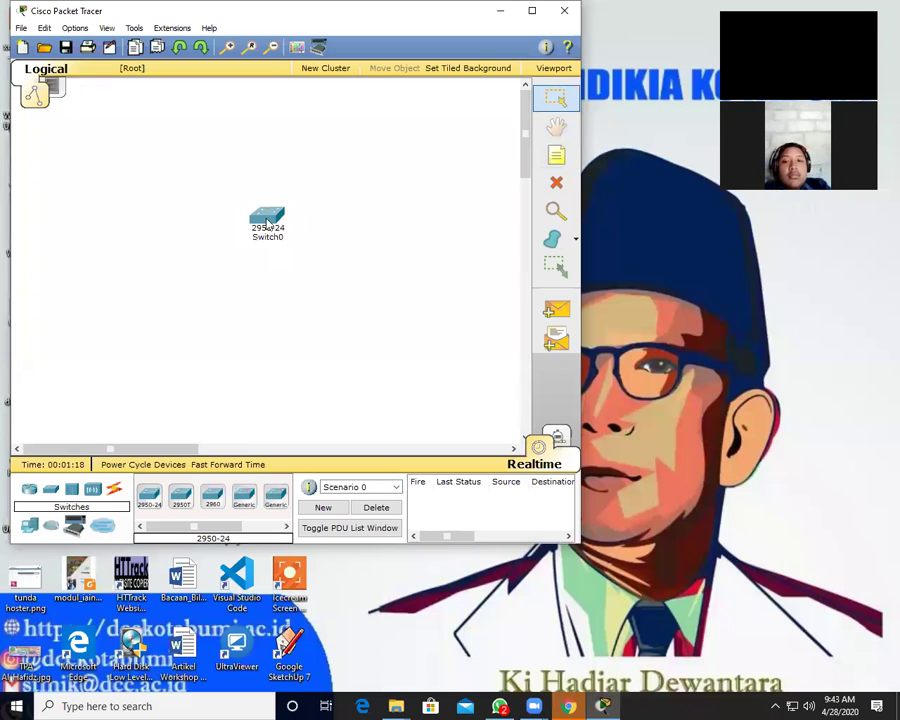
click(659, 187)
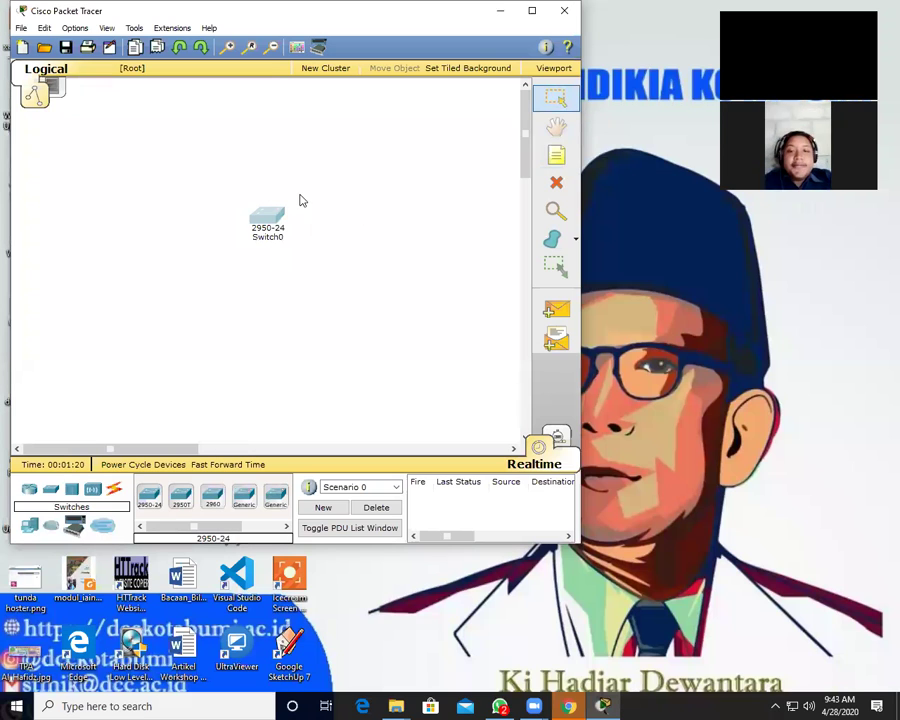
click(557, 127)
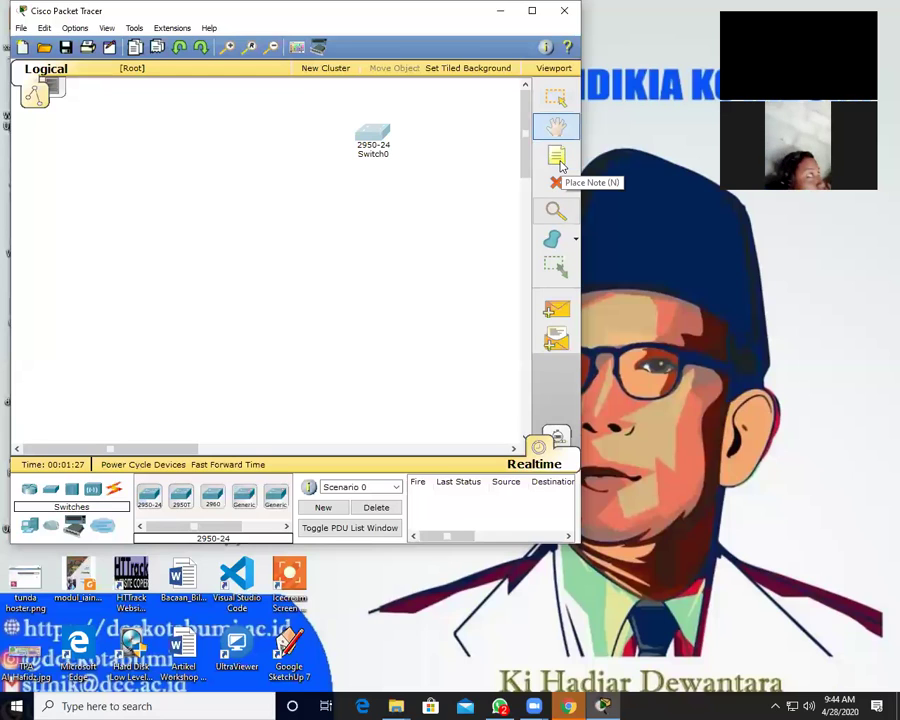
Place a note reading TOPOLOGI on the workspace to the left of the switch.
click(560, 164)
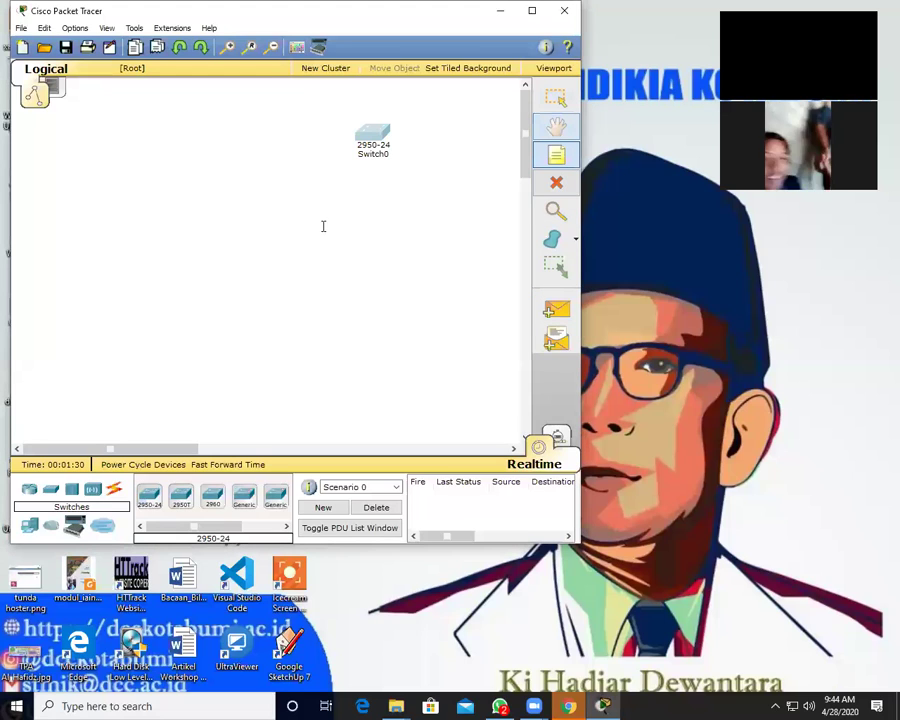
click(205, 156)
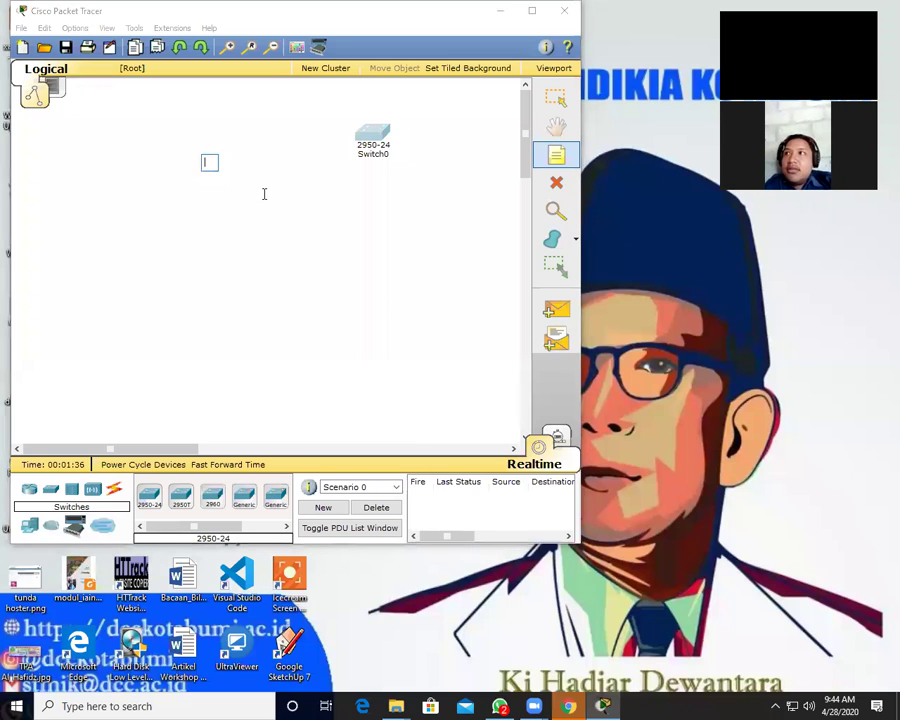
text(TOPOLOGI)
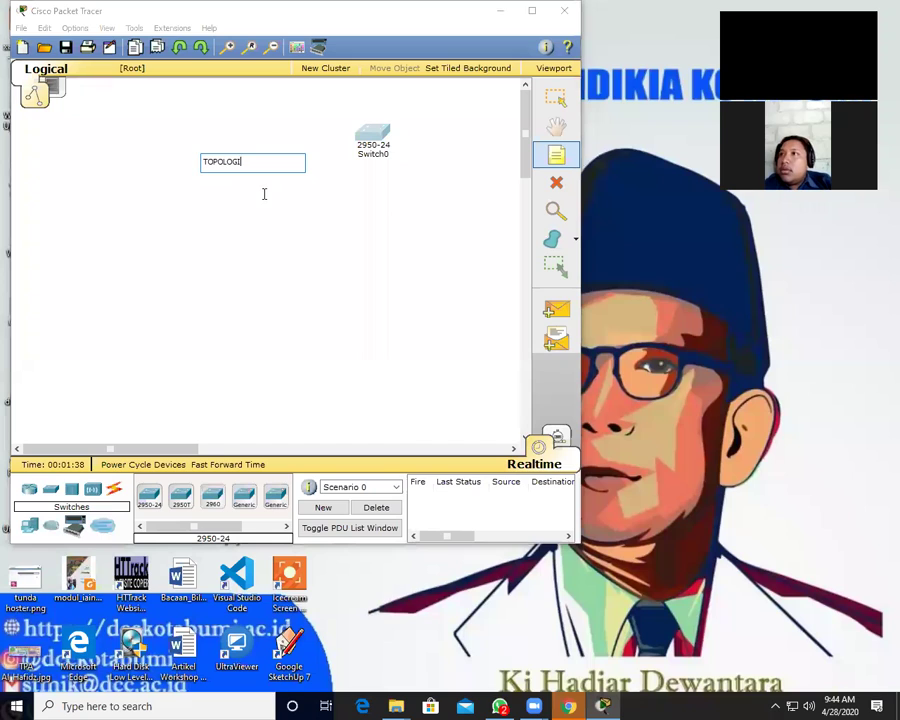
key(Return)
key(BackSpace)
key(Escape)
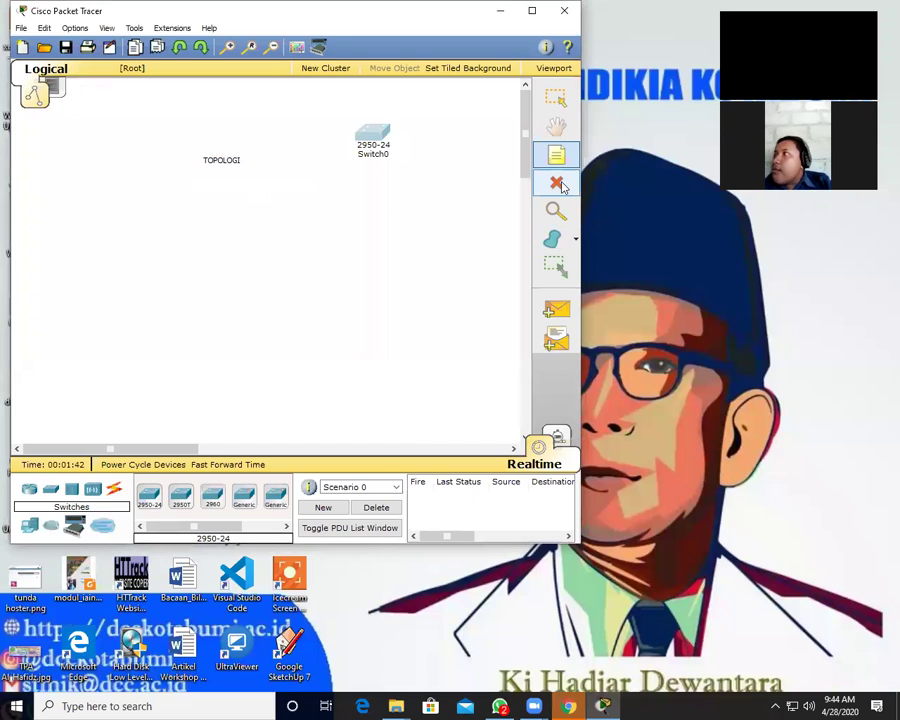
Delete the TOPOLOGI note and the 2950-24 switch from the workspace, then return to the Select tool.
click(560, 184)
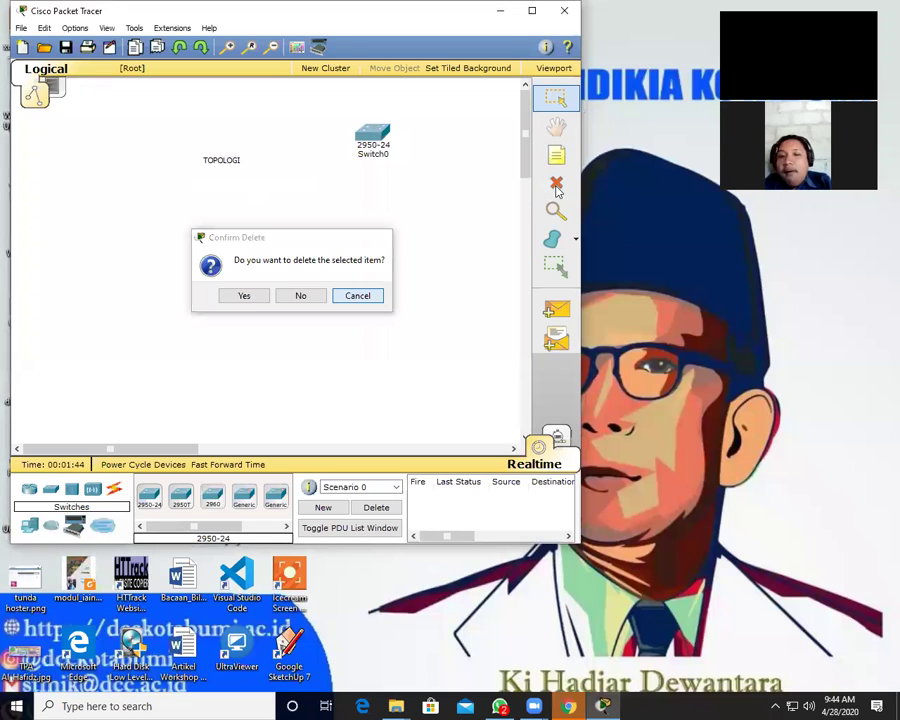
key(Escape)
click(244, 158)
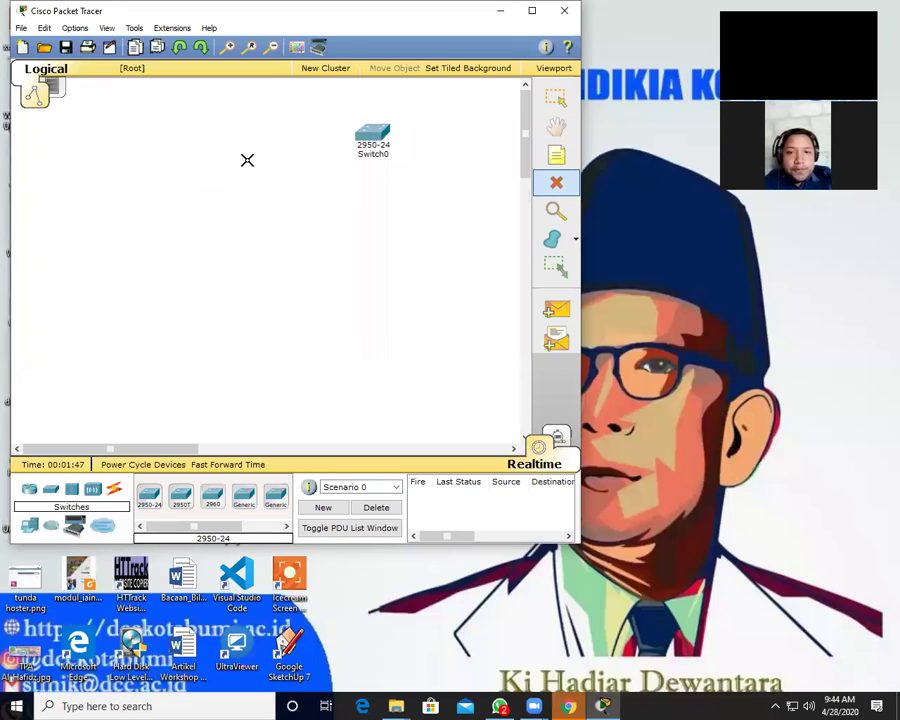
click(373, 138)
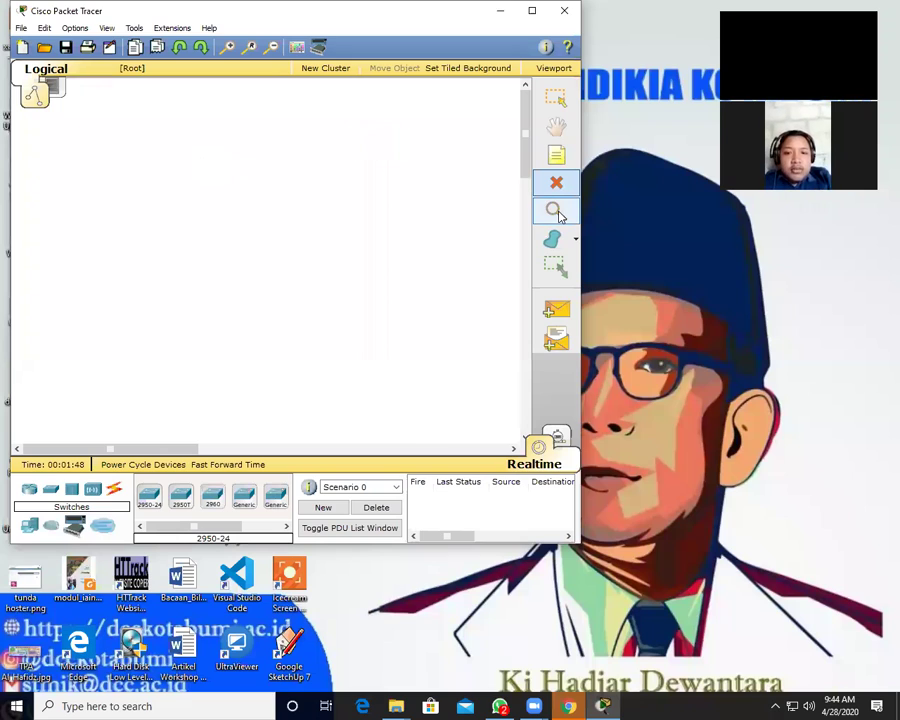
click(556, 97)
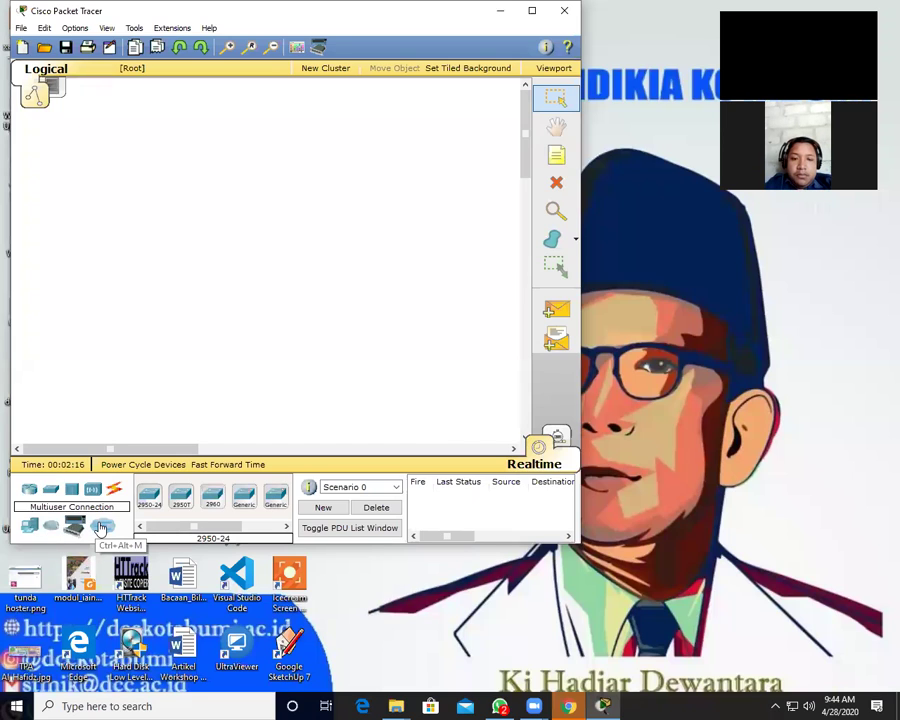
Examine the available router, switch and wireless device models.
click(30, 490)
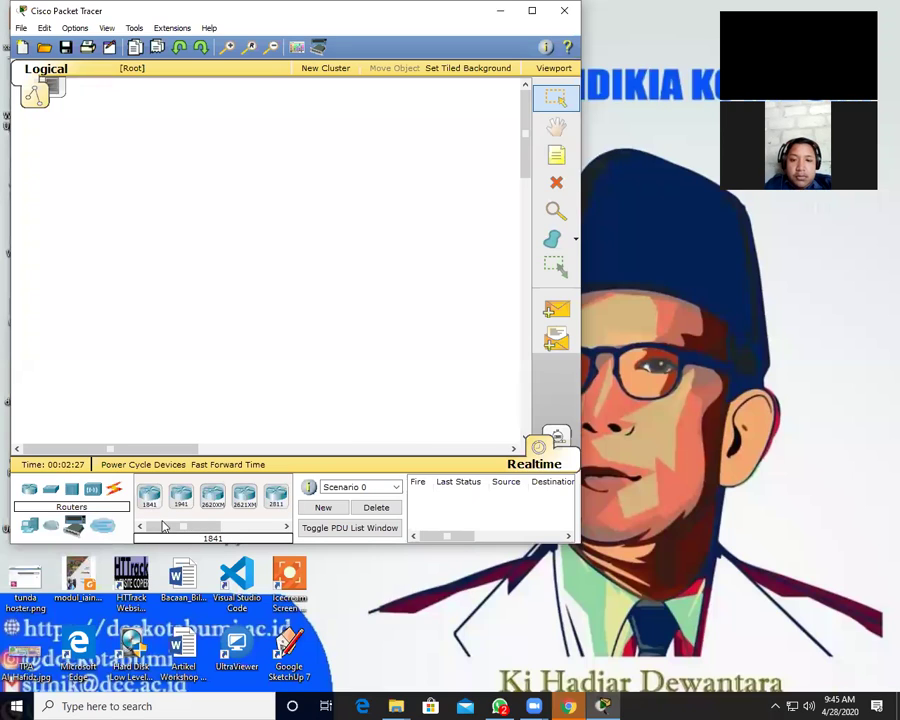
drag(165, 527, 225, 516)
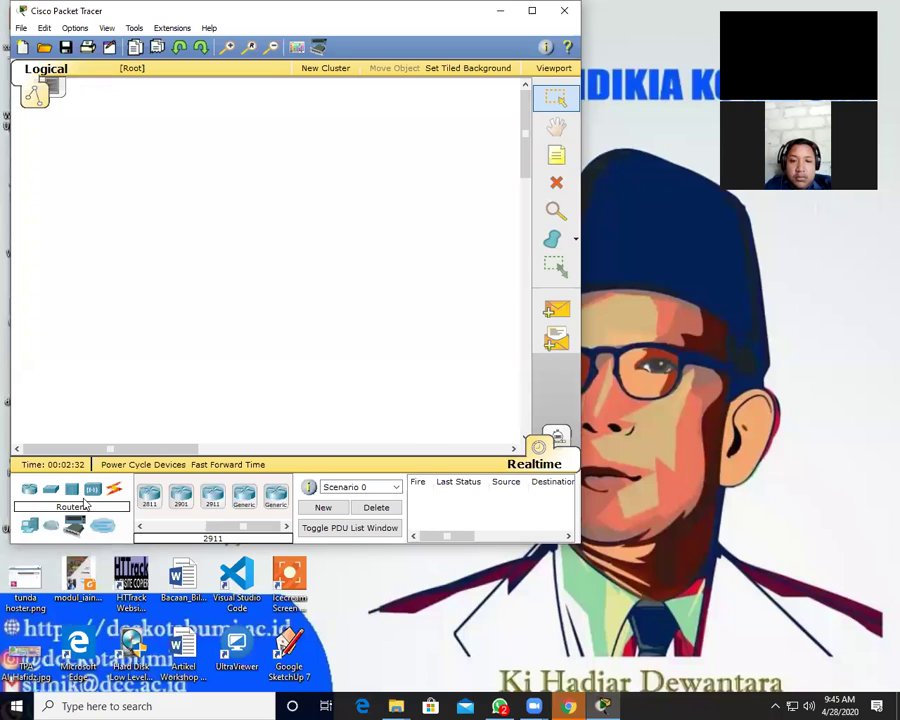
click(51, 490)
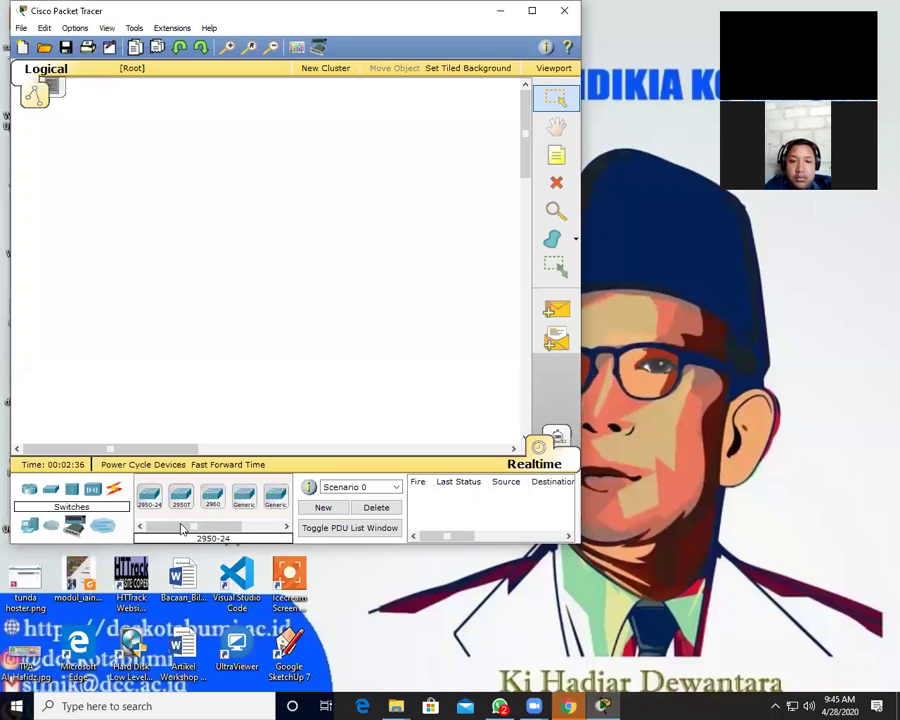
click(248, 527)
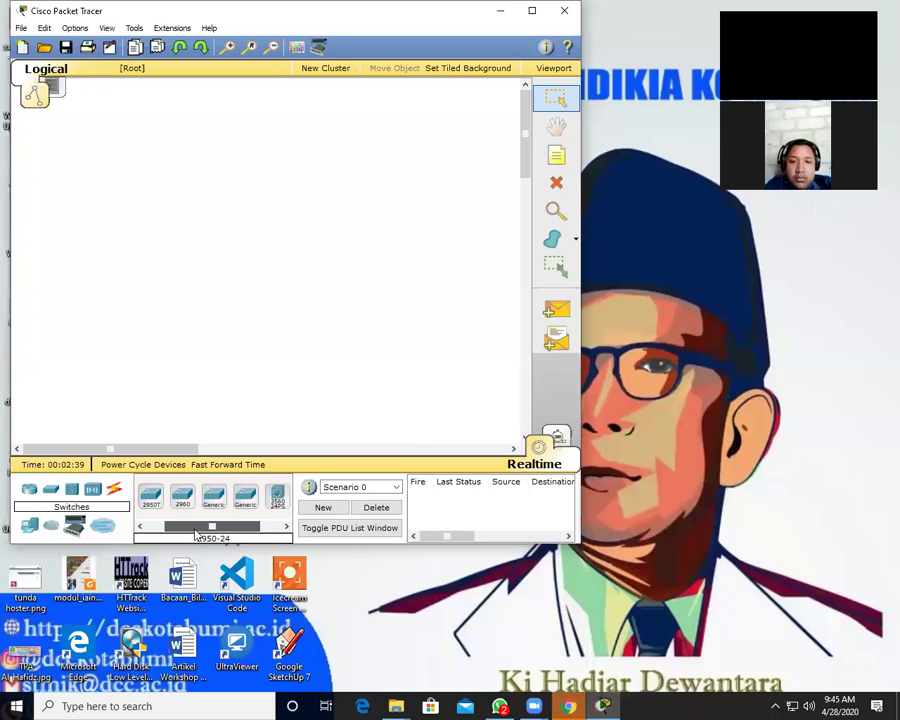
click(139, 527)
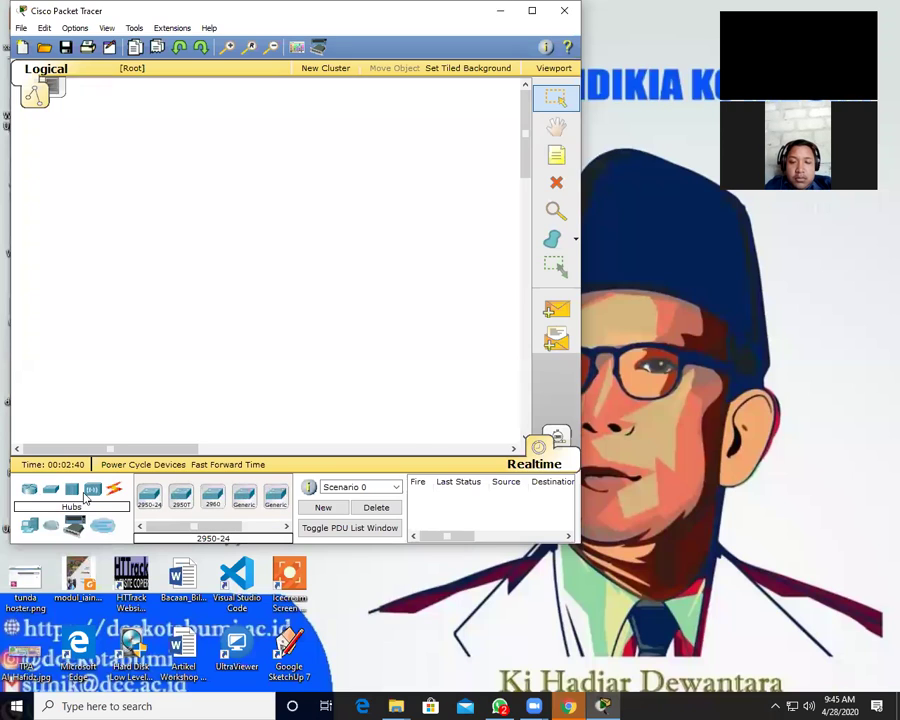
click(92, 494)
click(92, 492)
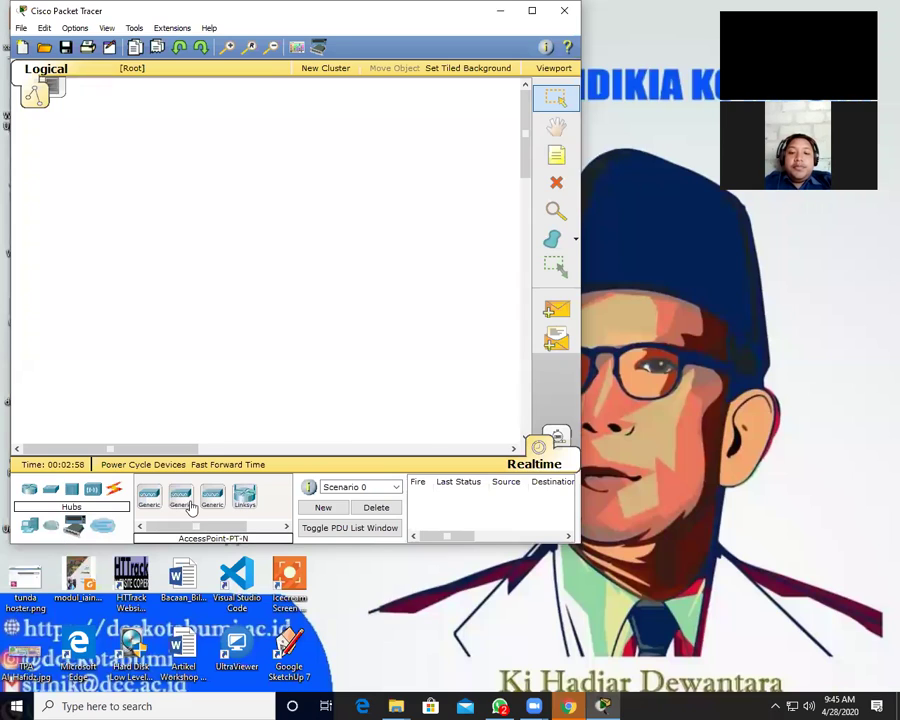
Examine the available end devices, from PCs, laptops and servers to phones, TV, tablet and smart devices.
click(32, 534)
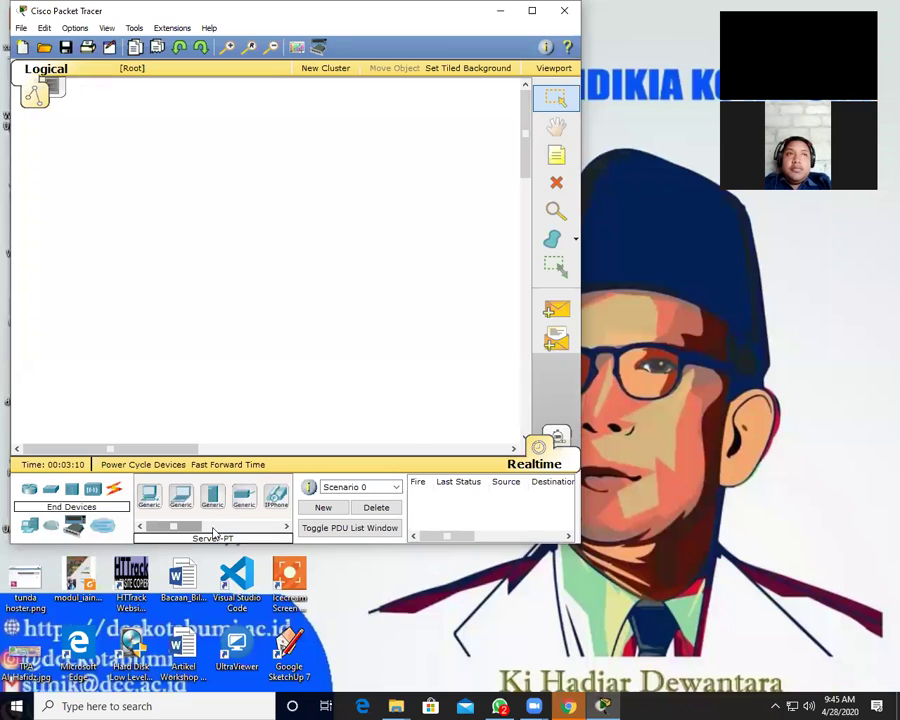
click(228, 528)
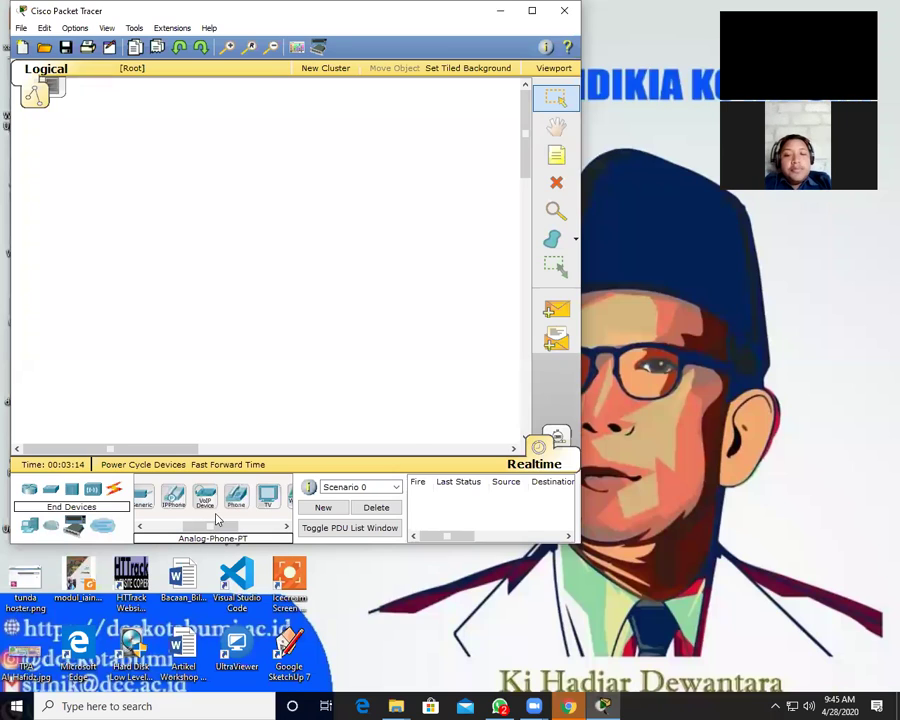
click(240, 527)
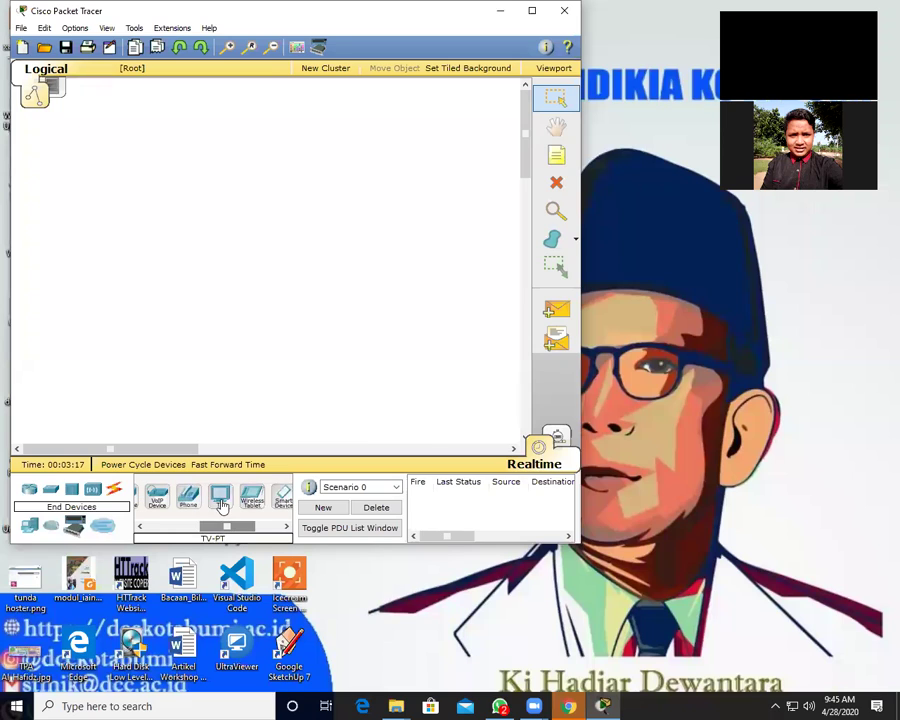
click(263, 524)
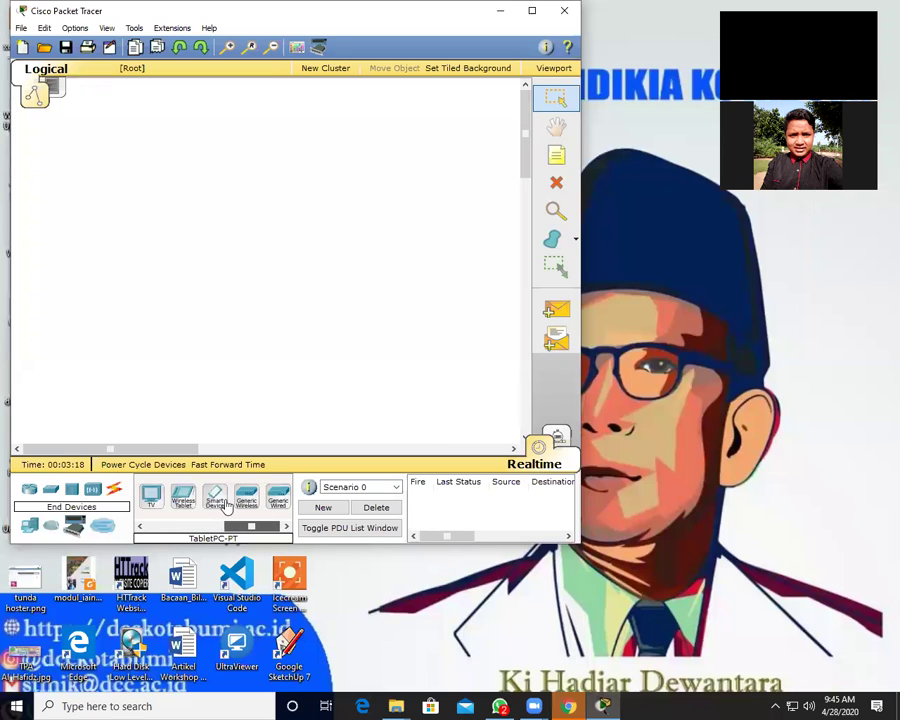
drag(230, 524, 140, 524)
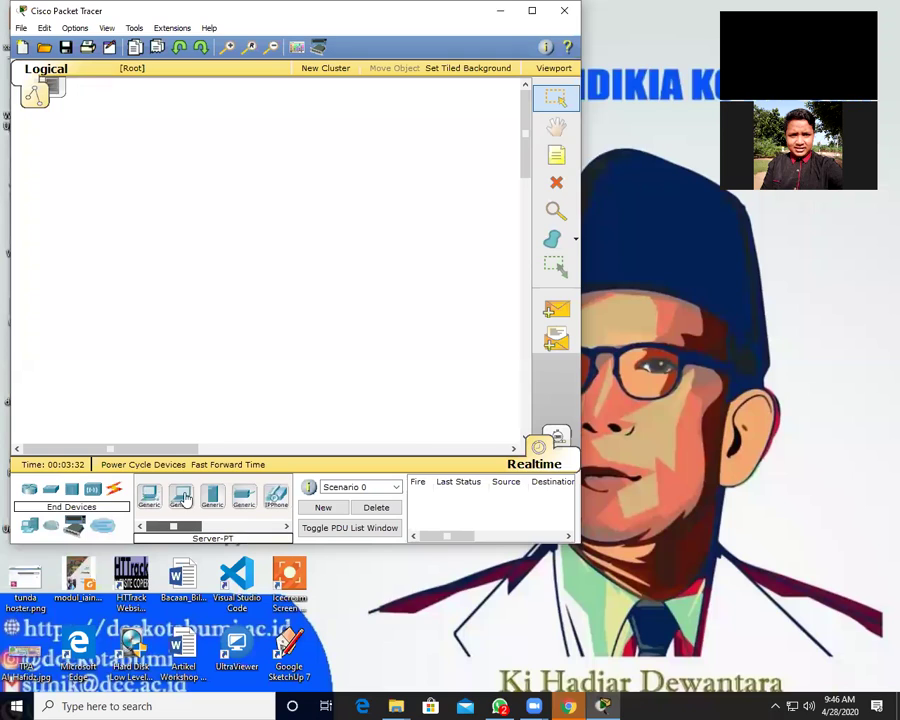
click(240, 526)
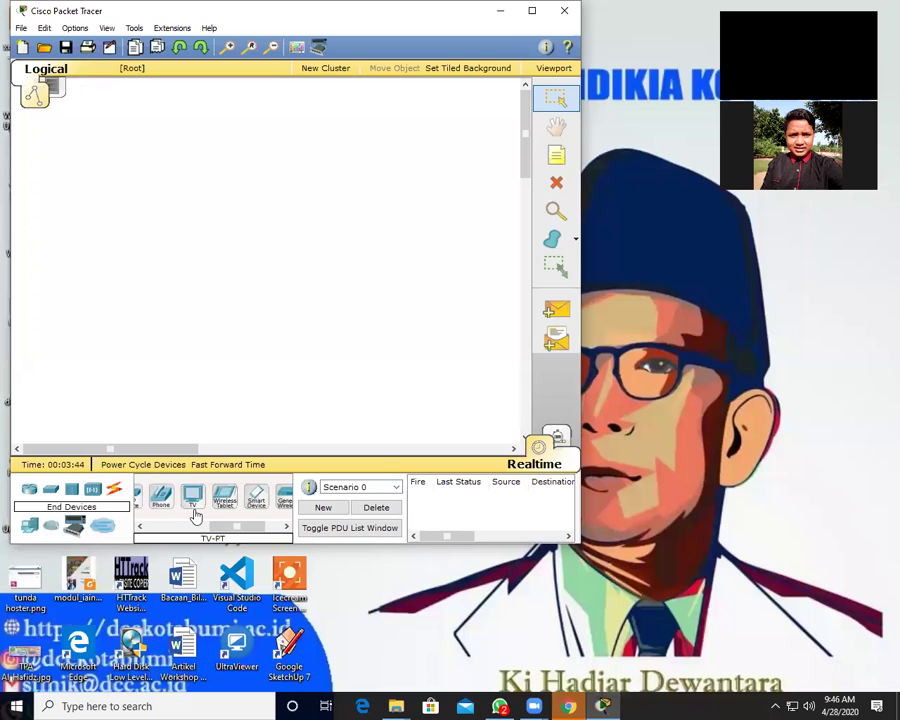
Place a generic PC on the left half of the workspace and delete it again.
click(183, 528)
drag(183, 533, 160, 530)
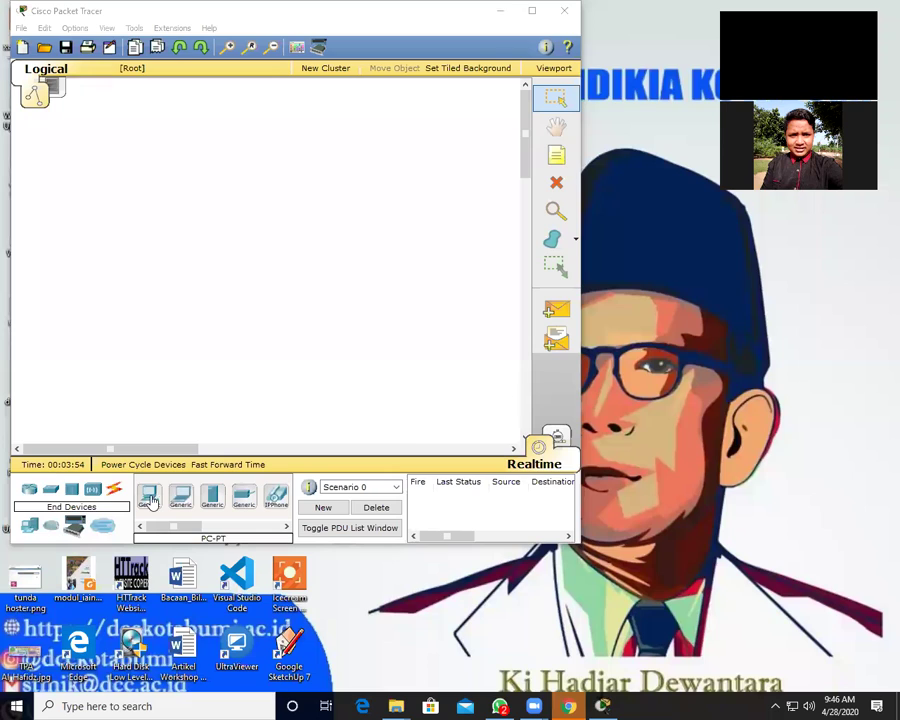
drag(148, 494, 130, 250)
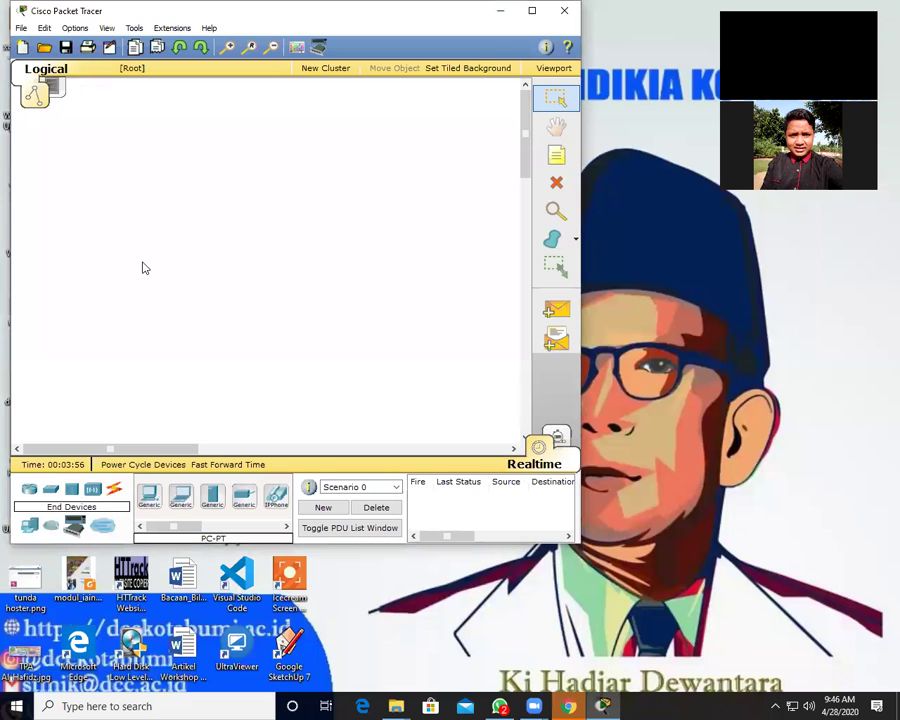
click(556, 182)
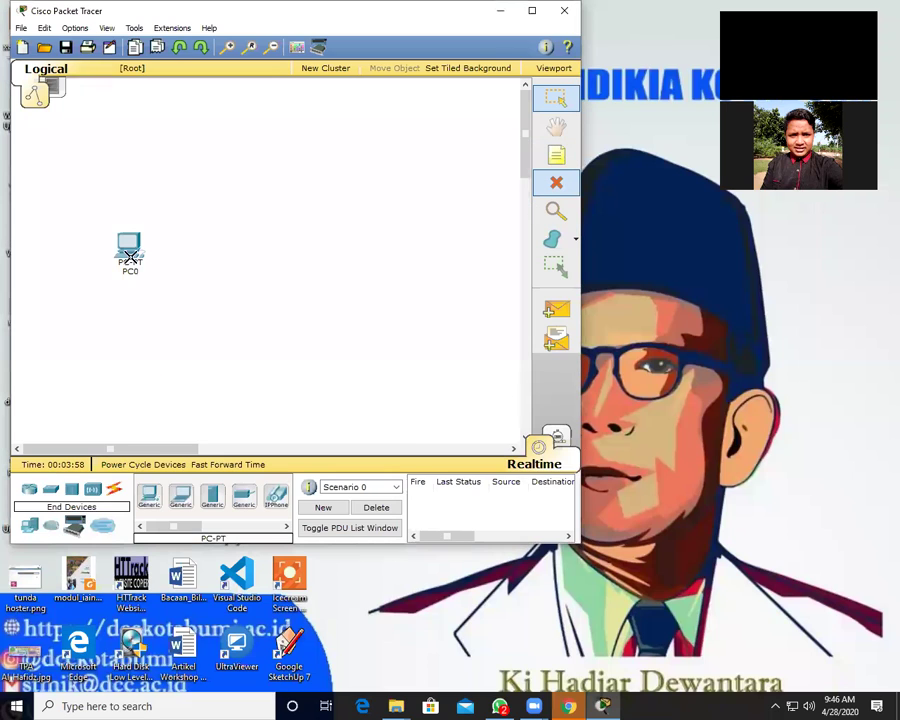
click(128, 245)
Place two generic PCs (PC-PT) side by side on the workspace, and return to the Select tool.
click(27, 527)
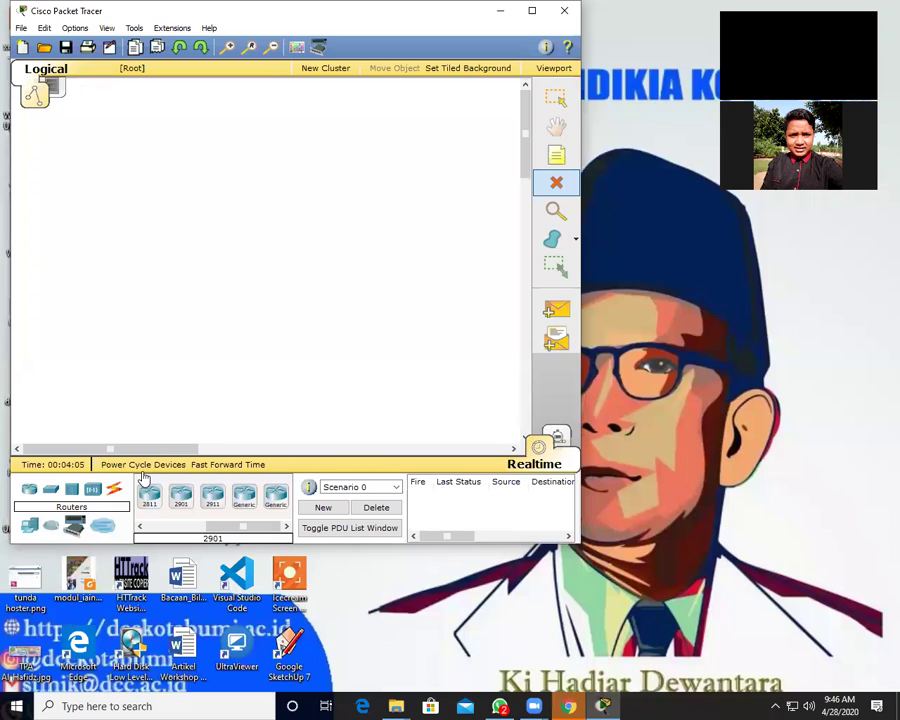
click(27, 530)
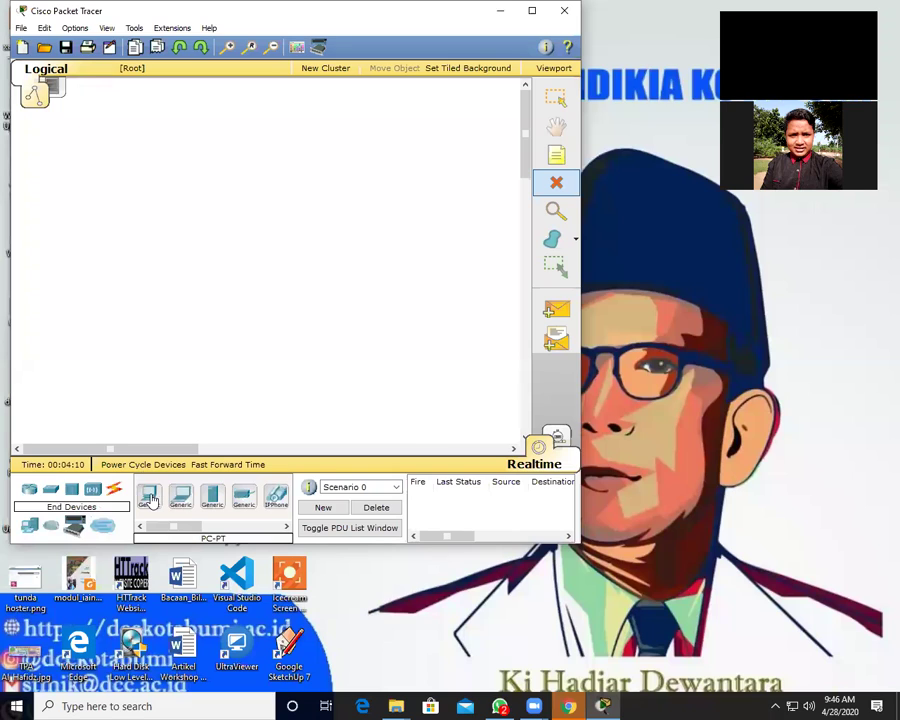
click(154, 494)
click(114, 215)
click(115, 217)
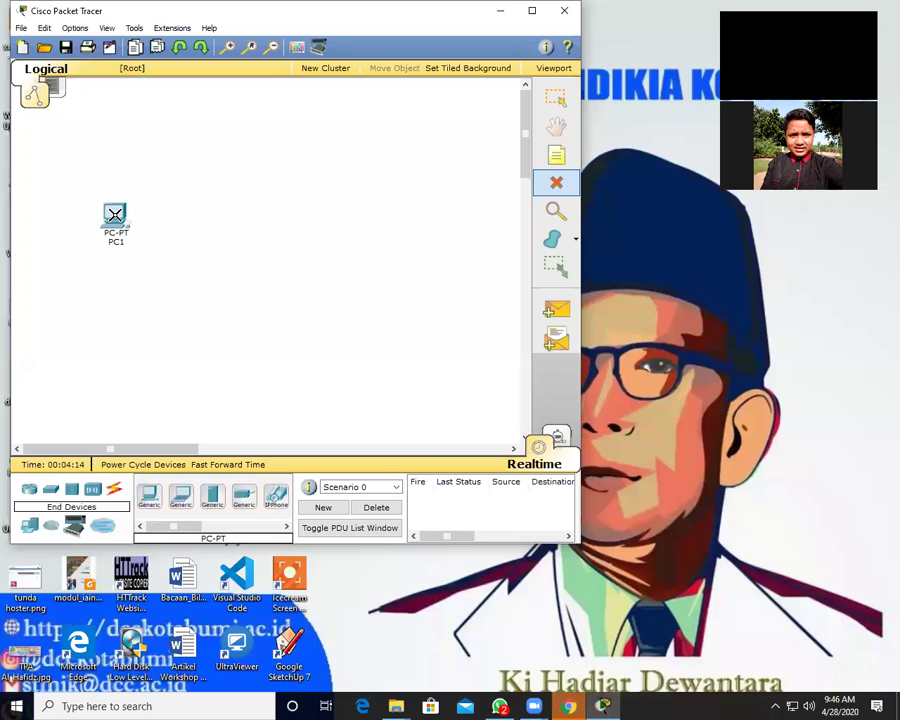
click(150, 499)
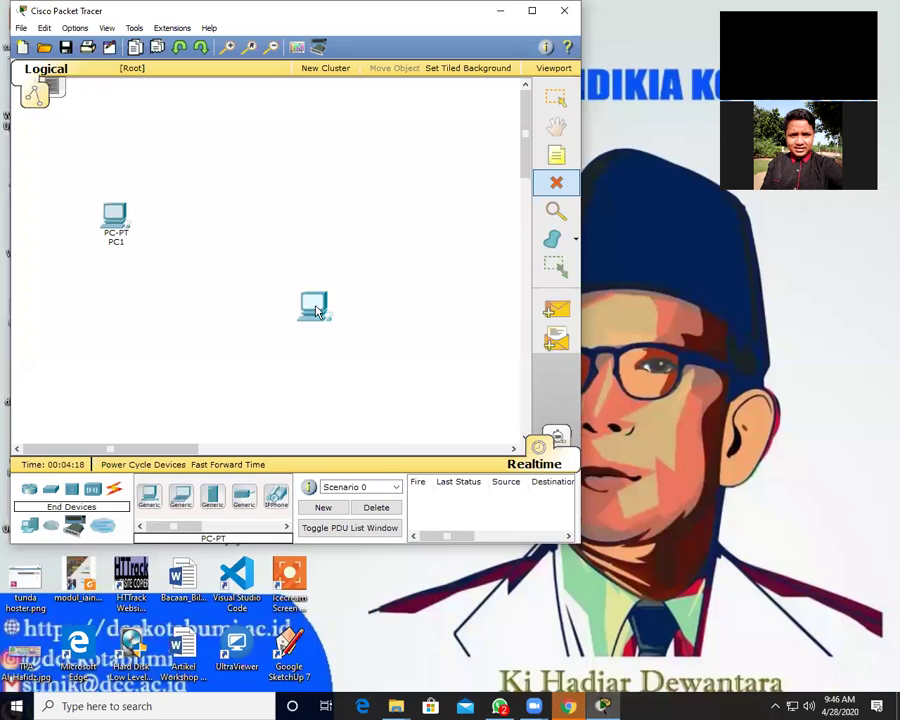
click(316, 224)
click(552, 98)
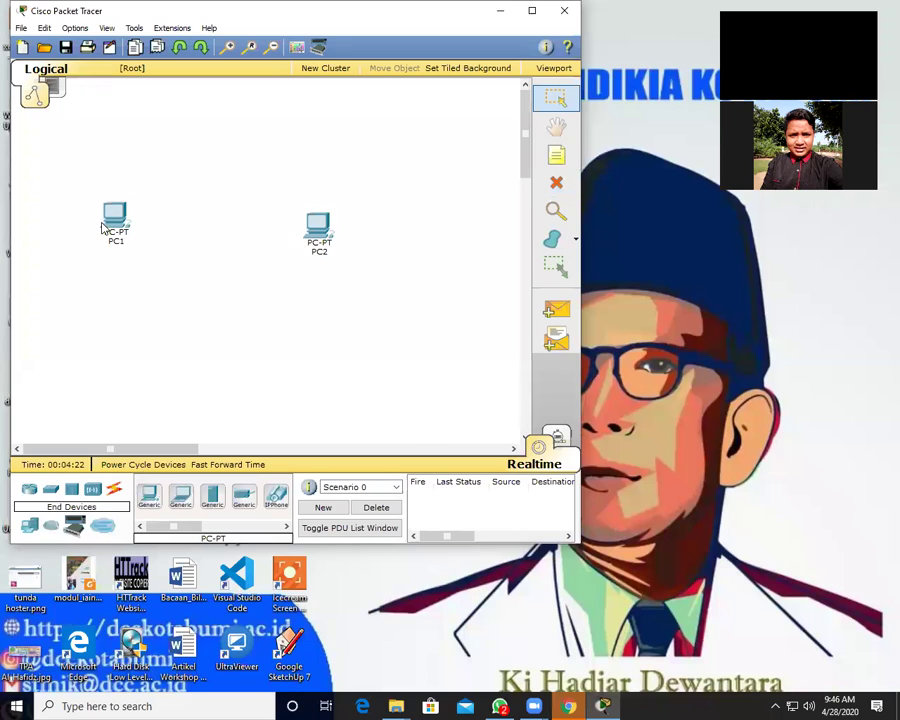
Reposition PC1 and PC2 so that they sit level with each other, with room for a cable between them.
drag(100, 222, 78, 222)
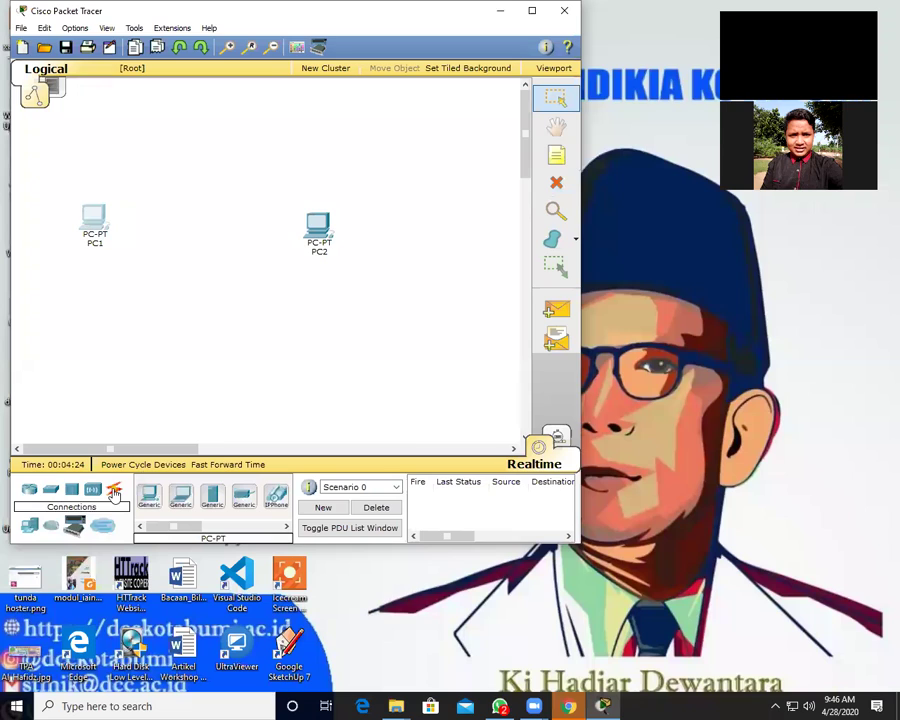
click(114, 490)
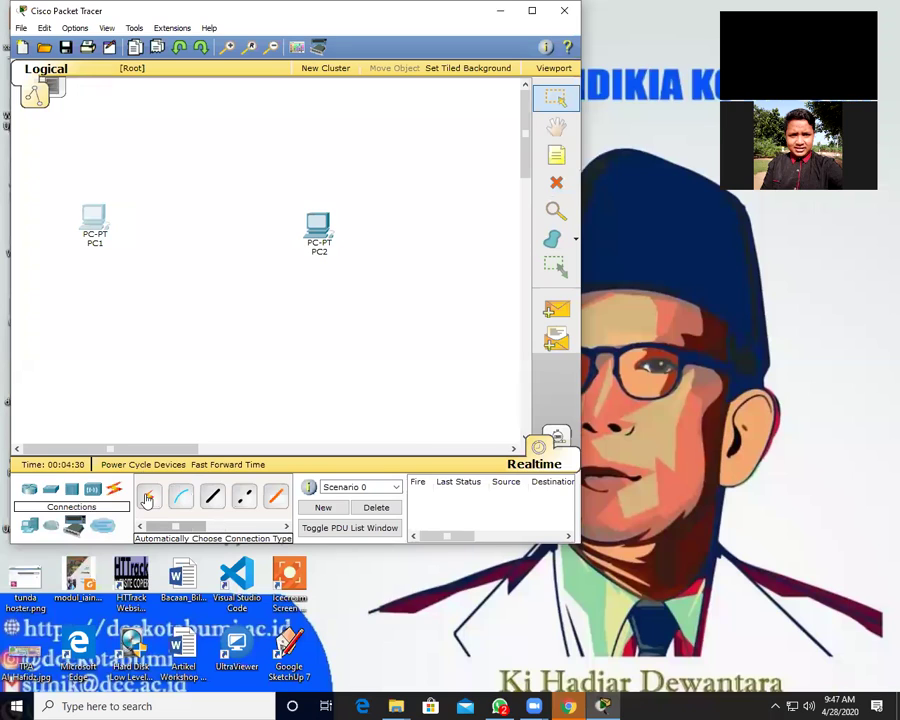
click(254, 505)
drag(93, 220, 157, 217)
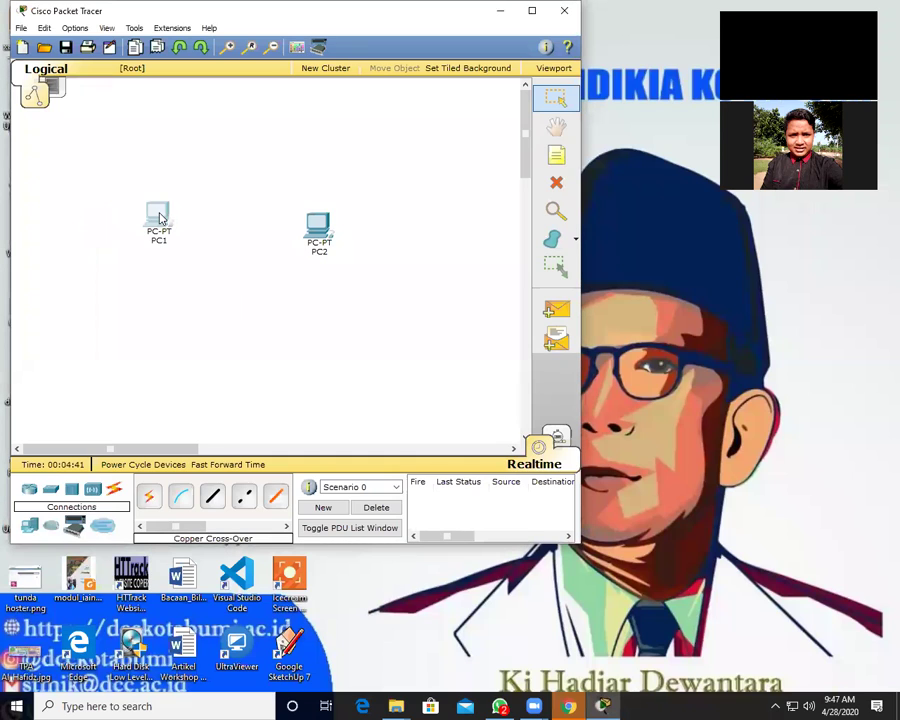
drag(317, 228, 330, 217)
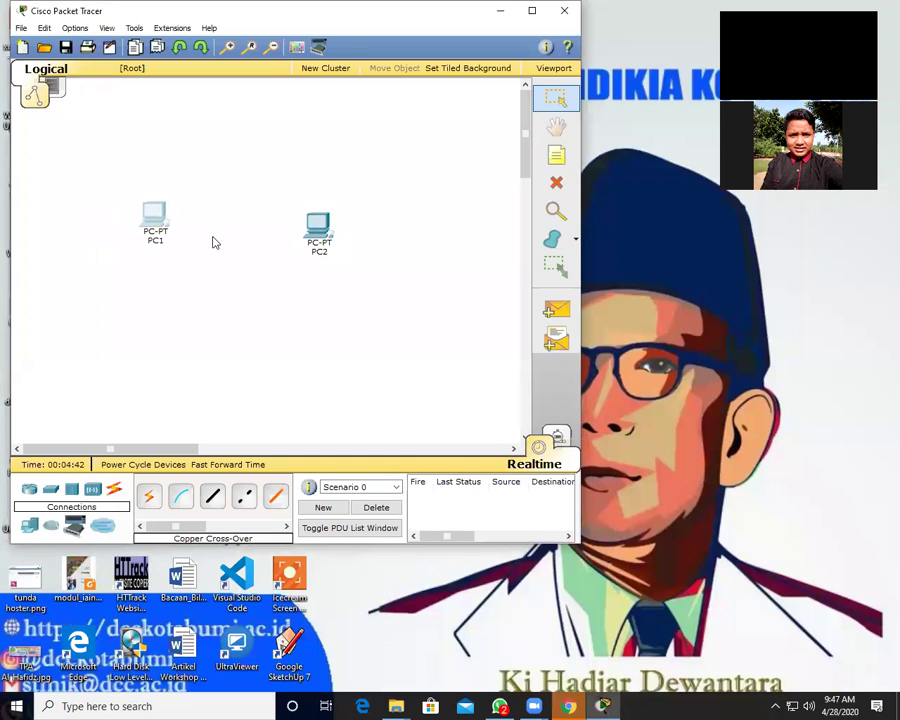
Connect PC1 to PC2 with a Copper Cross-Over cable between their FastEthernet0 ports.
click(245, 500)
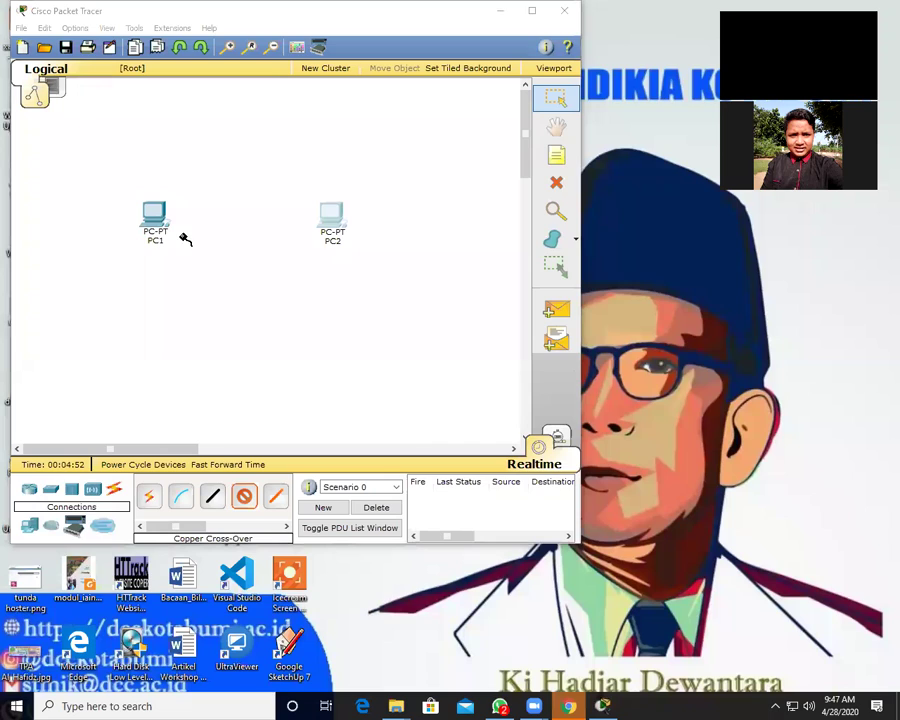
click(155, 214)
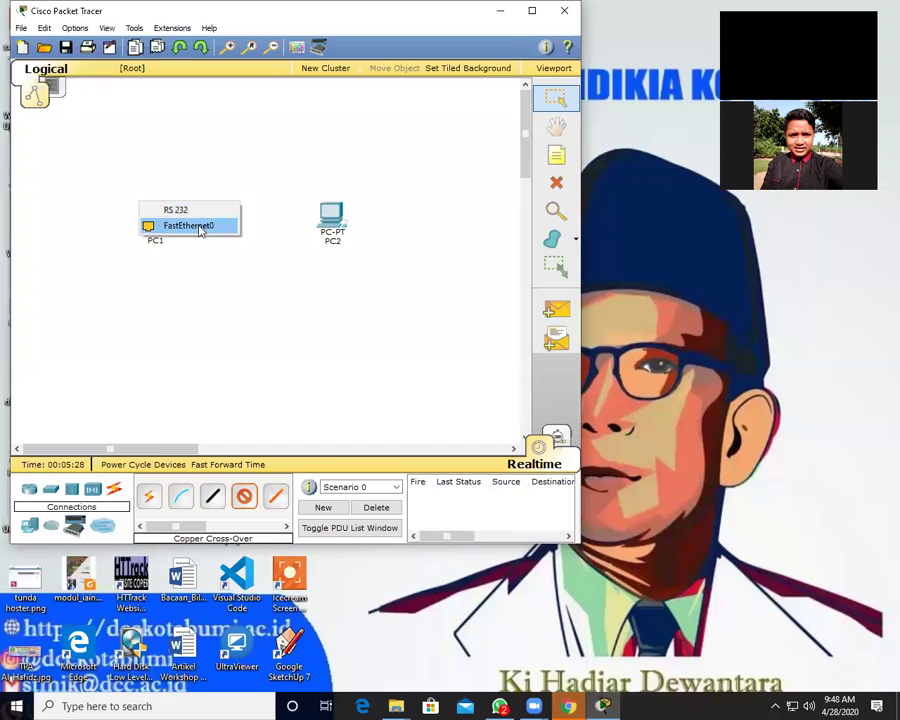
click(200, 227)
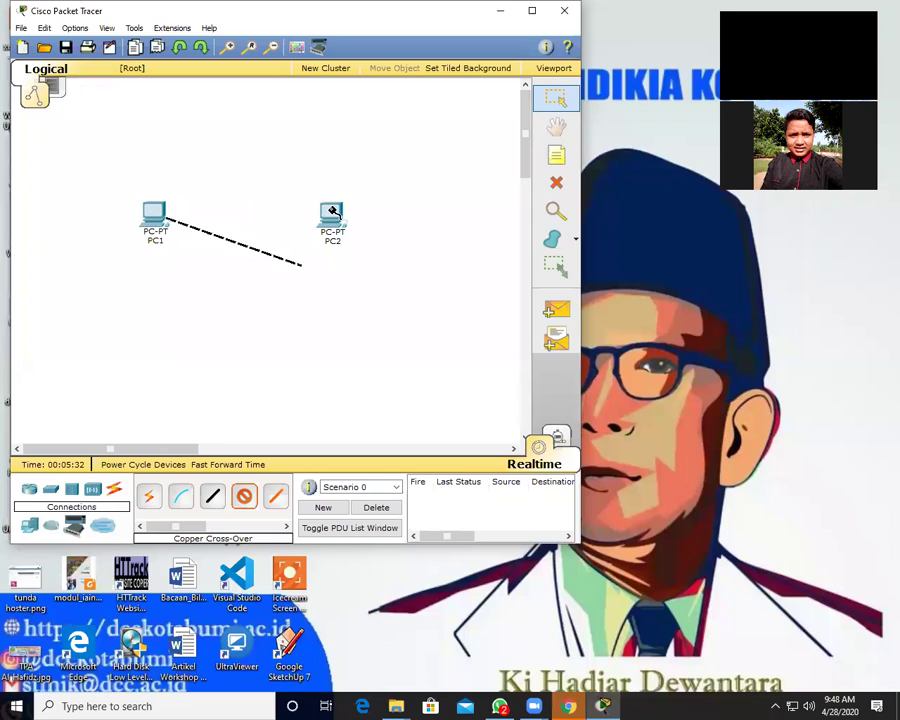
click(332, 213)
click(366, 227)
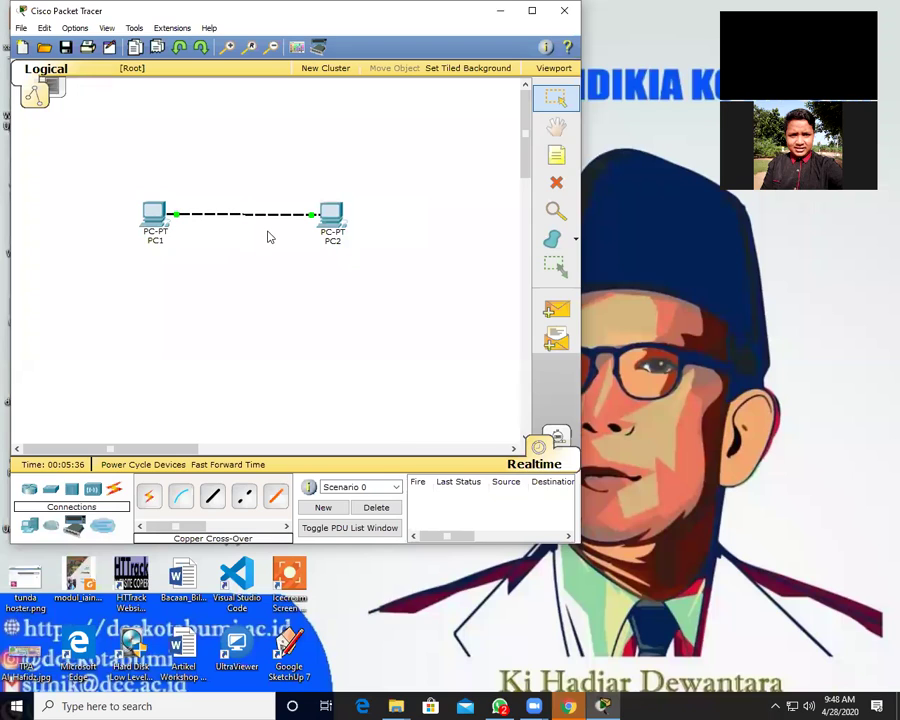
Move PC1 and PC2 farther apart while keeping them at the same height.
drag(153, 213, 88, 201)
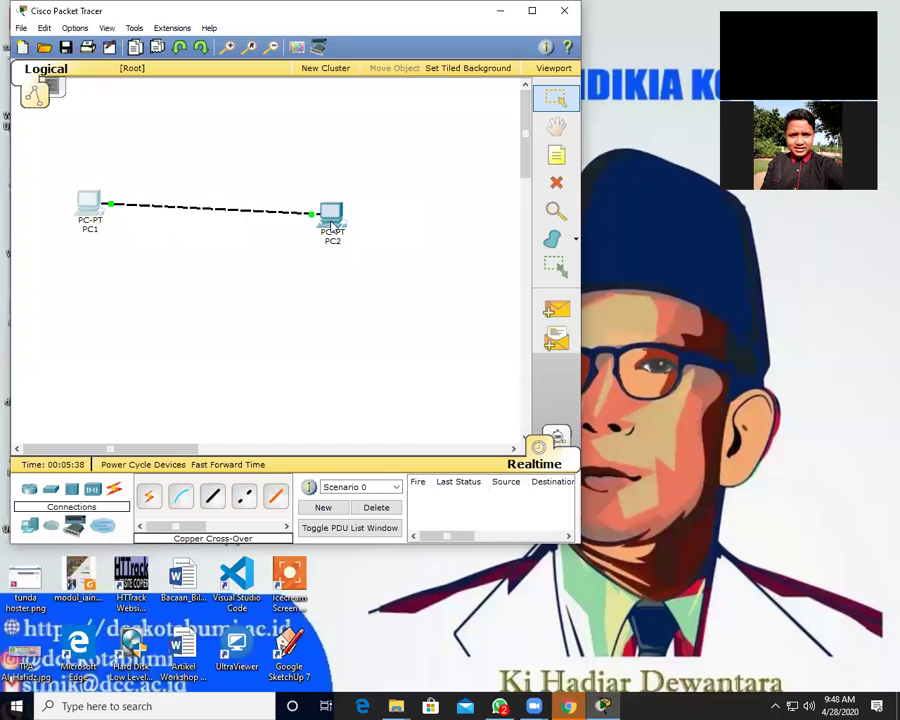
drag(331, 213, 390, 207)
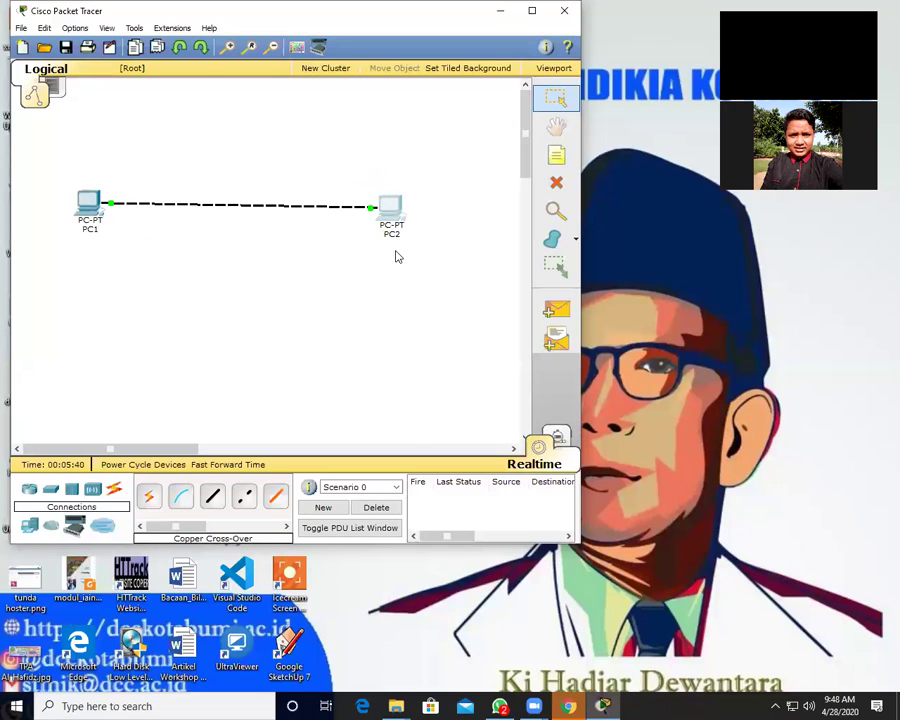
drag(396, 257, 425, 240)
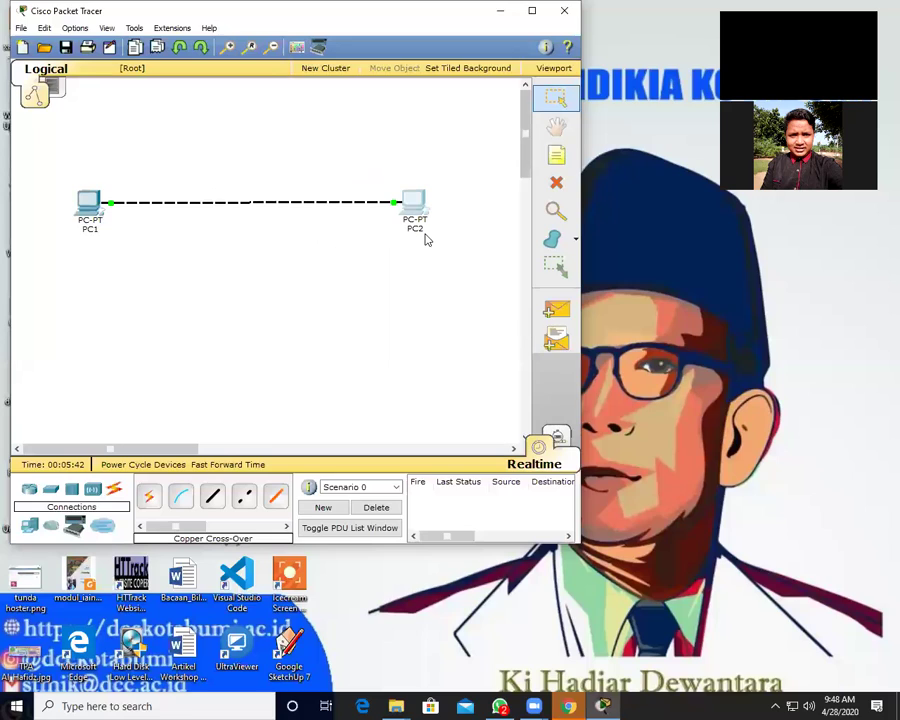
Delete the cross-over cable between PC1 and PC2, keeping both PCs.
click(556, 182)
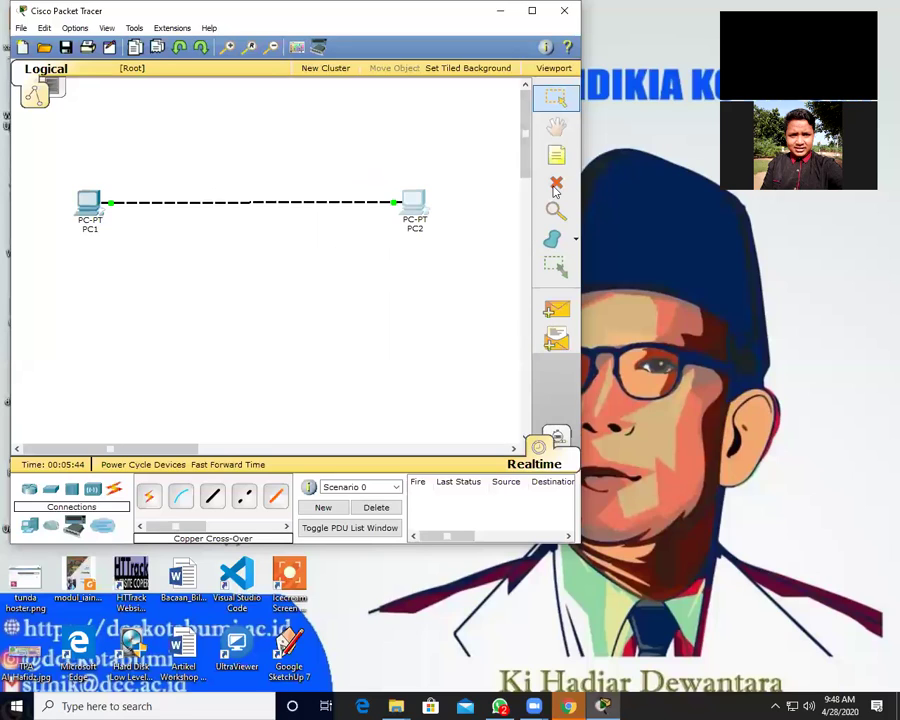
click(361, 303)
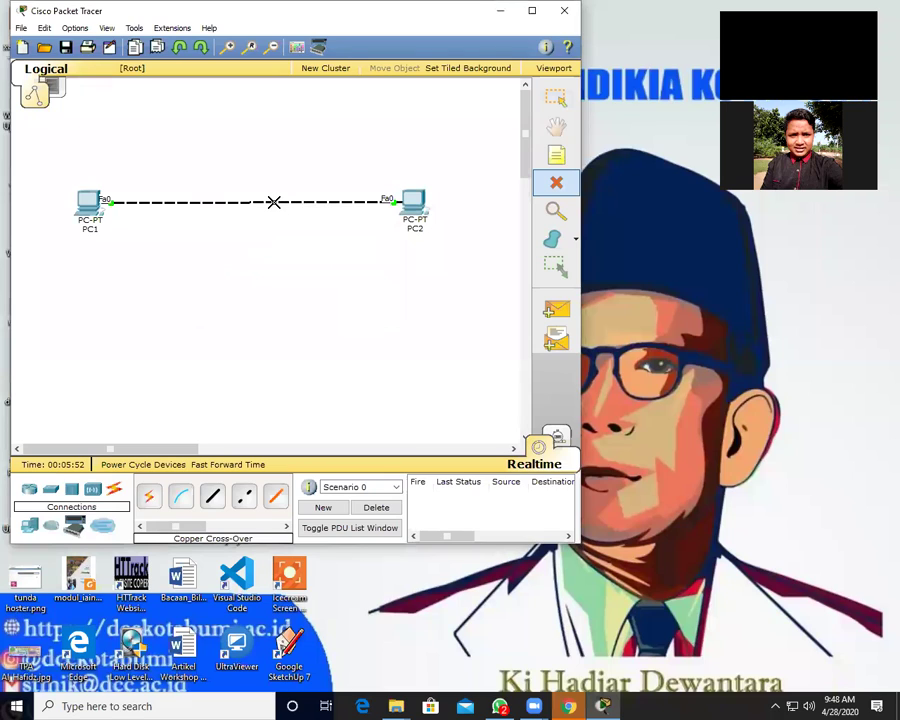
click(274, 202)
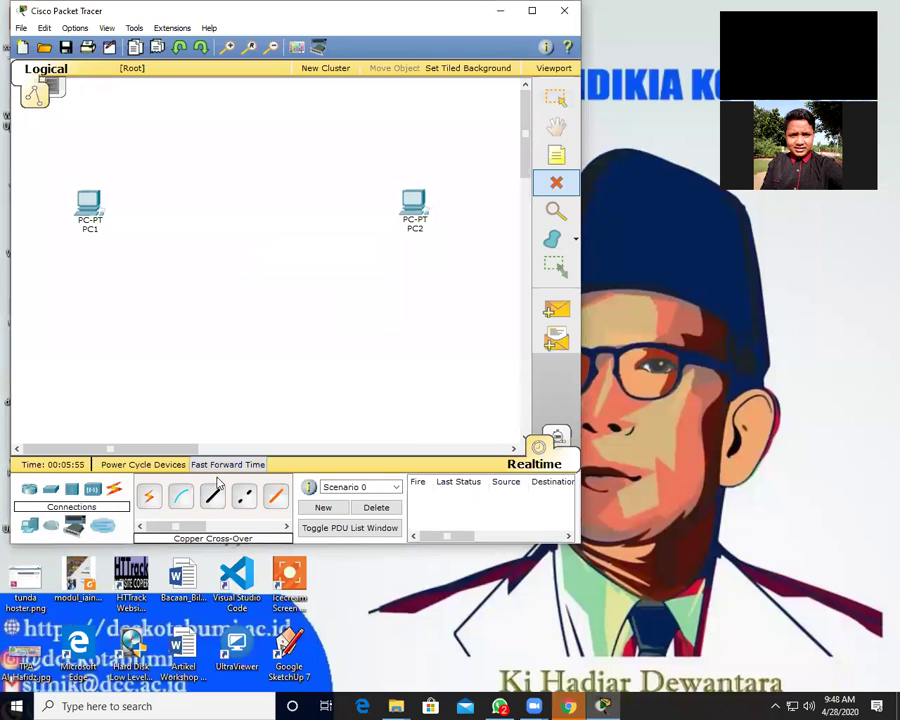
Try a Copper Straight-Through cable between the FastEthernet0 ports of PC1 and PC2, and delete that cable again.
click(212, 497)
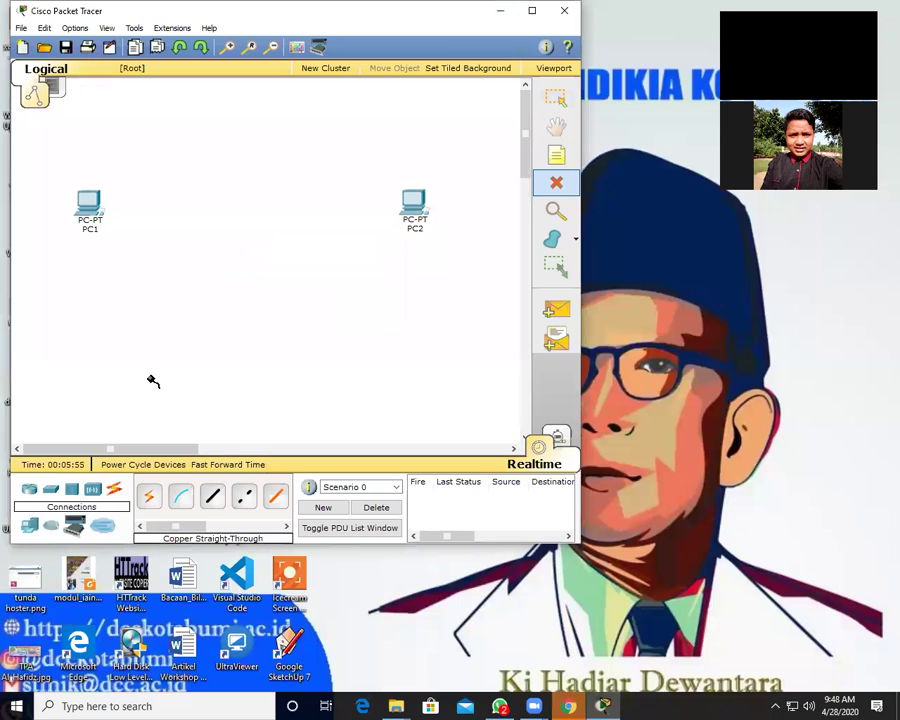
click(88, 203)
click(416, 204)
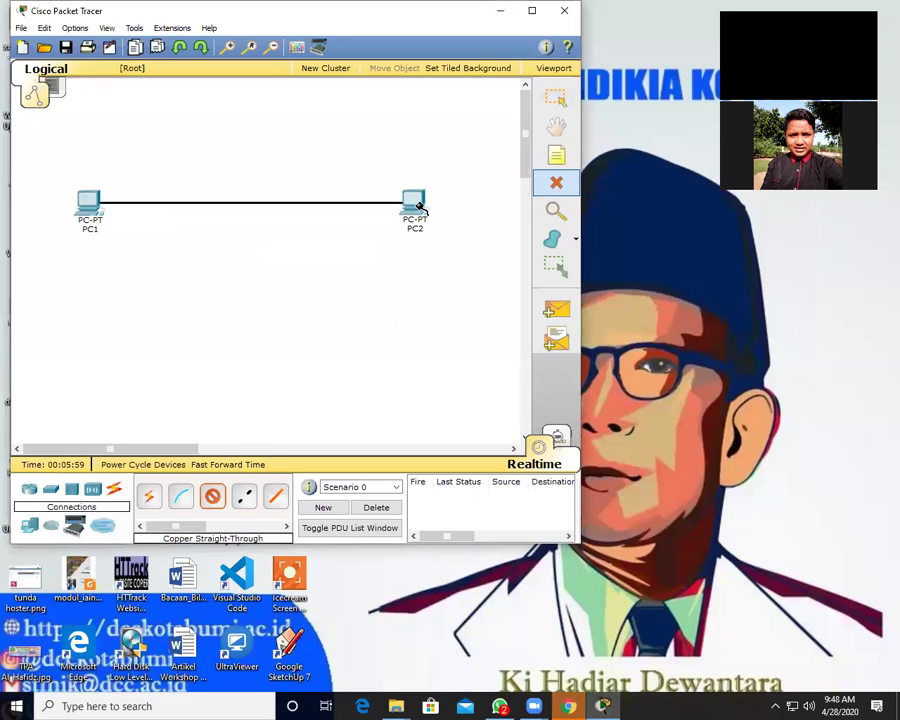
click(416, 204)
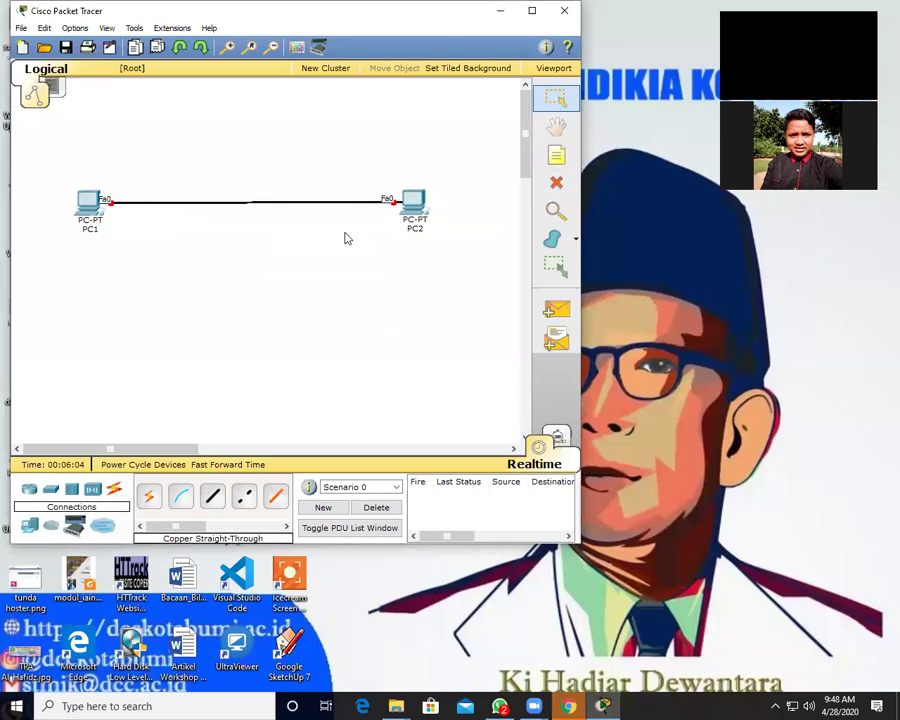
key(Delete)
click(358, 203)
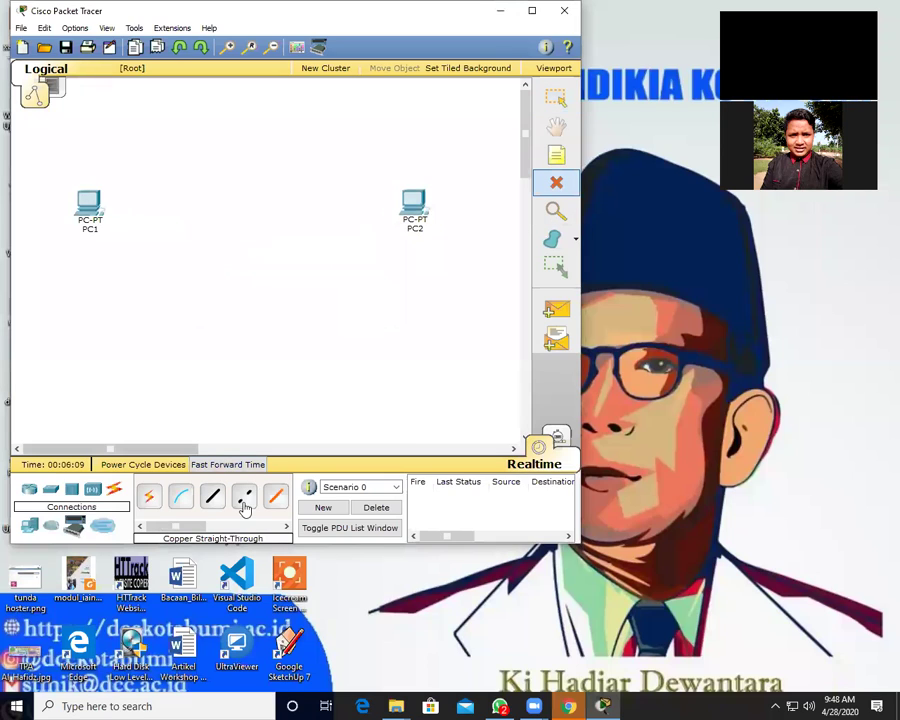
Link PC1 and PC2 once more with a Copper Cross-Over cable on FastEthernet0, and remove that cable again.
click(243, 503)
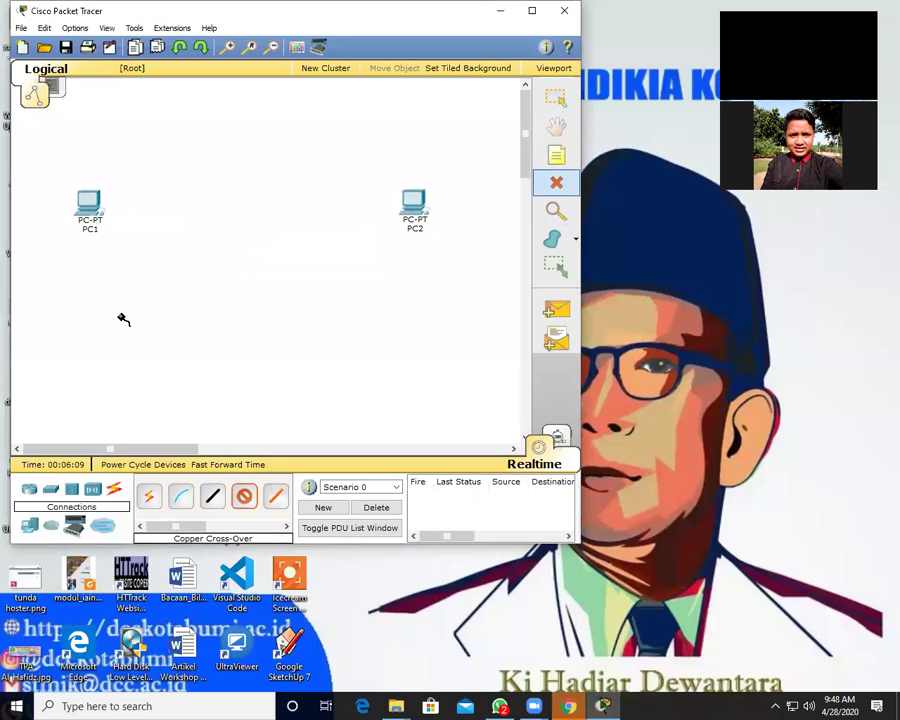
click(88, 205)
click(414, 203)
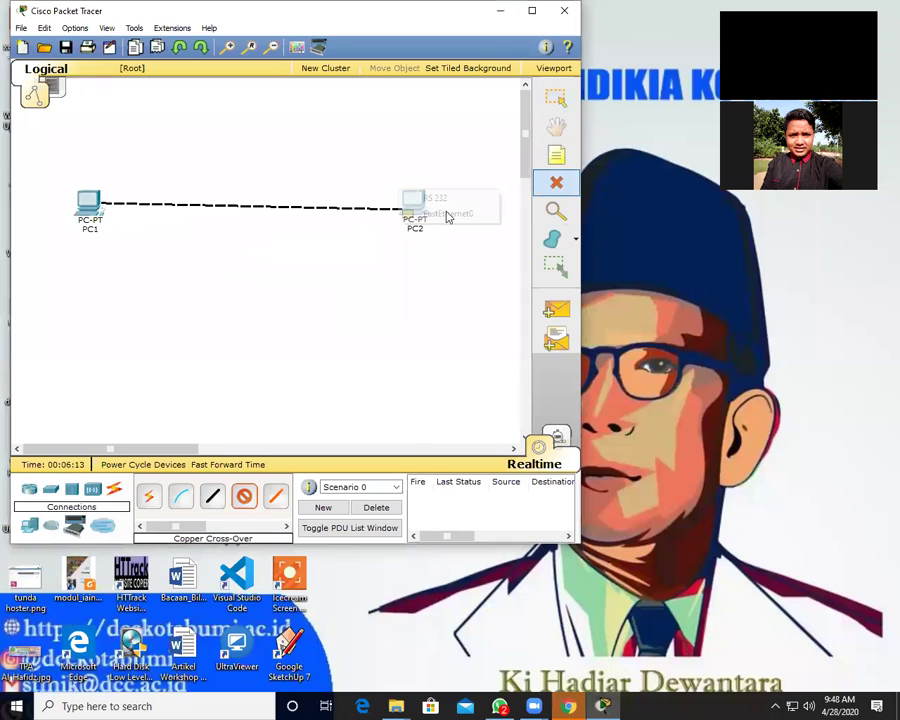
click(448, 214)
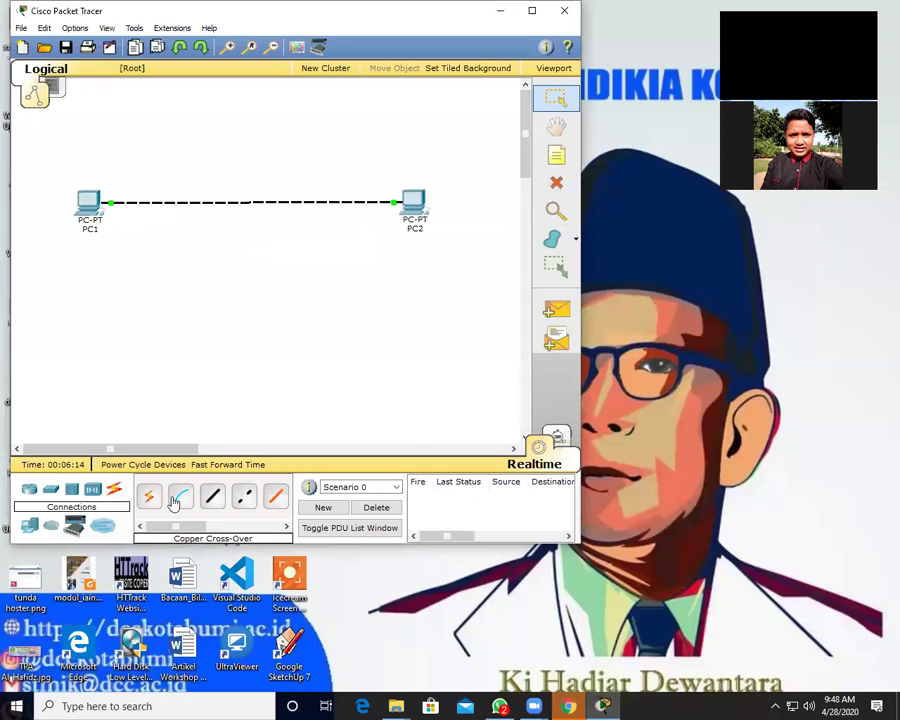
click(557, 186)
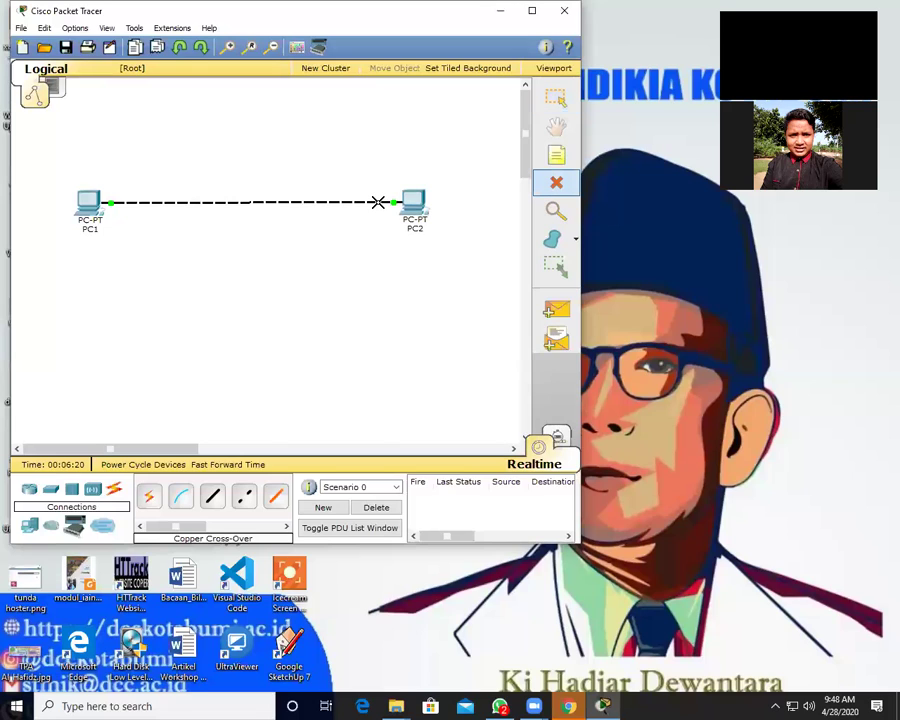
click(378, 202)
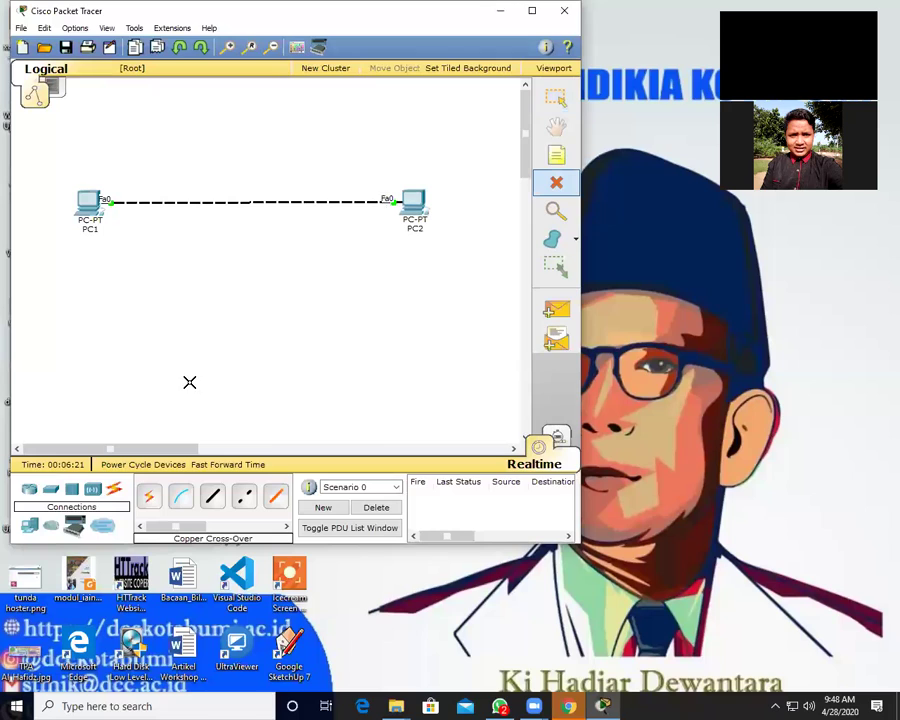
Connect PC1 and PC2 using the automatically chosen connection type, and move PC1 a little farther left.
click(148, 497)
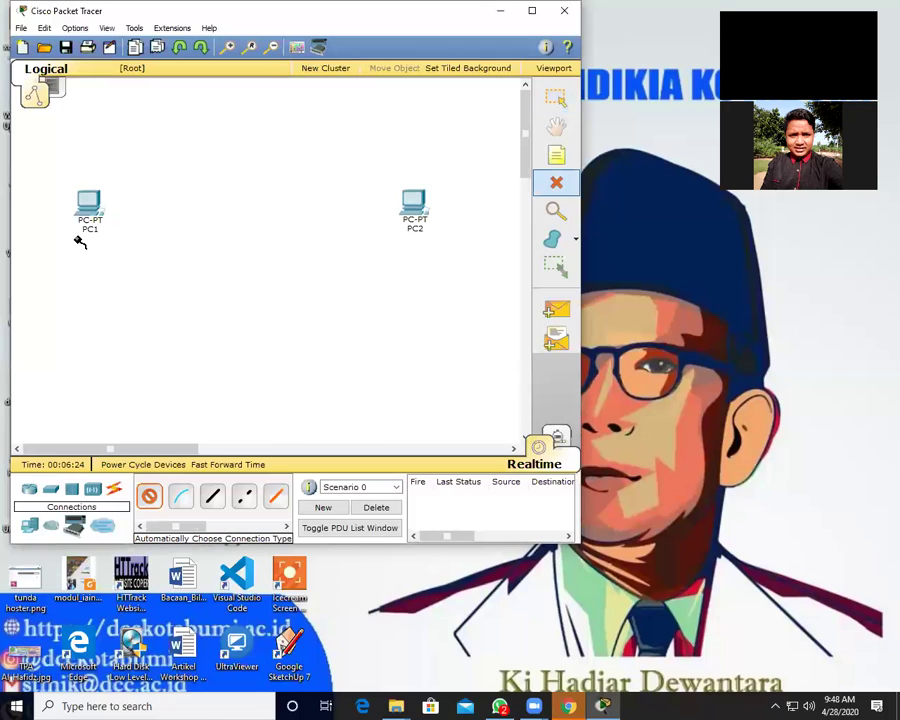
click(90, 216)
click(416, 212)
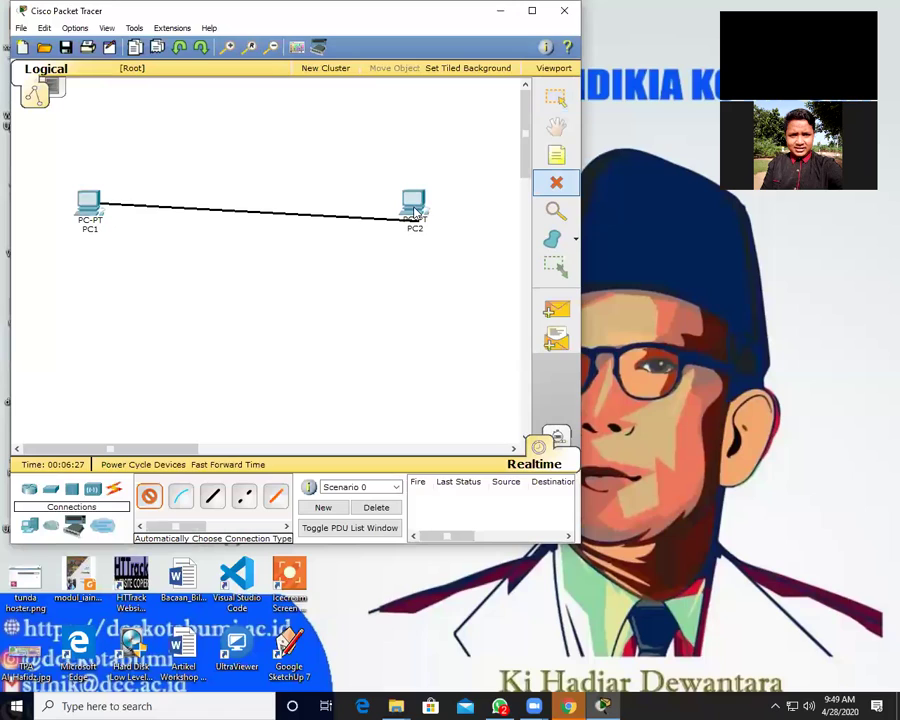
click(415, 212)
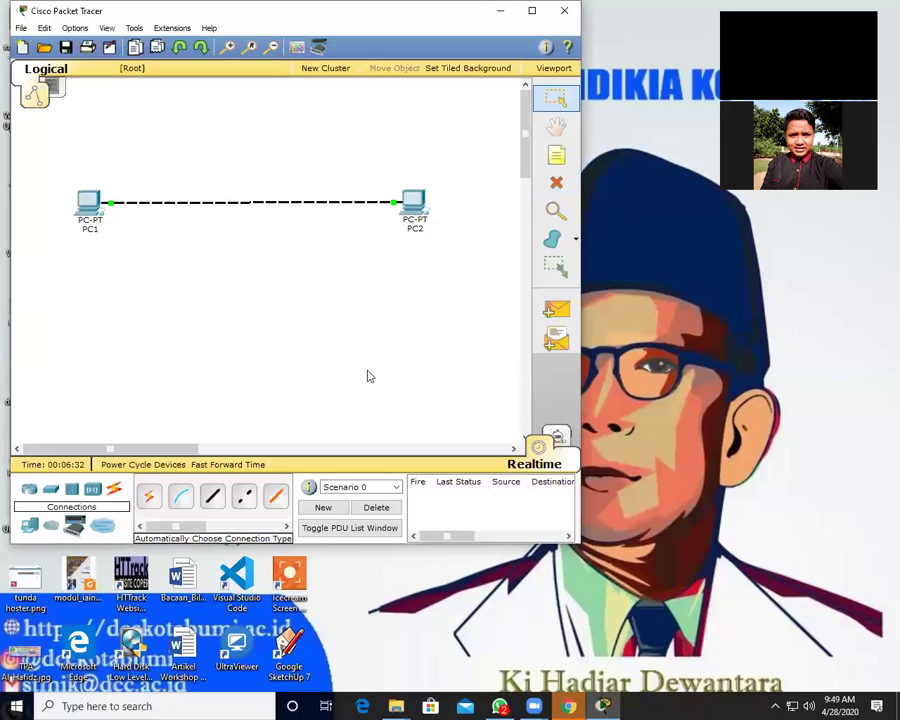
click(148, 500)
drag(92, 214, 64, 211)
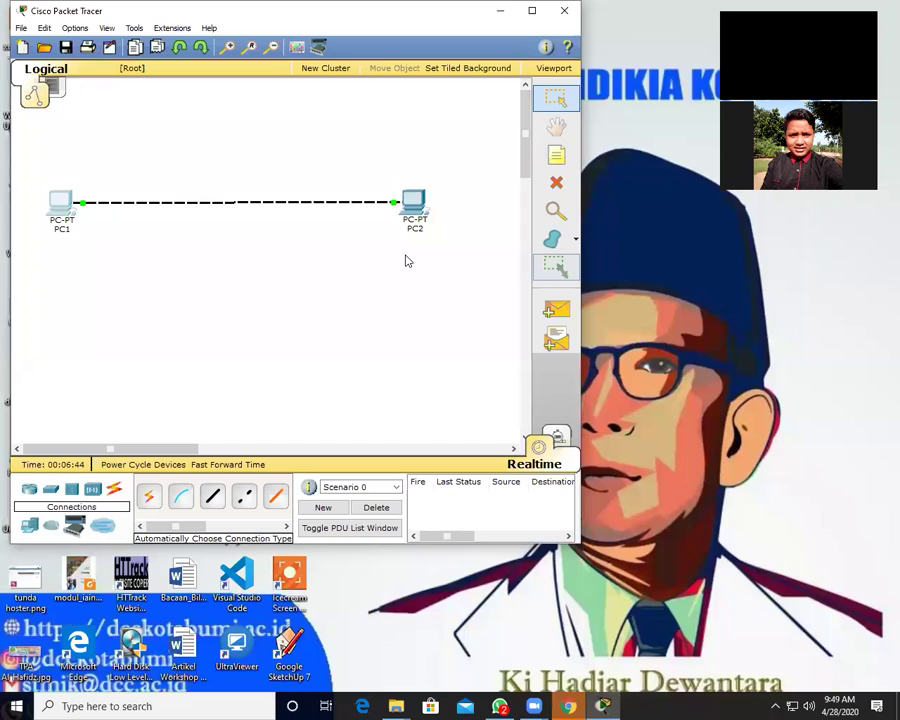
Move PC2 a little farther right, and open PC1's device window, dismissing the script module warning.
drag(415, 207, 450, 210)
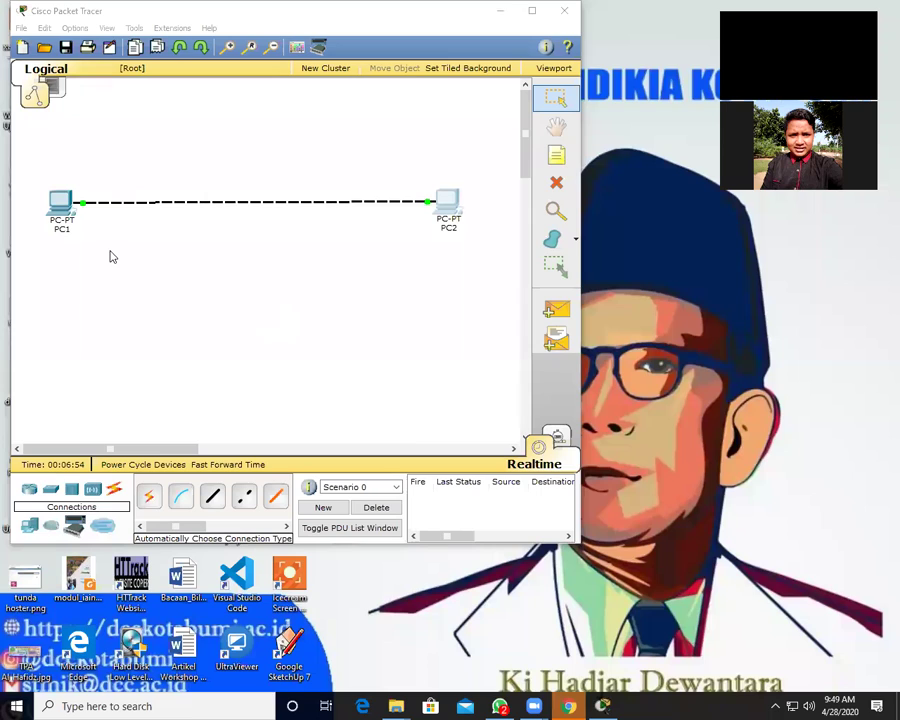
click(62, 205)
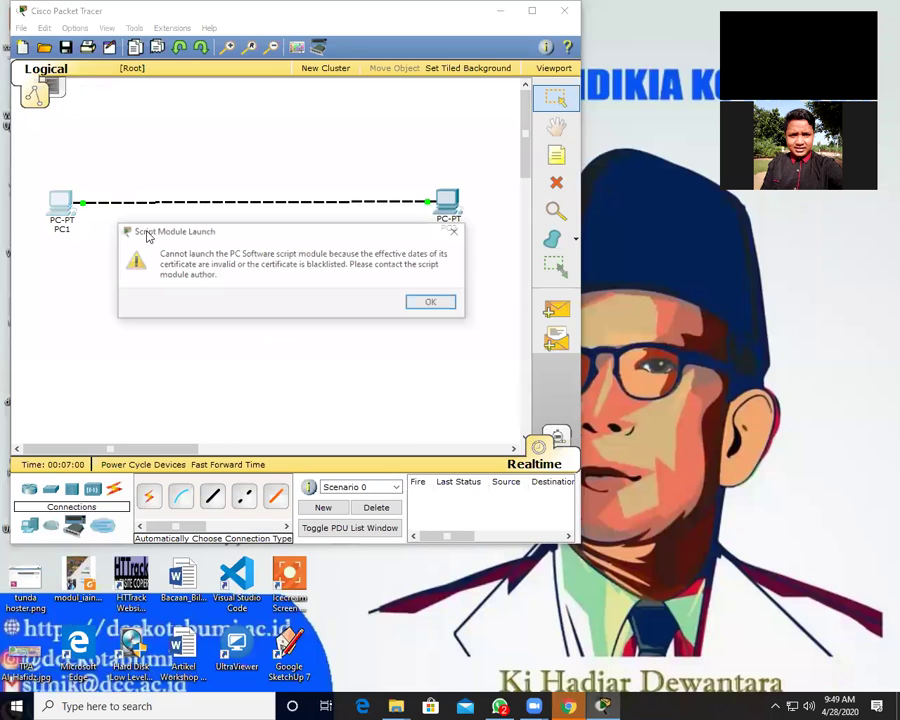
click(433, 303)
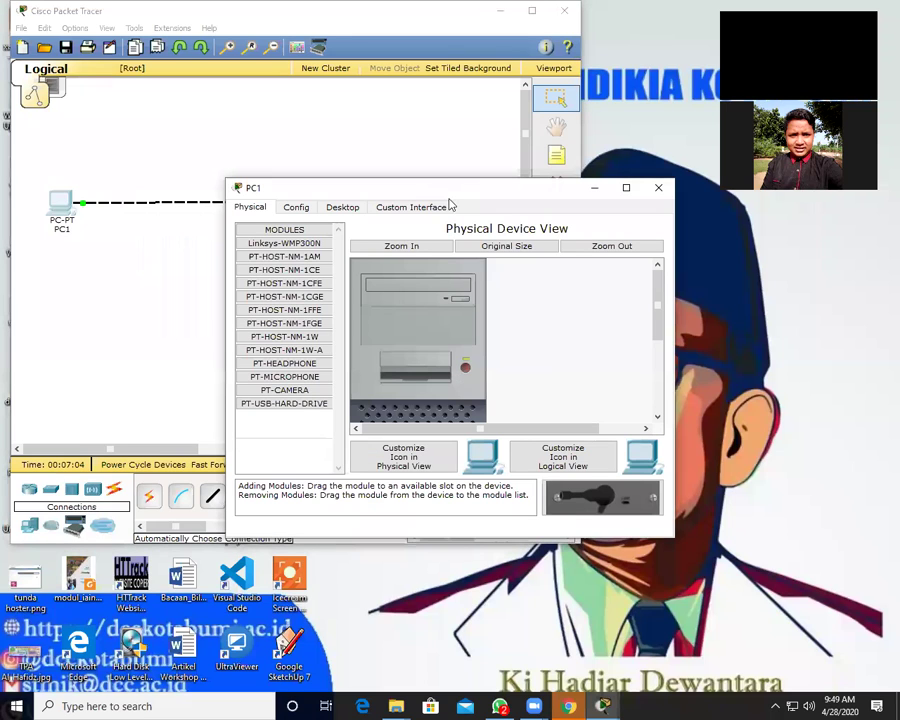
drag(452, 189, 405, 60)
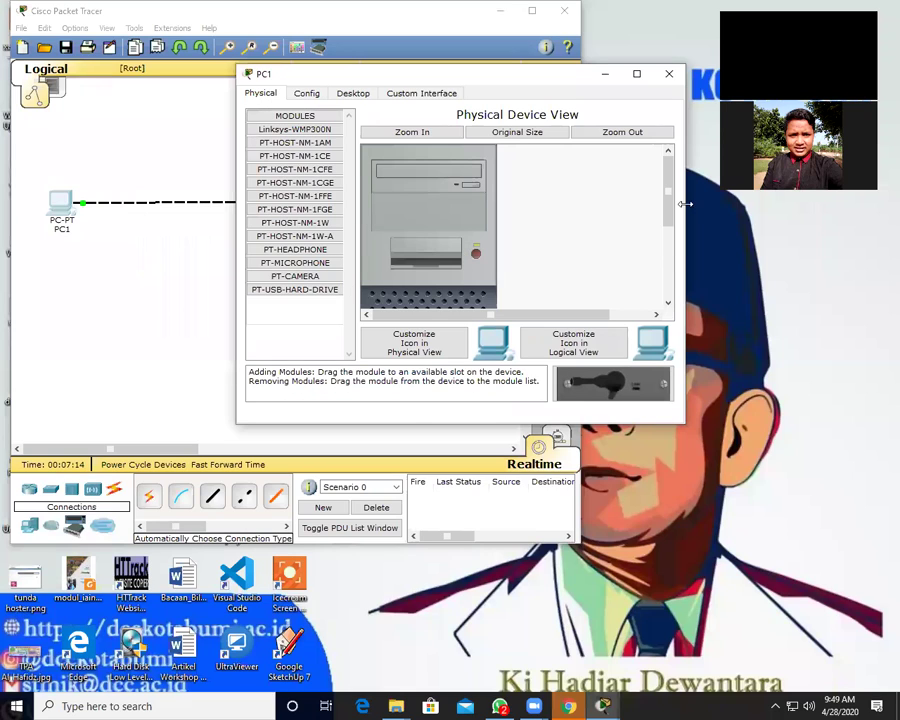
Examine PC1's physical device view down to its ports, its global configuration settings, and its desktop applications.
drag(669, 208, 672, 152)
scroll(508, 181, down, 1)
scroll(474, 166, up, 1)
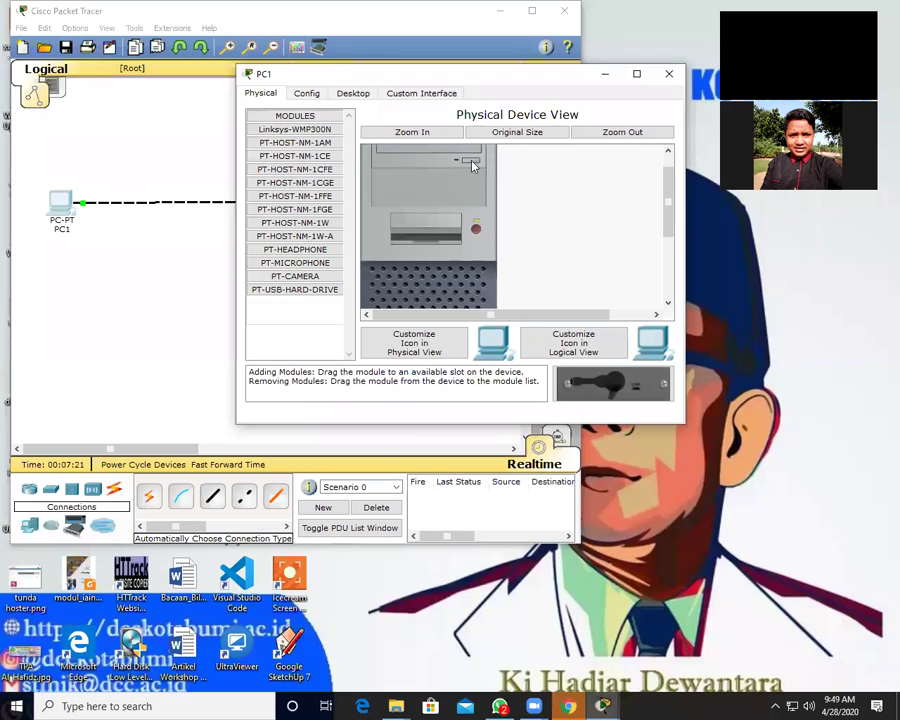
click(669, 245)
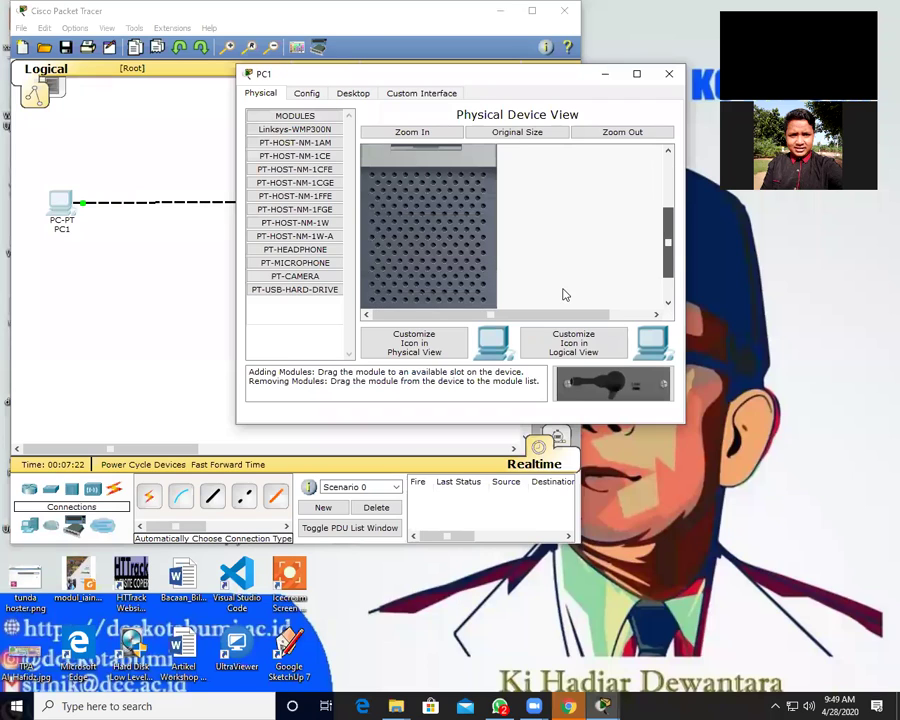
scroll(418, 280, down, 1)
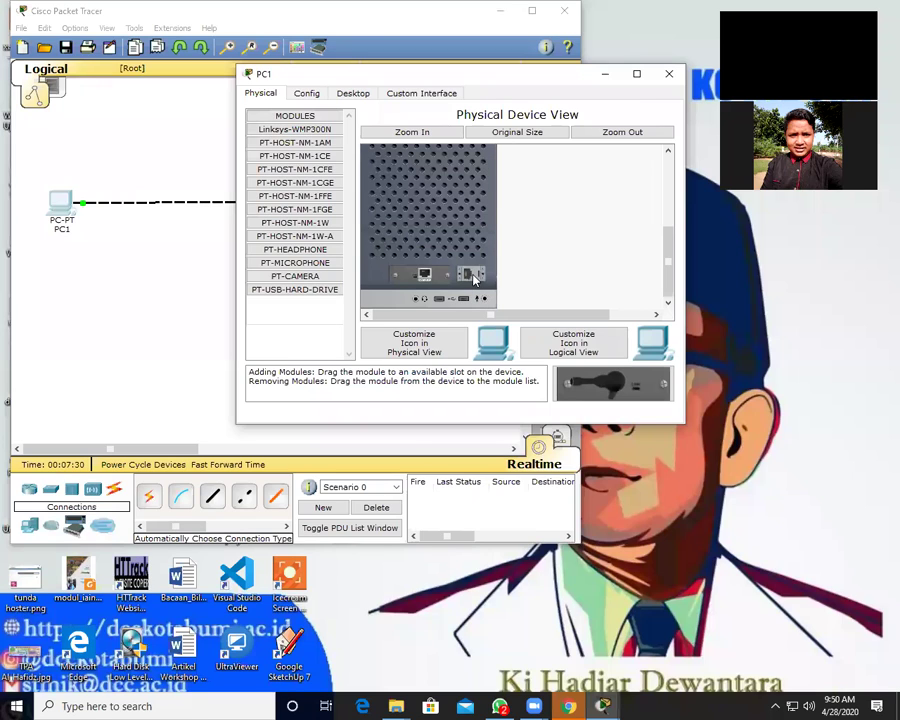
click(350, 97)
click(308, 94)
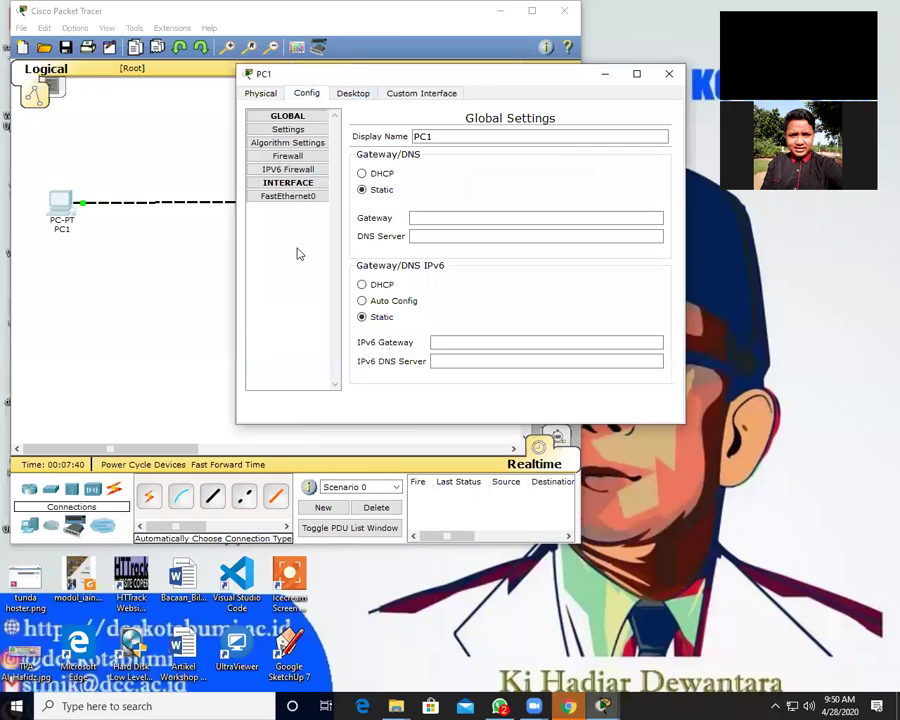
click(354, 94)
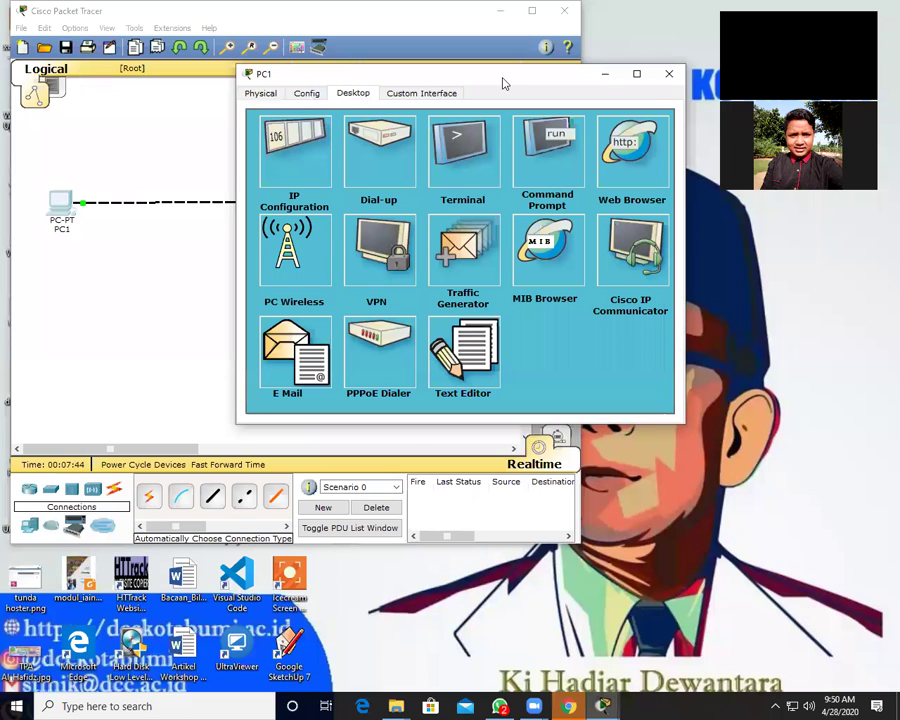
Open PC1's IP configuration and set its static IP address to 192.168.10.2.
drag(300, 73, 154, 104)
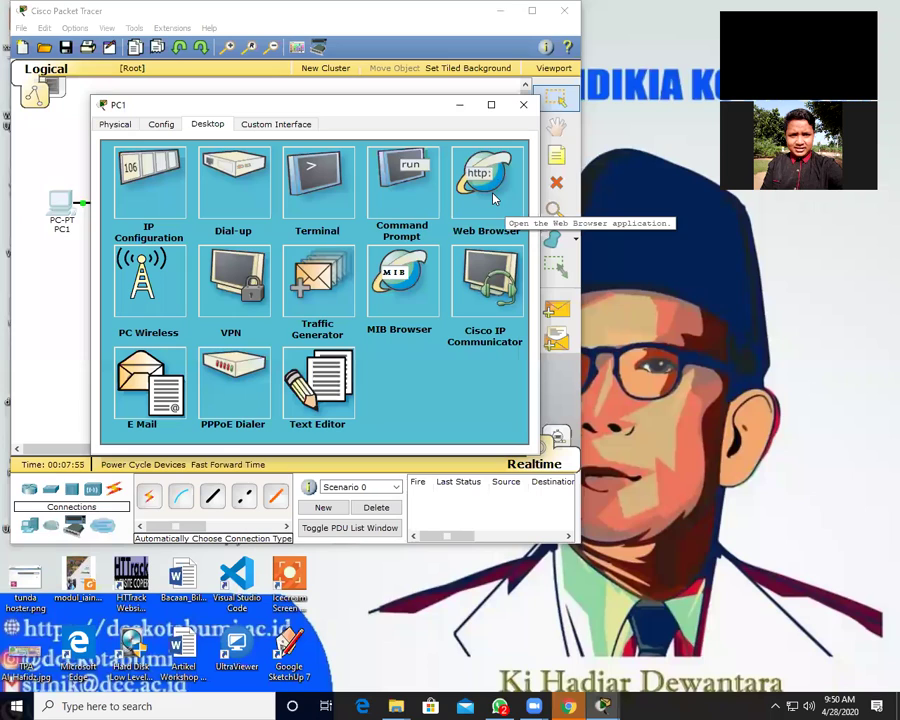
click(186, 196)
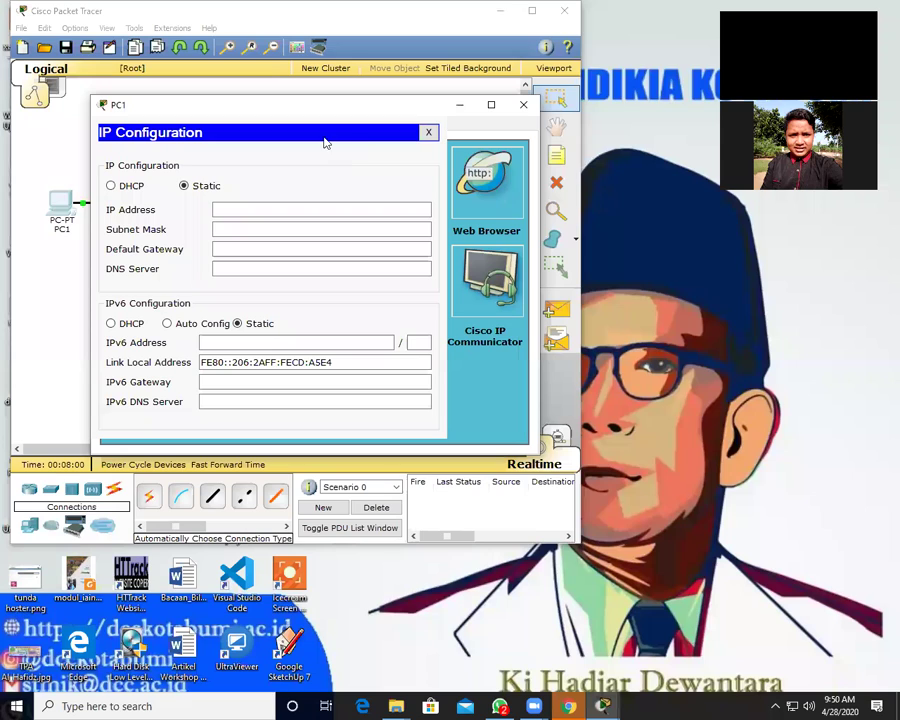
click(235, 209)
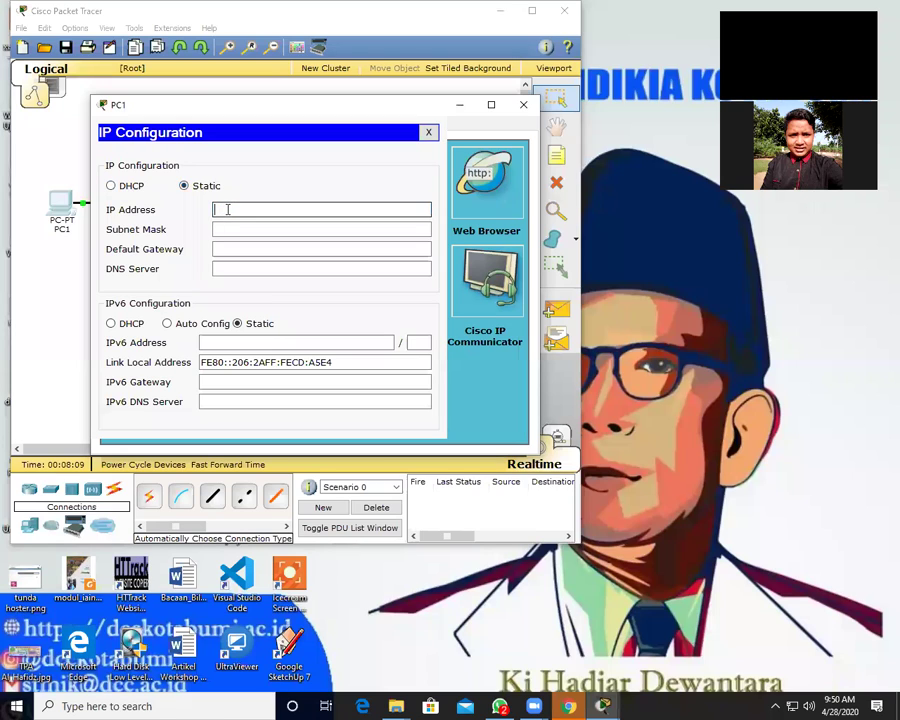
text(192.168.10.2)
click(246, 230)
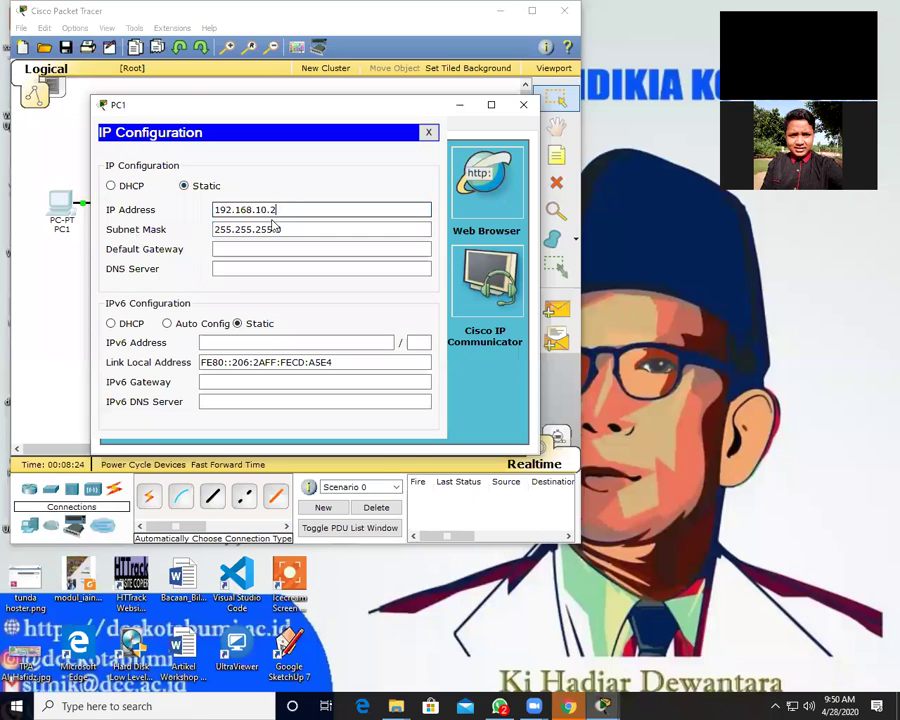
Set PC1's subnet mask to 255.255.255.0 and close its IP configuration and device window.
click(280, 209)
key(Tab)
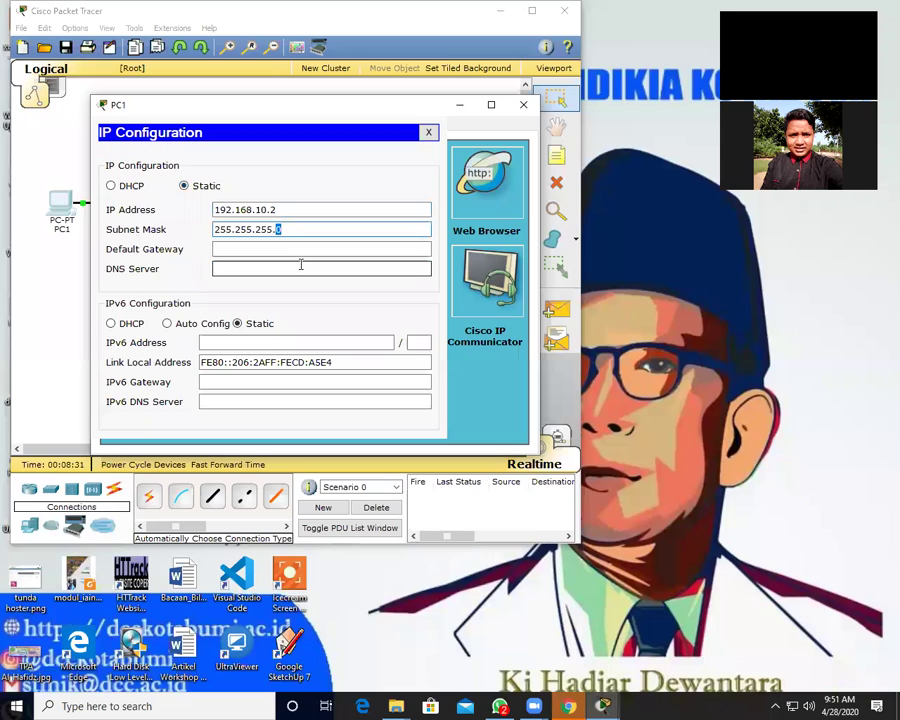
text(192)
key(BackSpace)
key(BackSpace)
key(BackSpace)
text(0)
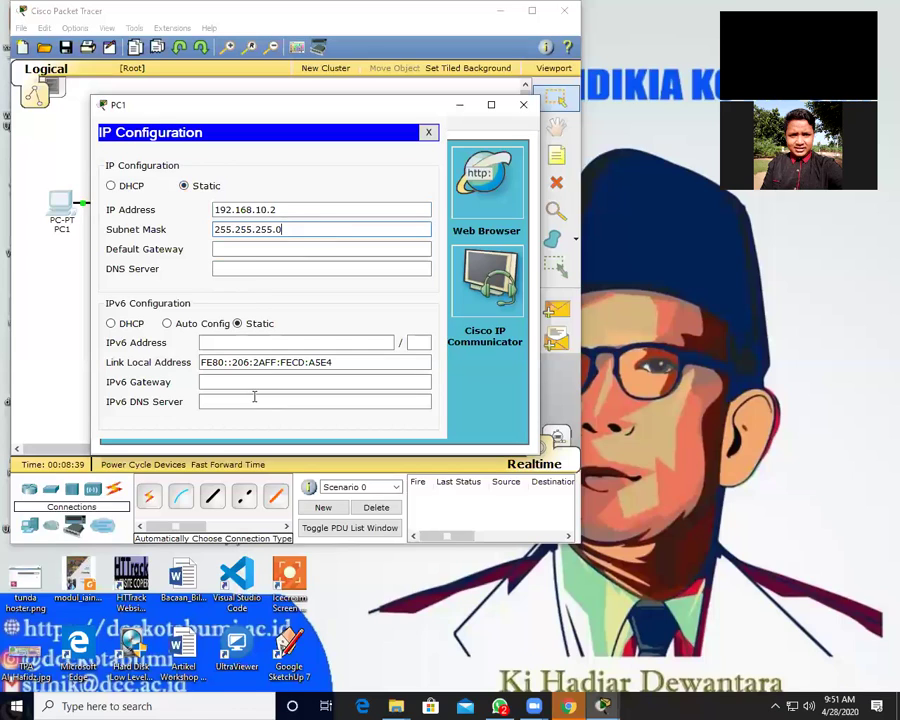
click(428, 133)
click(523, 104)
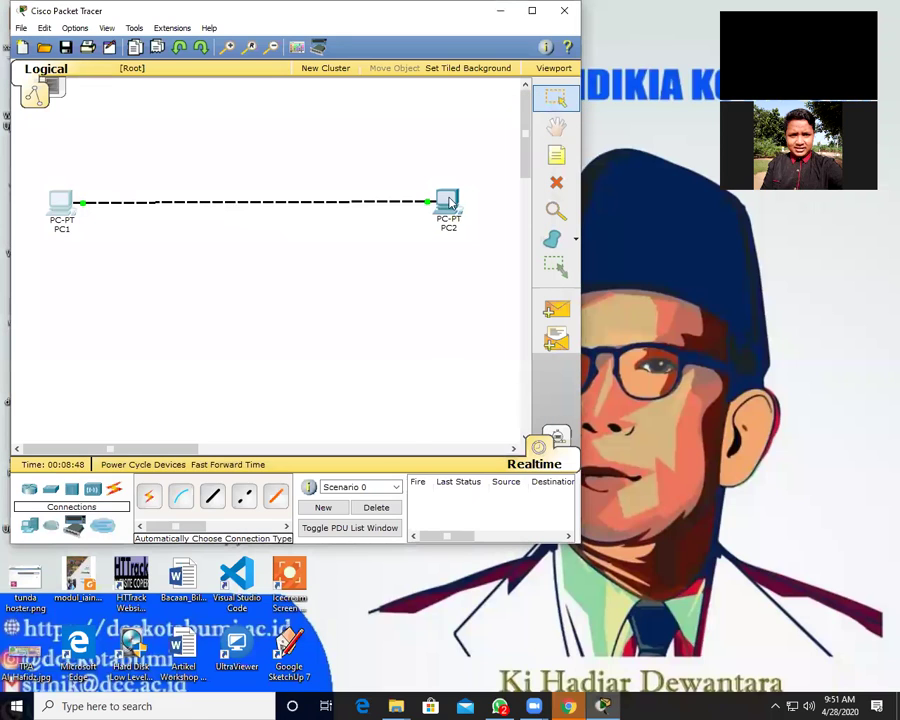
Assign PC2 the static IP address 192.168.10.3 with the automatically filled subnet mask, and close its device window.
mouse_move(451, 204)
mouse_move(64, 210)
click(445, 200)
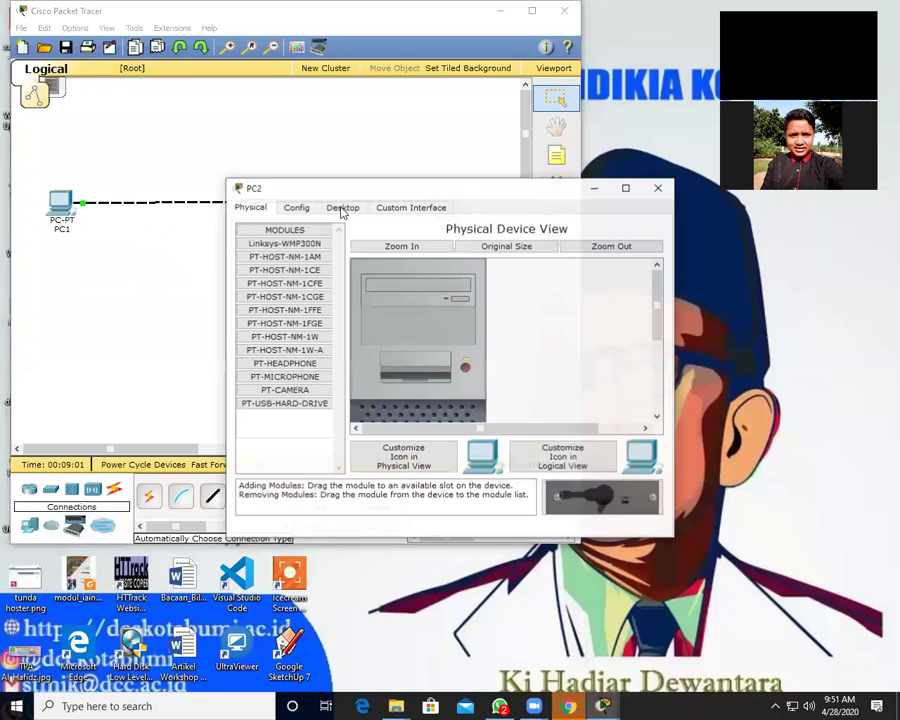
click(343, 208)
click(285, 262)
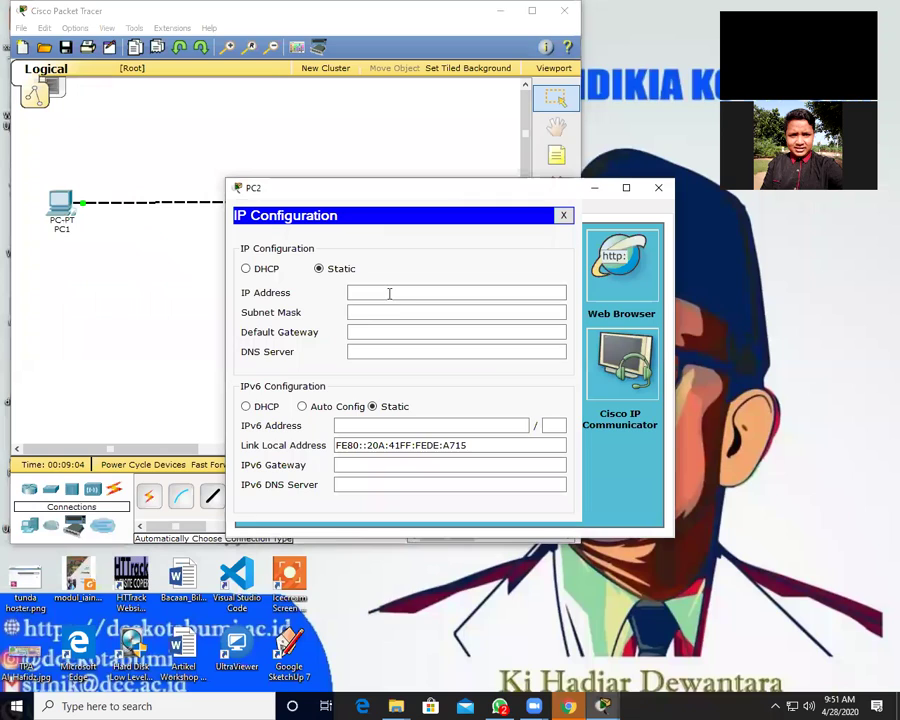
click(383, 293)
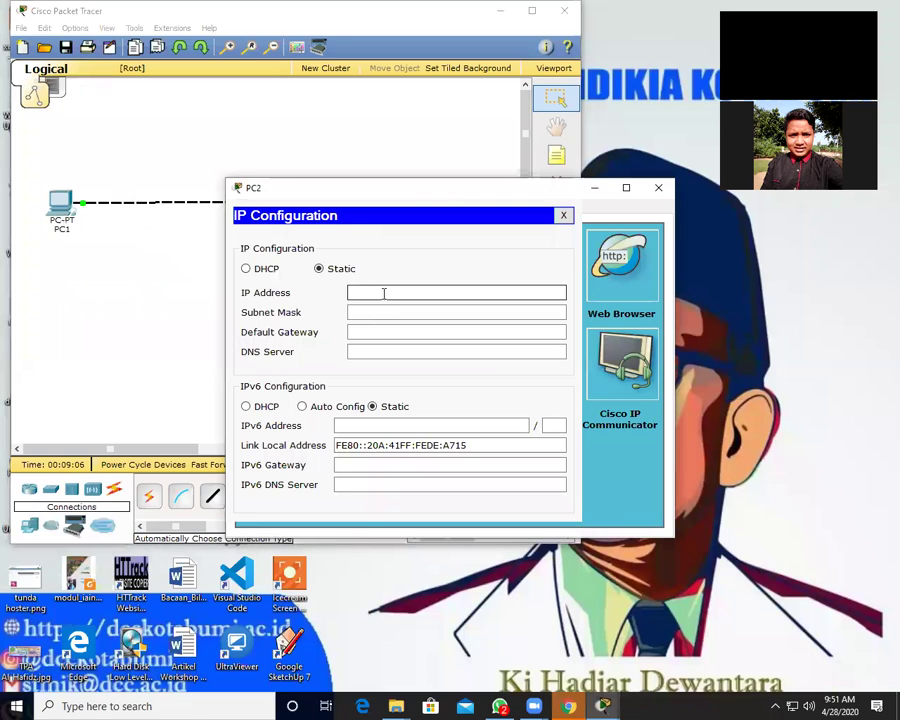
text(192.168.10.3)
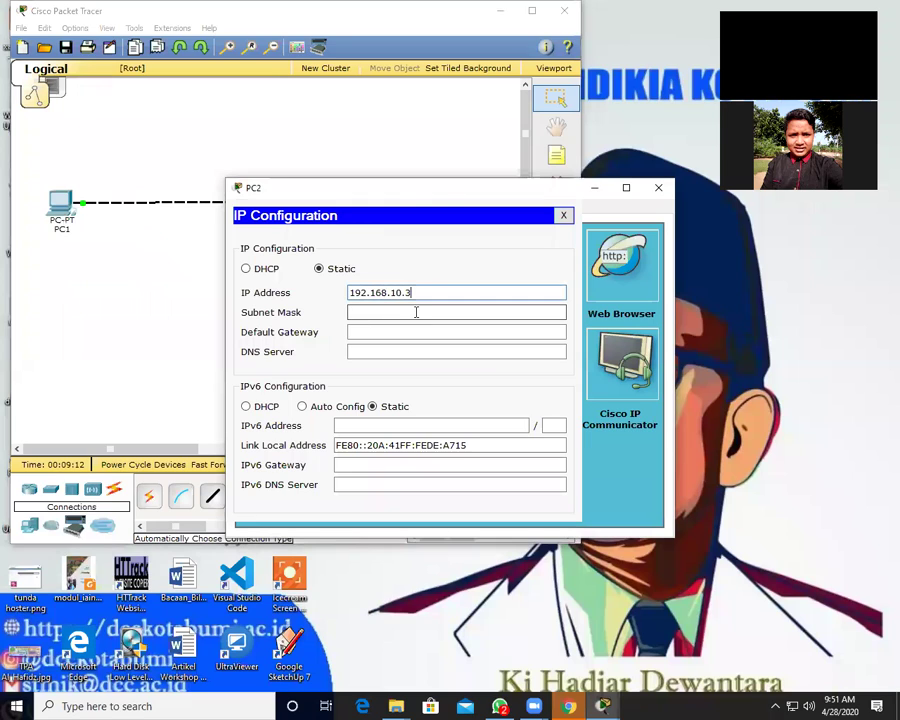
key(Tab)
drag(467, 194, 361, 166)
click(458, 187)
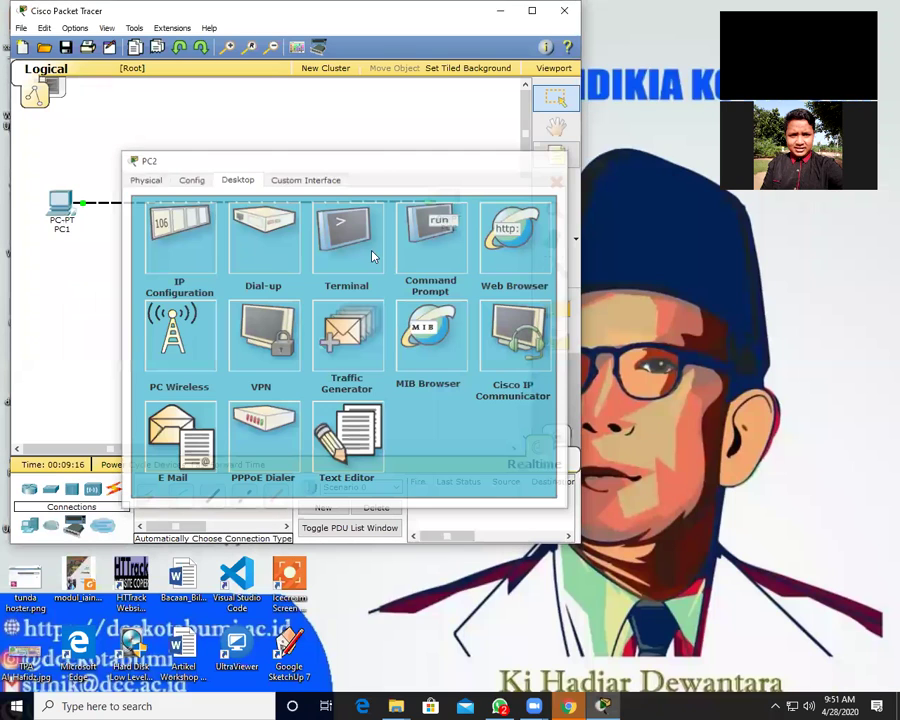
click(552, 160)
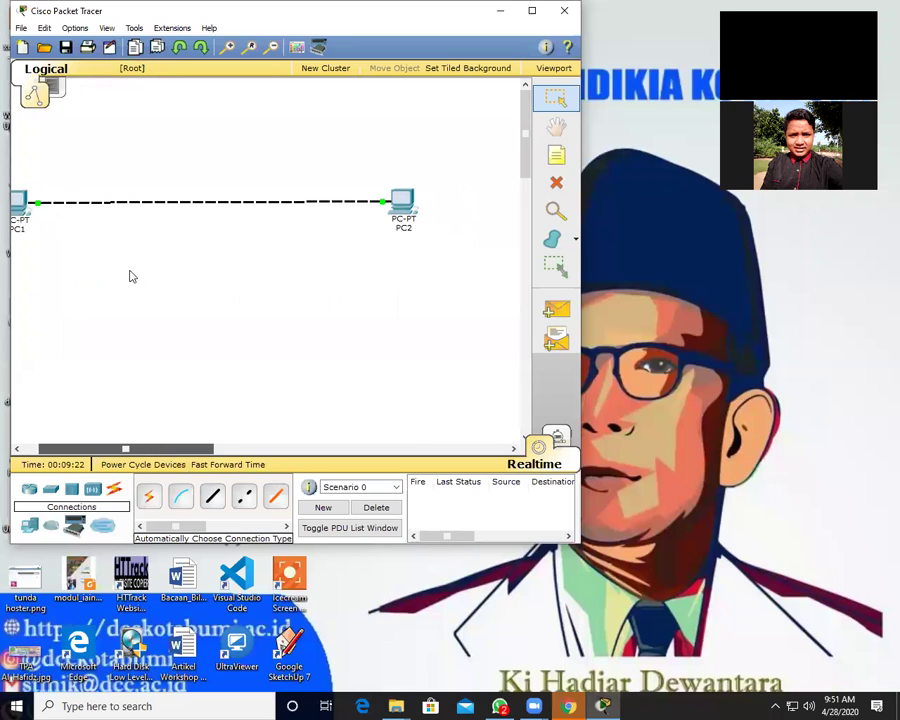
Send a simple PDU from PC2 to PC1 to test the connection.
mouse_move(455, 199)
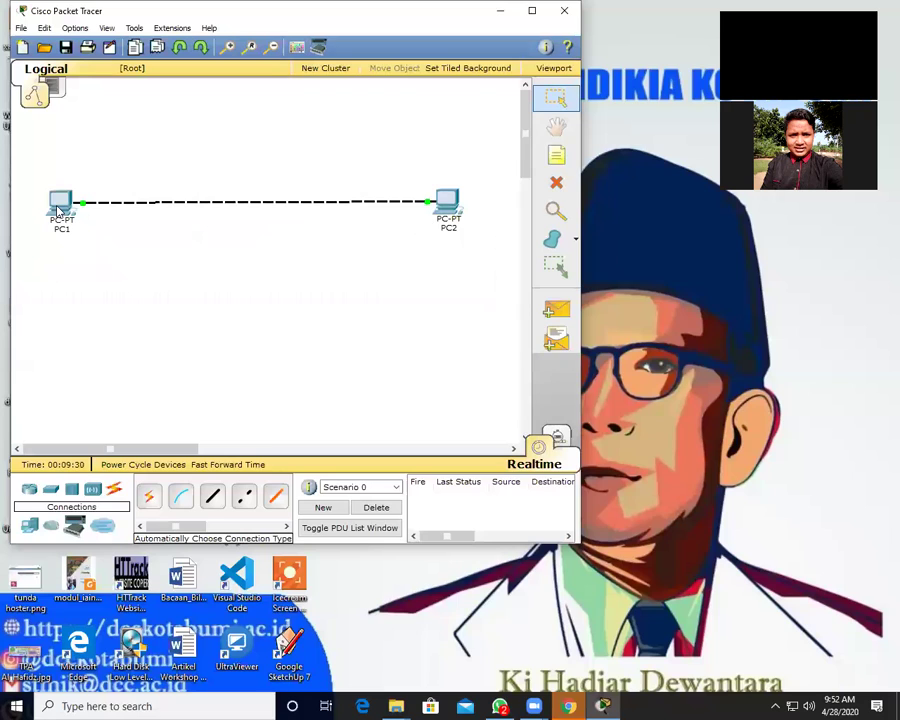
click(563, 314)
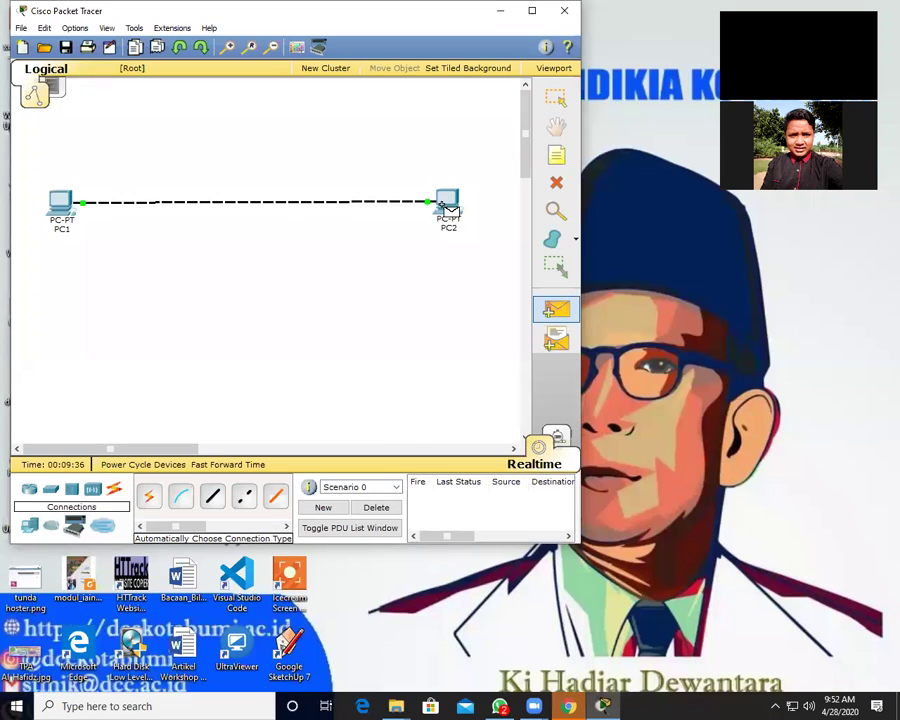
click(62, 202)
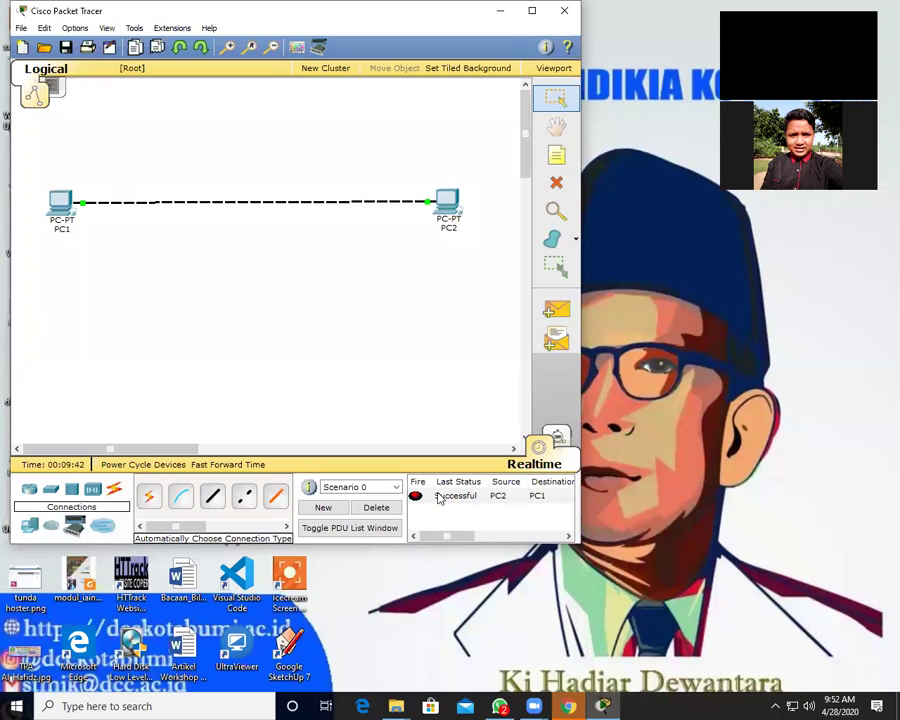
Play the PC2-to-PC1 PDU with auto capture in Simulation mode, hiding the event list, and delete the scenario with its PDUs.
mouse_move(231, 227)
click(548, 442)
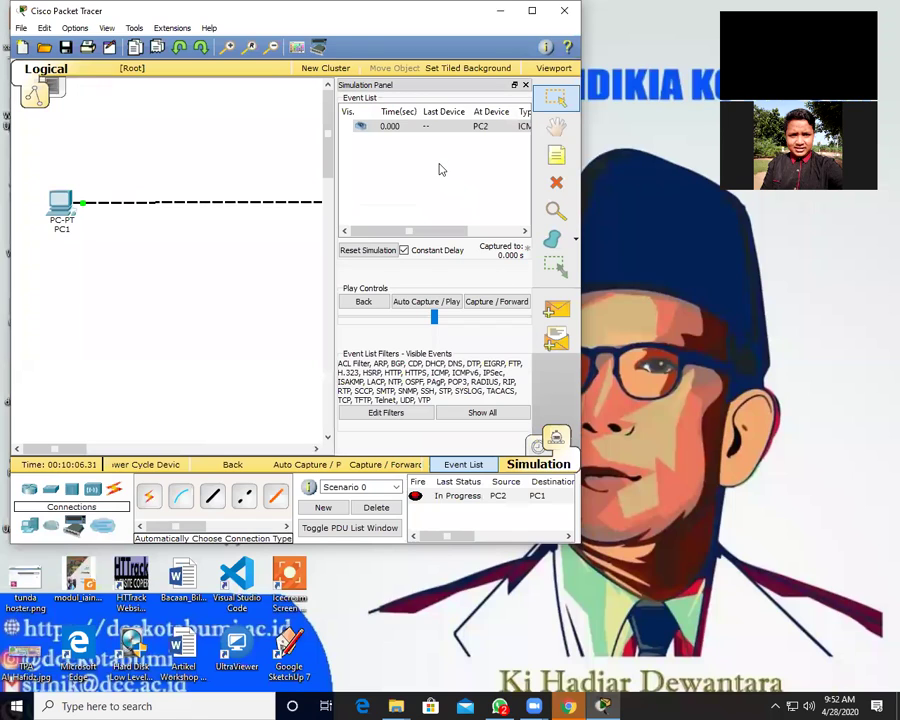
click(440, 127)
click(463, 465)
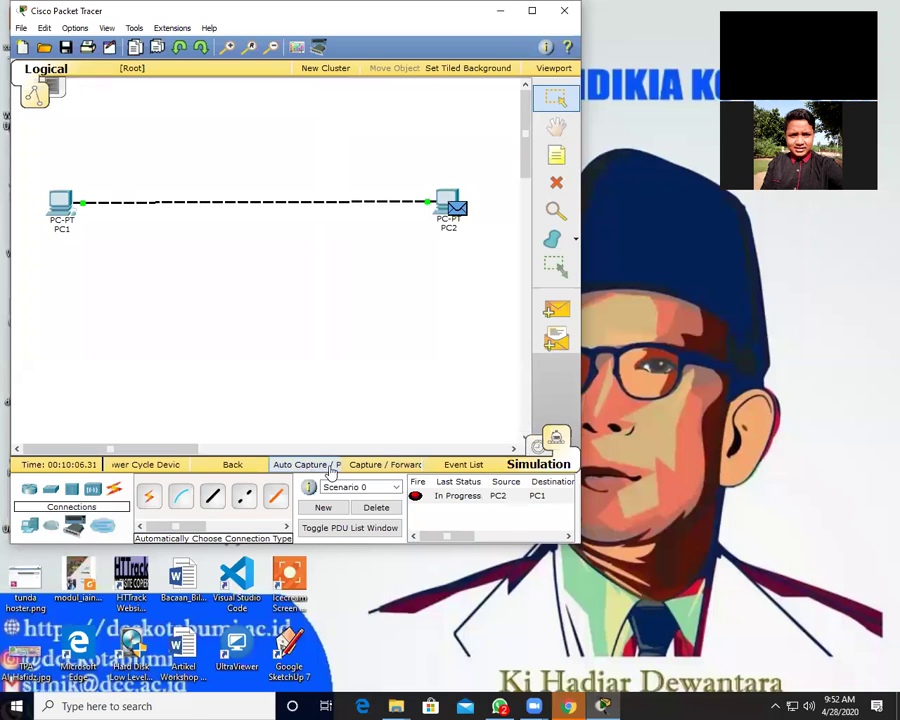
click(377, 466)
click(300, 467)
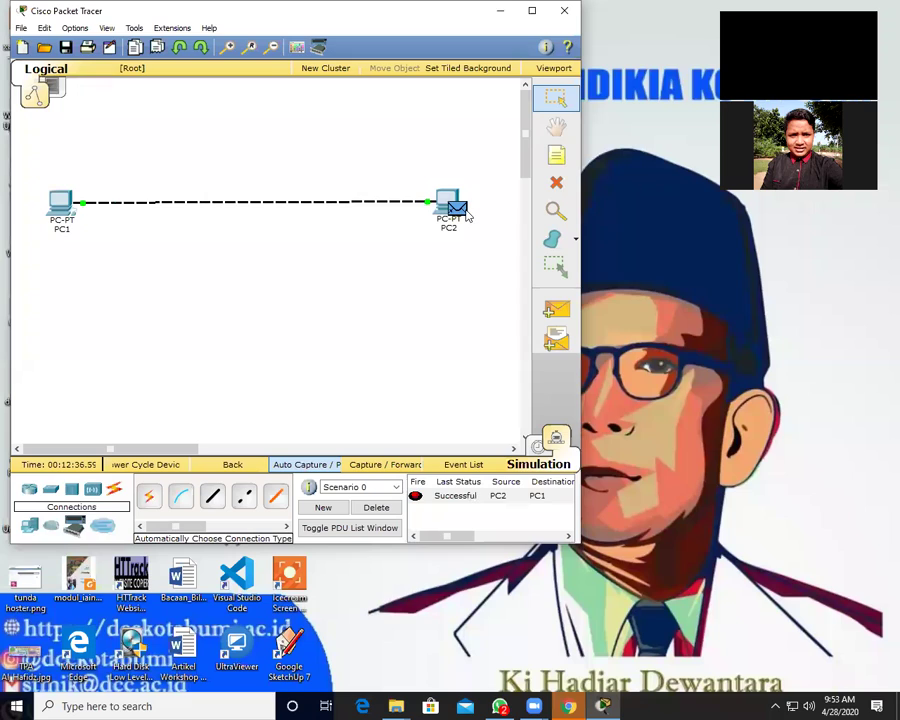
mouse_move(466, 215)
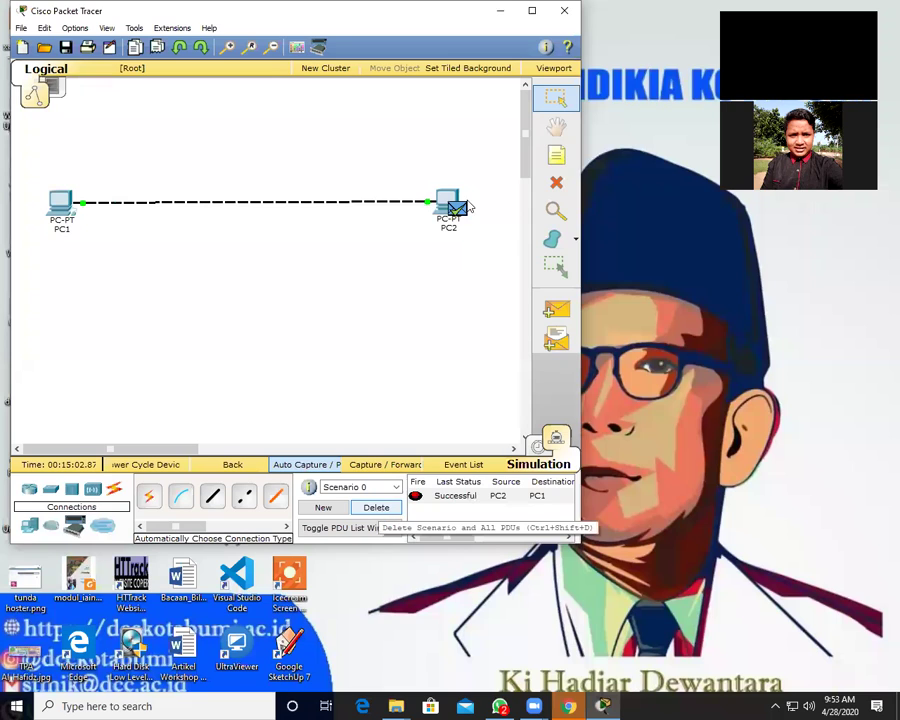
click(377, 508)
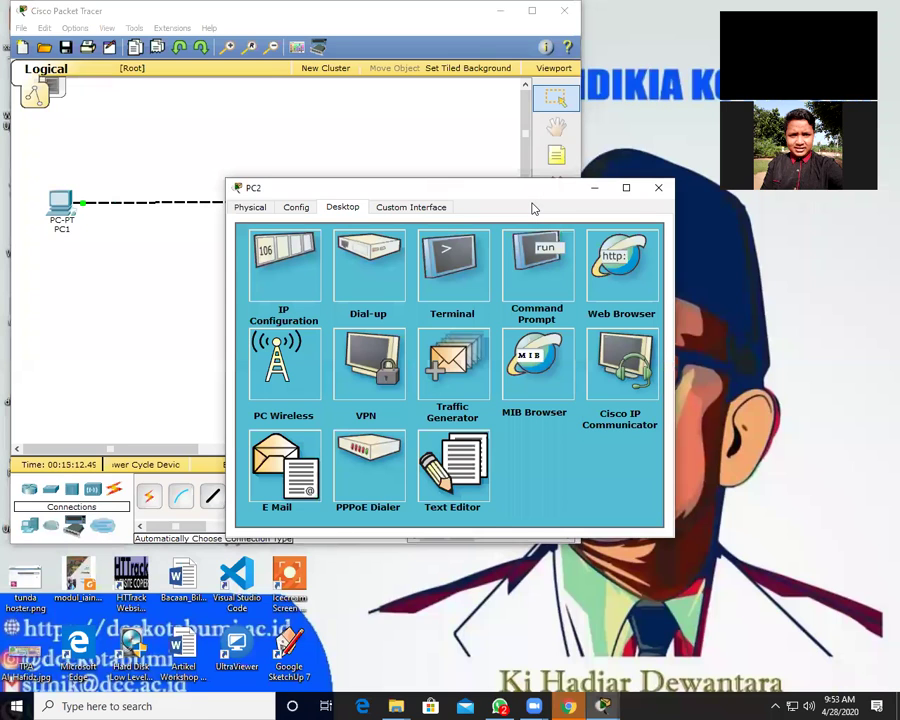
Ping 192.168.10.2 from PC2's command prompt.
drag(533, 190, 450, 206)
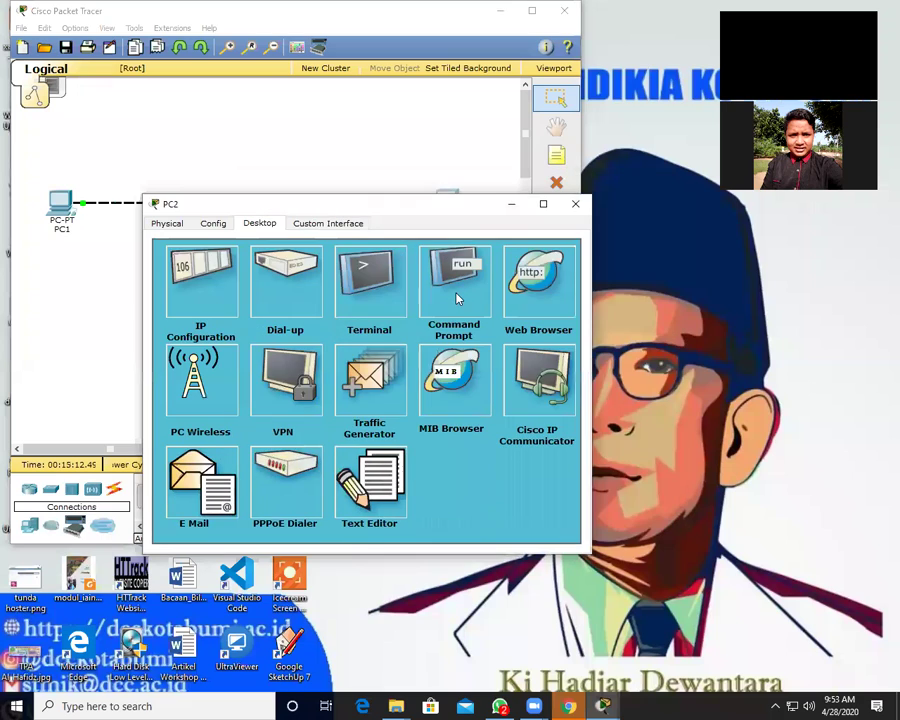
click(457, 292)
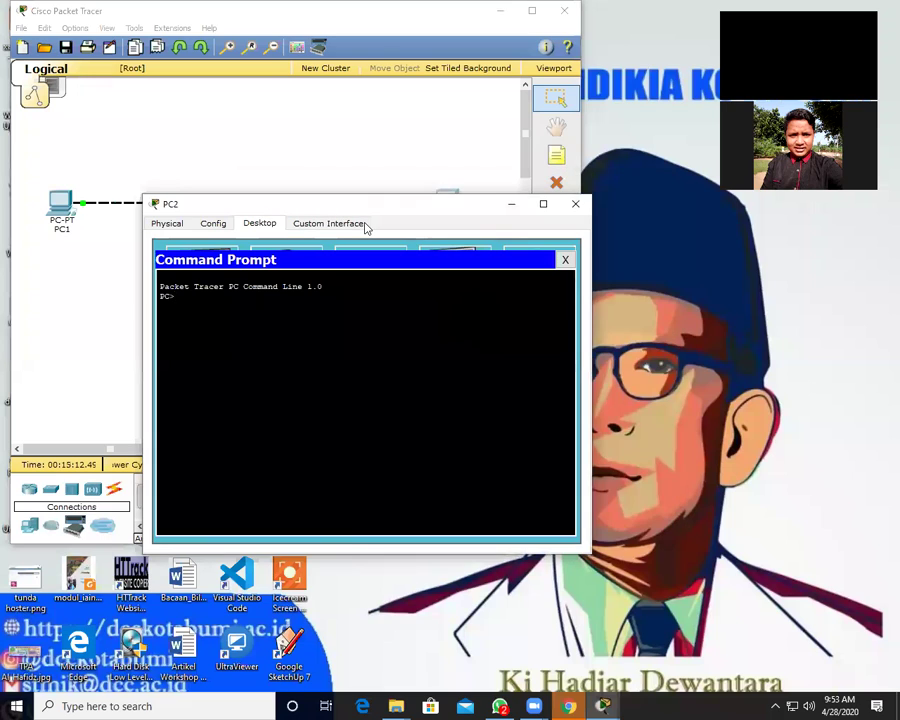
drag(333, 204, 486, 185)
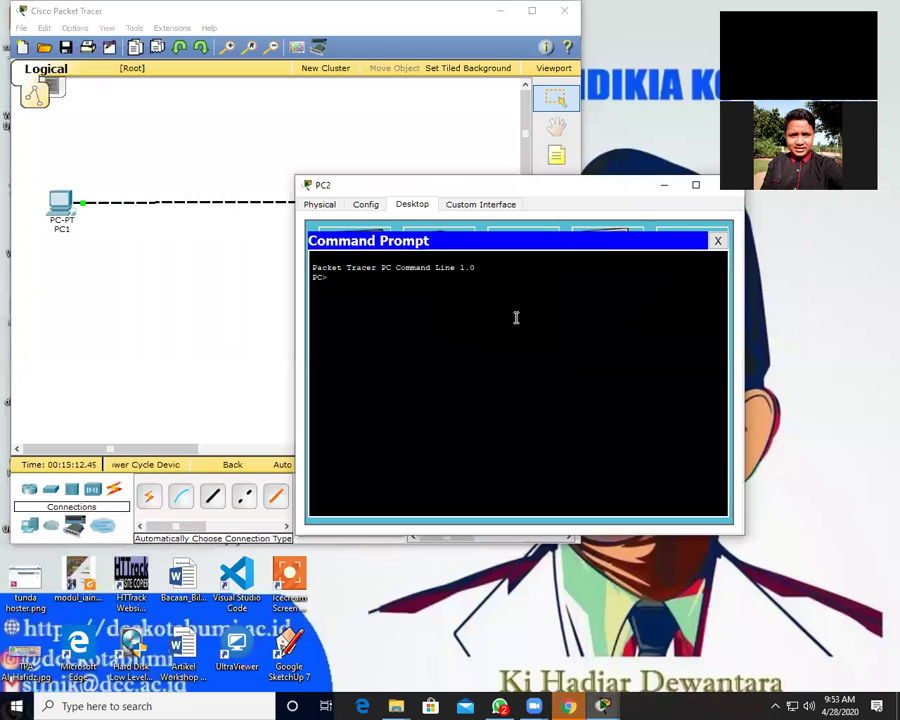
text(ping 192.168.)
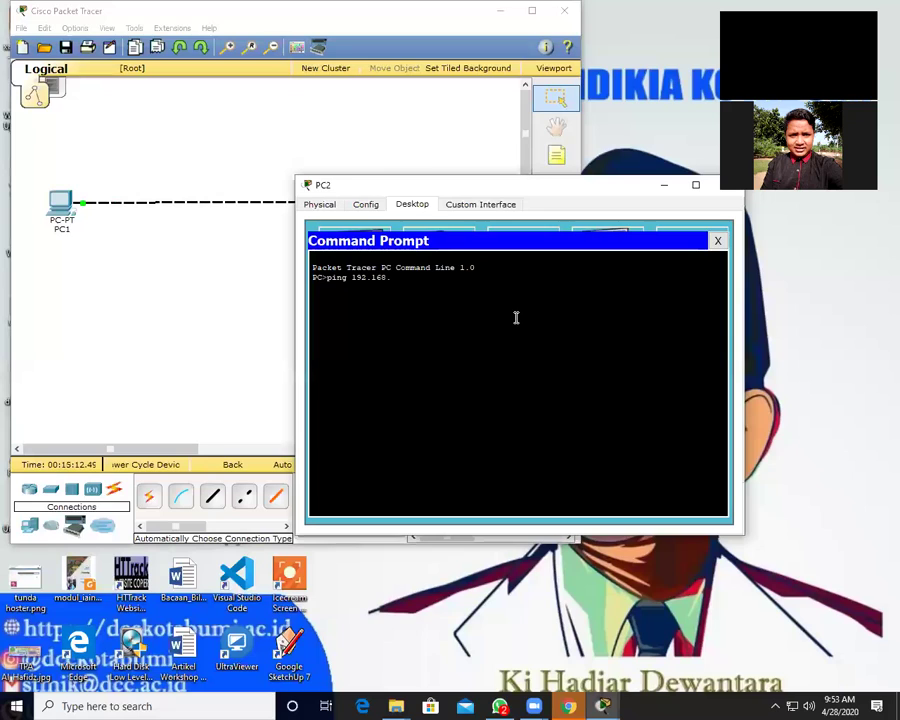
text(10.2)
key(Return)
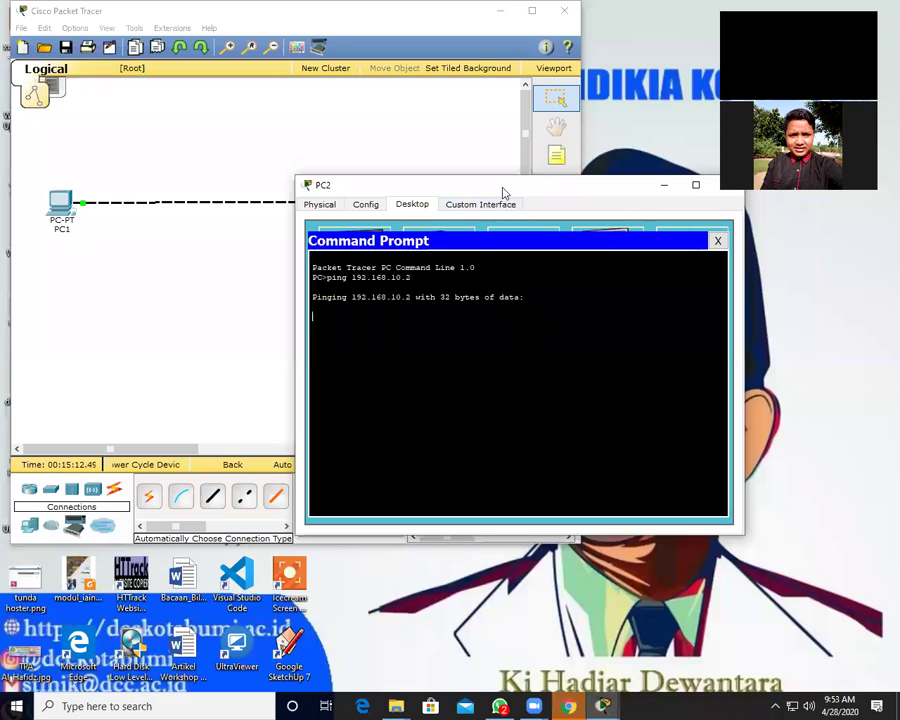
Play the ping's packets between PC2 and PC1 with auto capture, keeping PC2's command prompt beside the topology to follow the replies.
drag(570, 186, 326, 278)
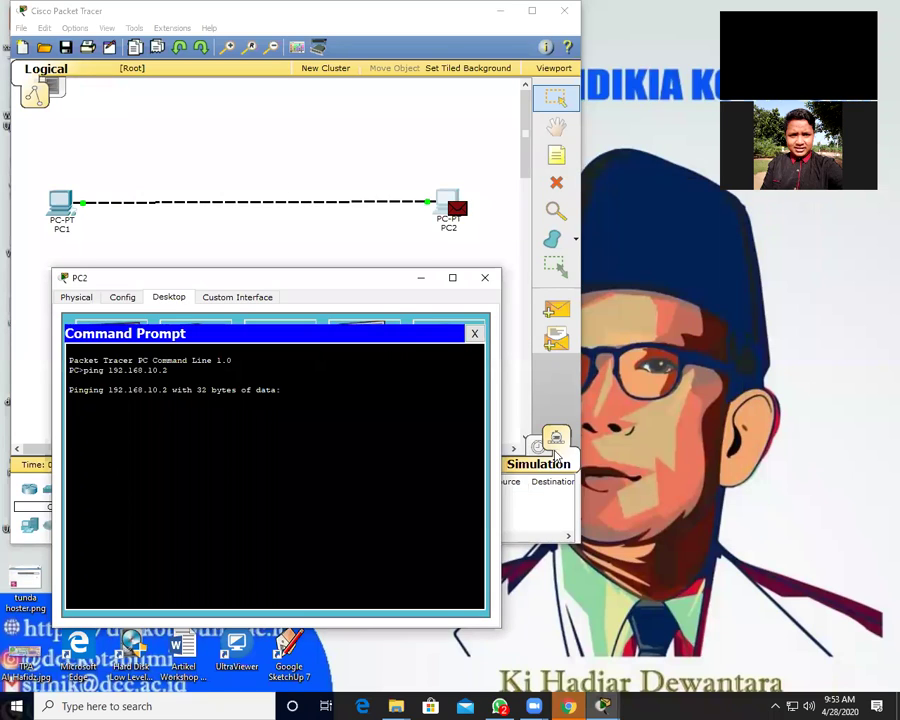
drag(330, 278, 728, 69)
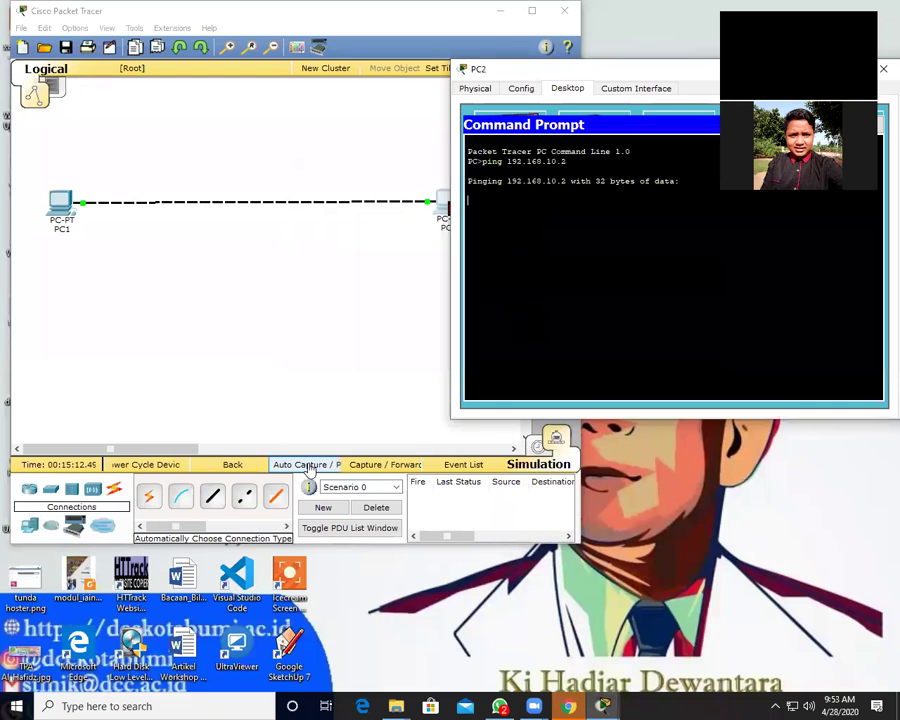
click(310, 466)
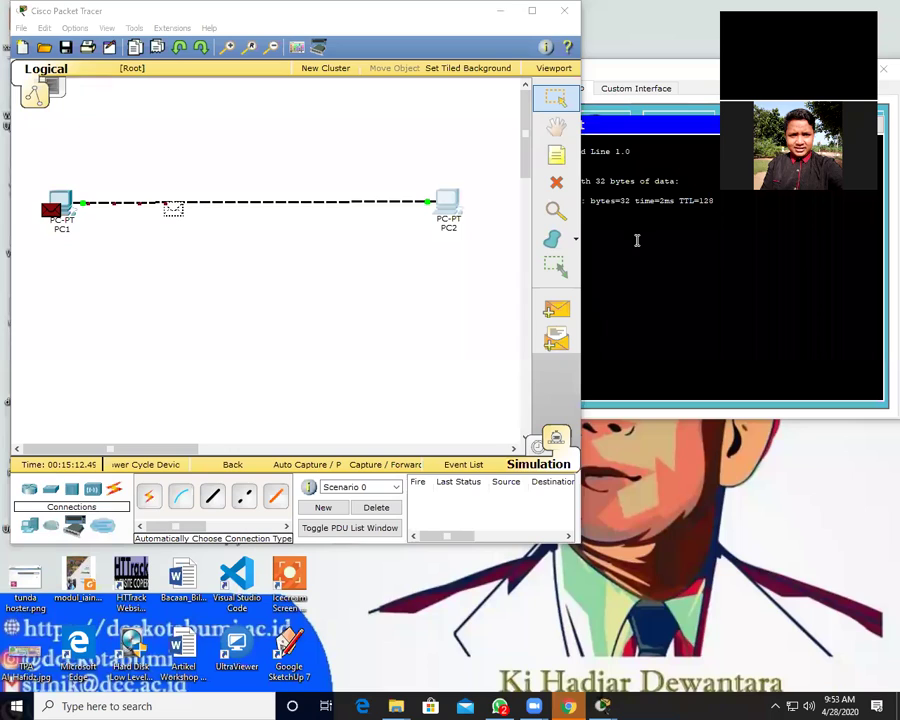
click(574, 230)
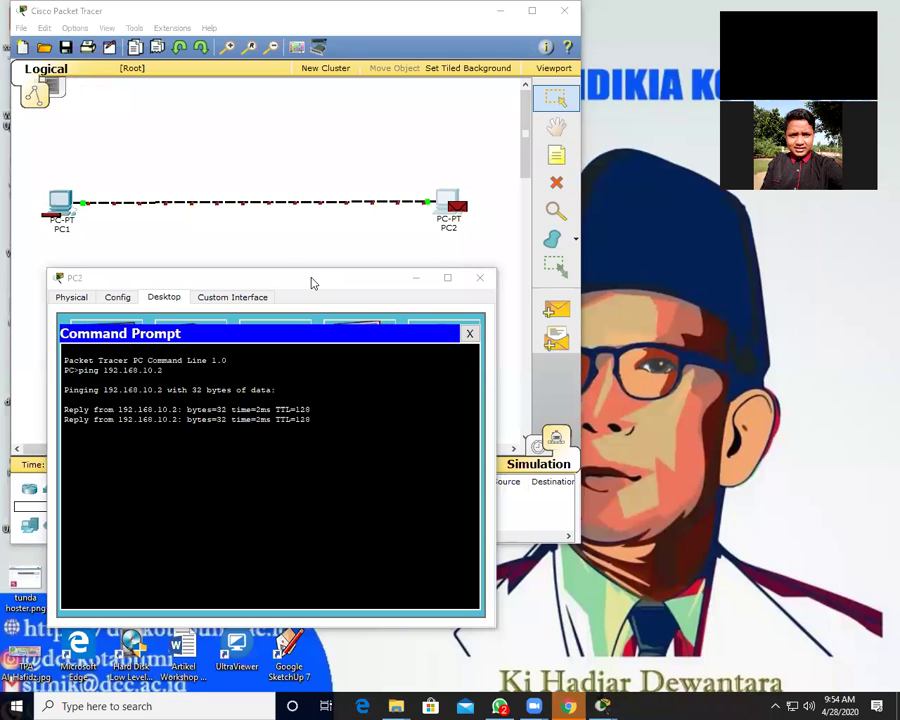
drag(311, 283, 421, 104)
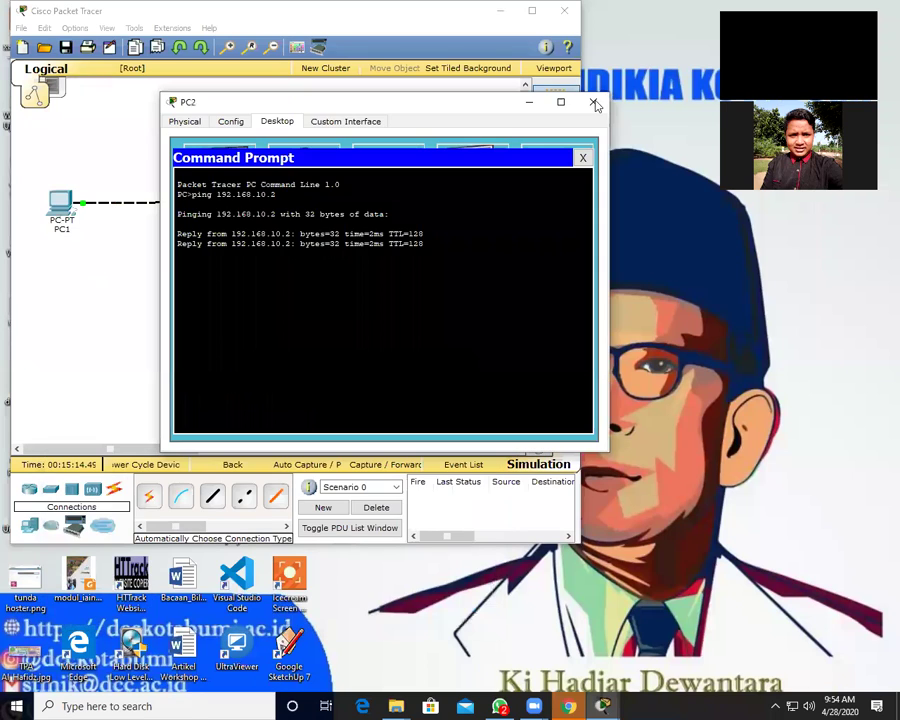
Close PC2's device window and return from Simulation to Realtime mode.
click(592, 98)
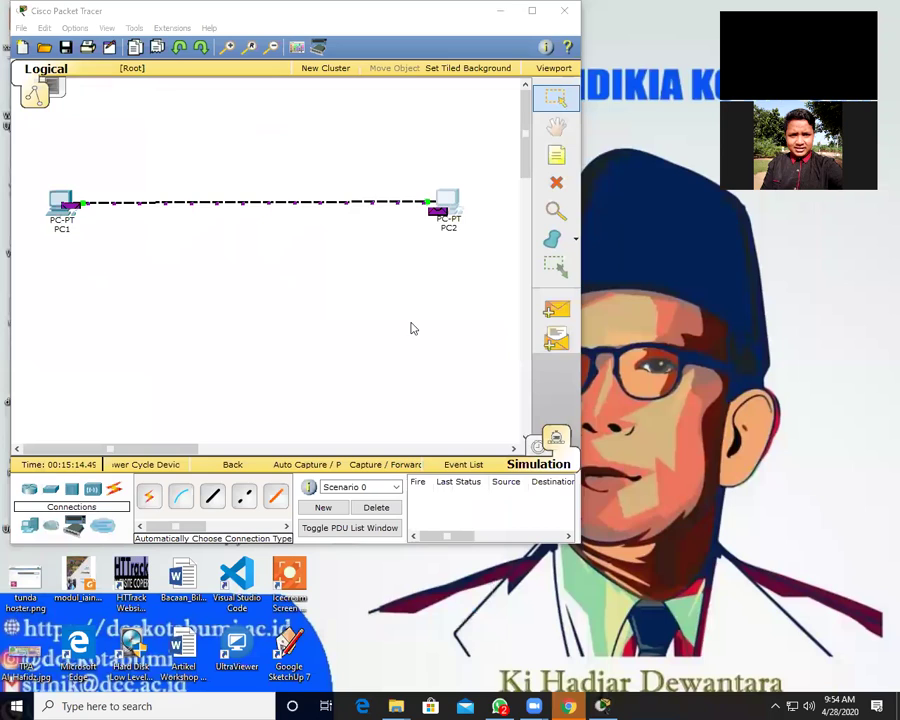
click(538, 447)
click(538, 447)
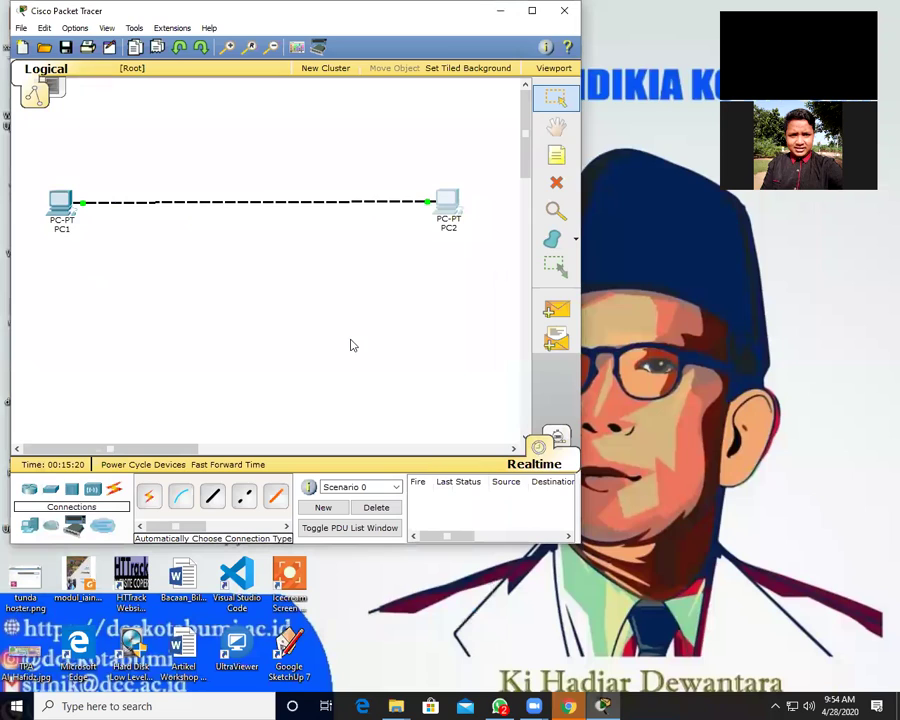
Add two generic PCs, PC3 and PC4, and space them apart side by side below PC1 and PC2.
click(29, 525)
click(148, 494)
click(249, 338)
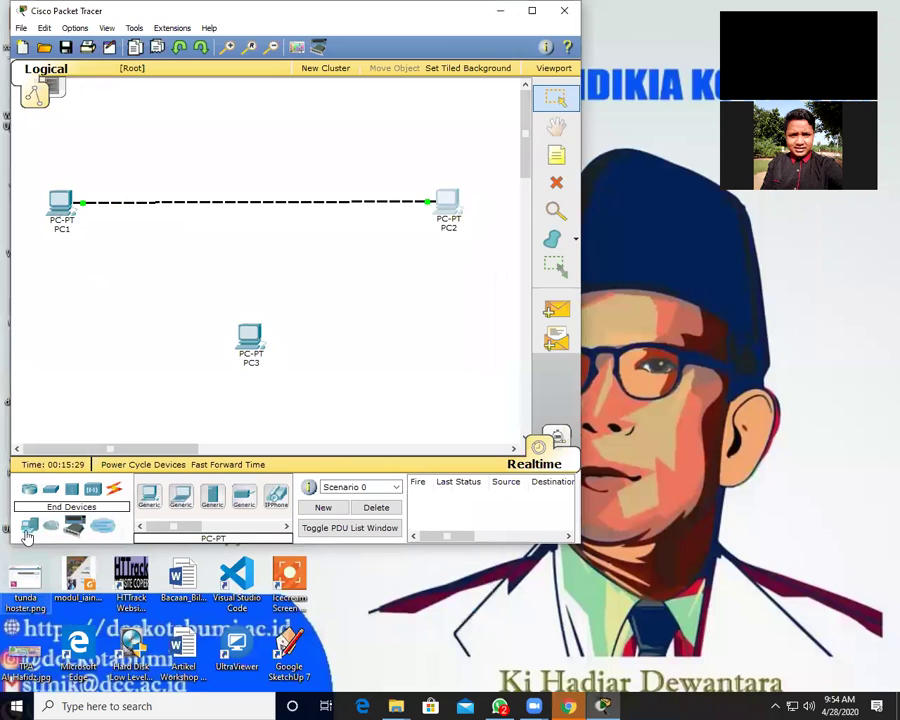
click(148, 494)
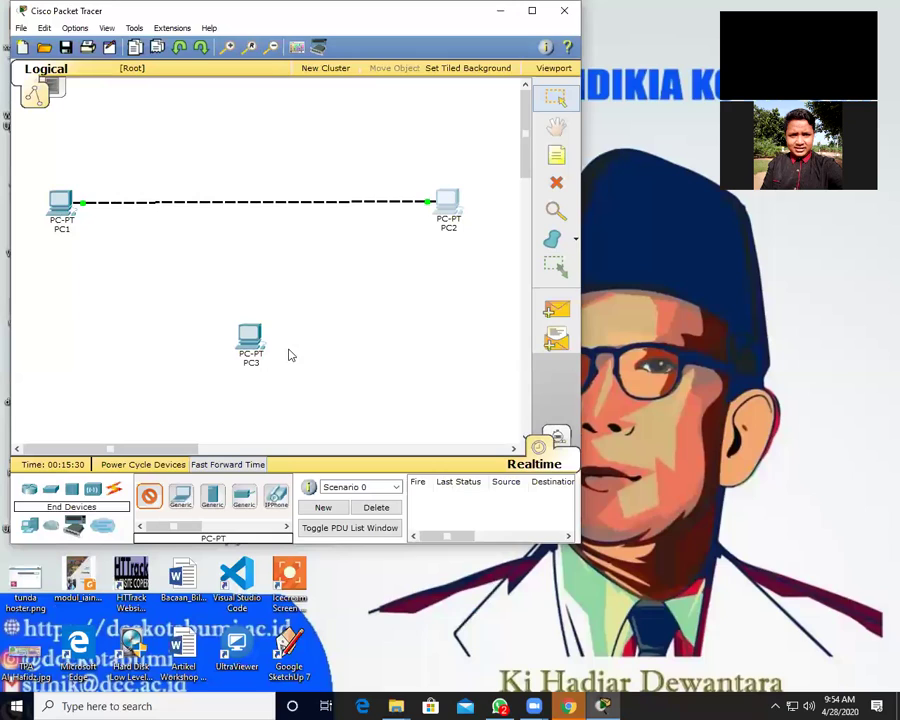
click(343, 345)
drag(250, 340, 180, 343)
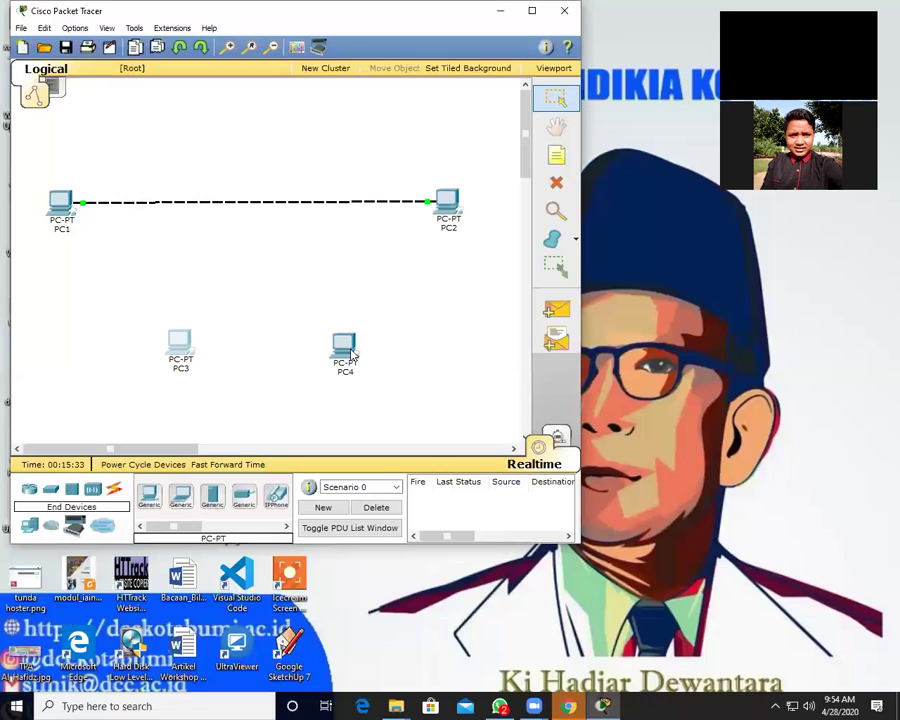
drag(344, 347, 378, 317)
drag(180, 345, 143, 318)
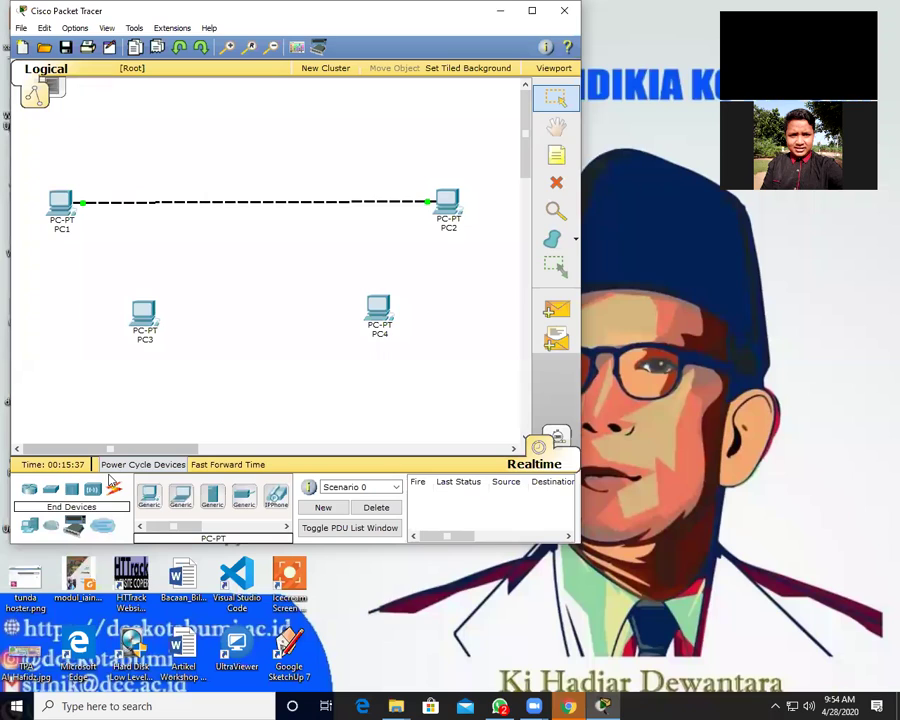
Place a generic hub in the middle of the four PCs and delete the cable between PC1 and PC2.
click(71, 490)
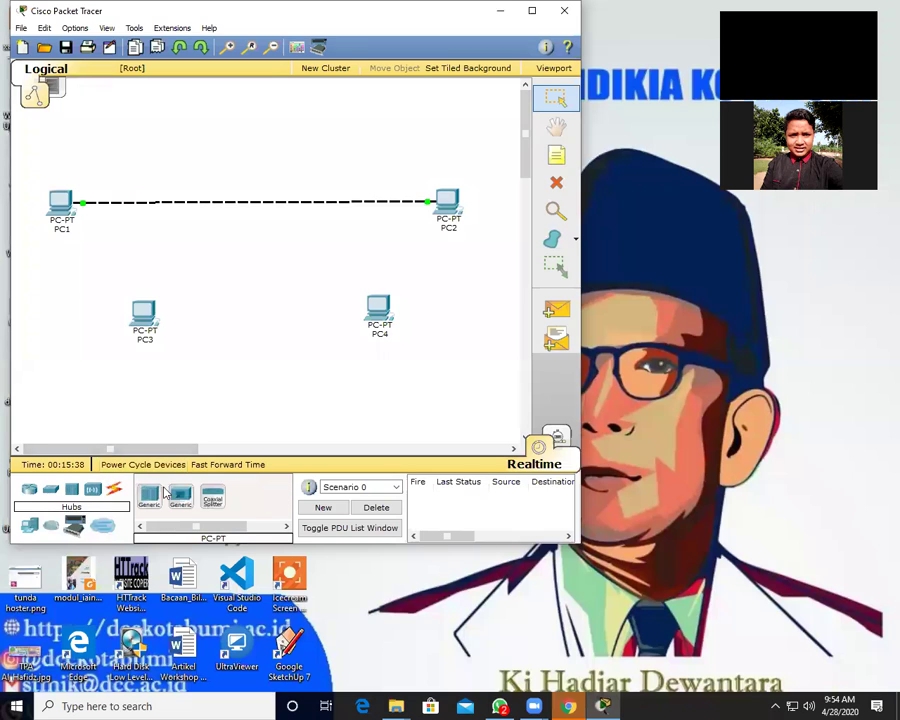
click(149, 494)
click(255, 229)
key(Delete)
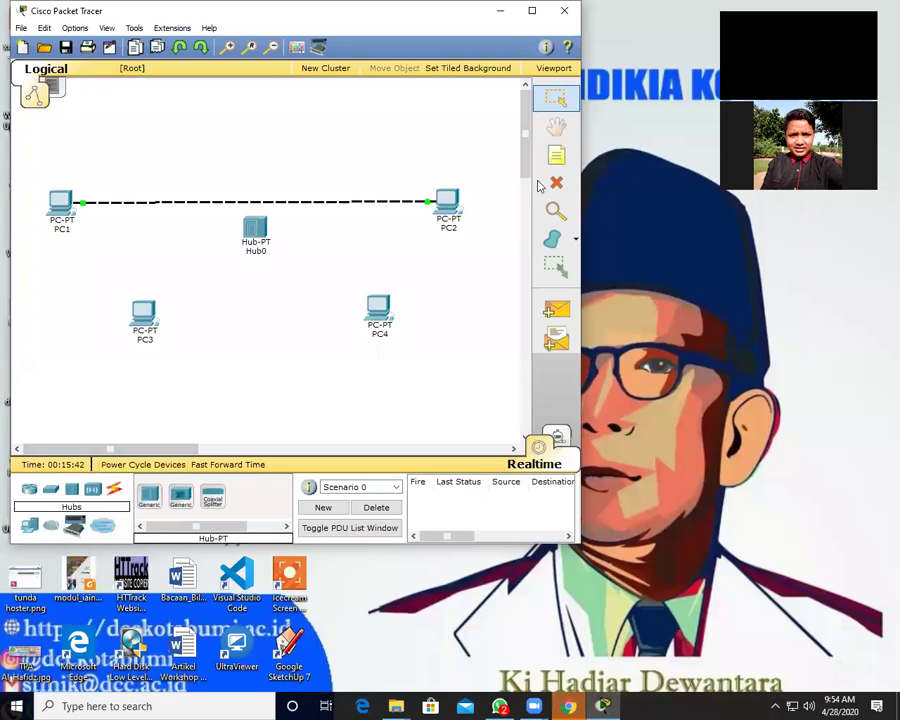
click(321, 203)
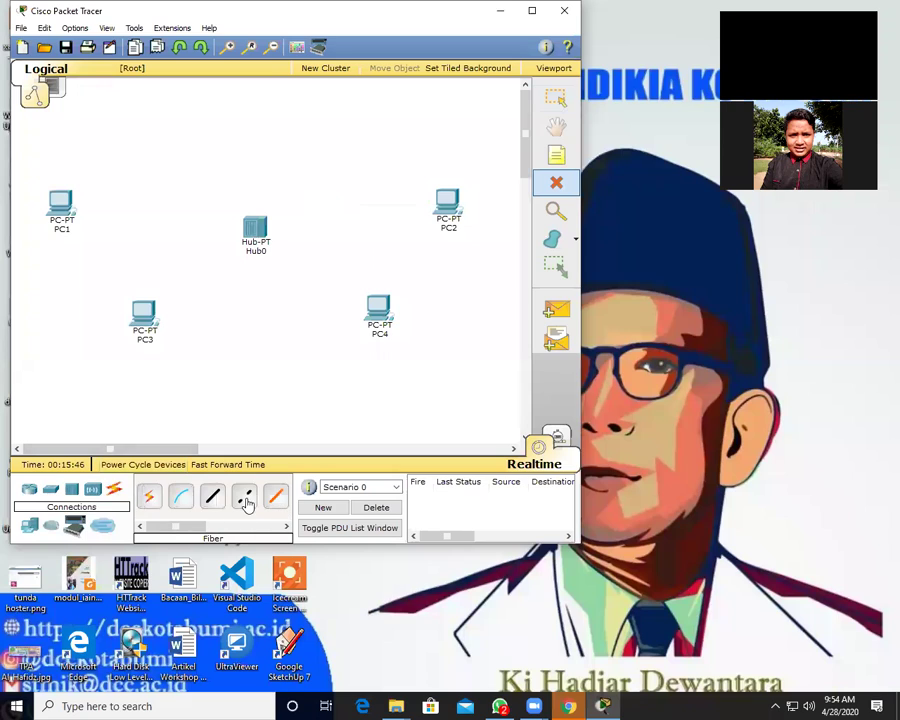
Connect PC1 to the hub's Port 0 with a copper cross-over cable.
click(244, 495)
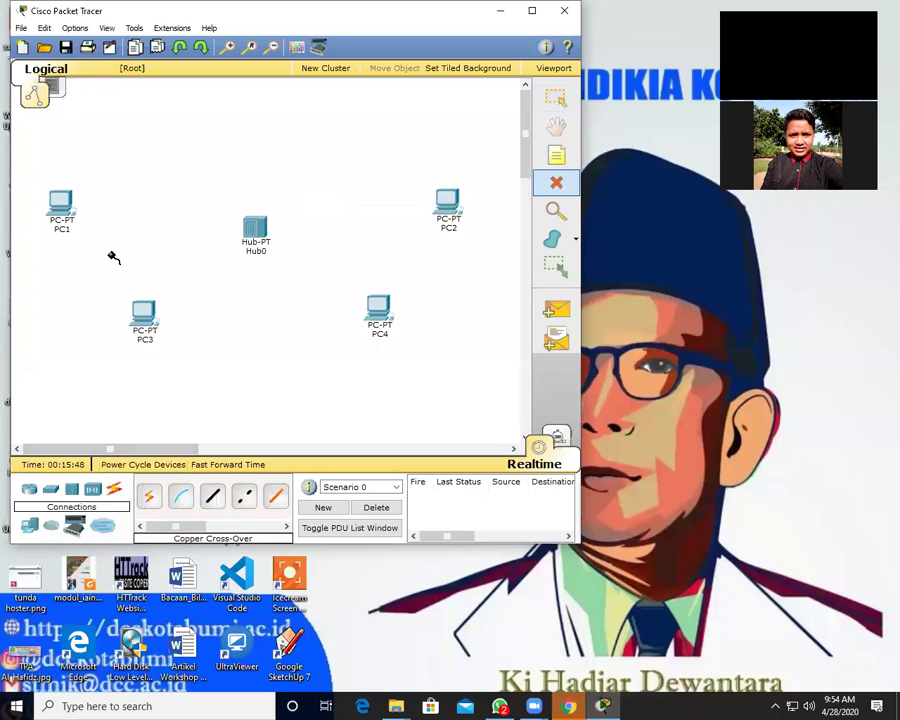
click(55, 202)
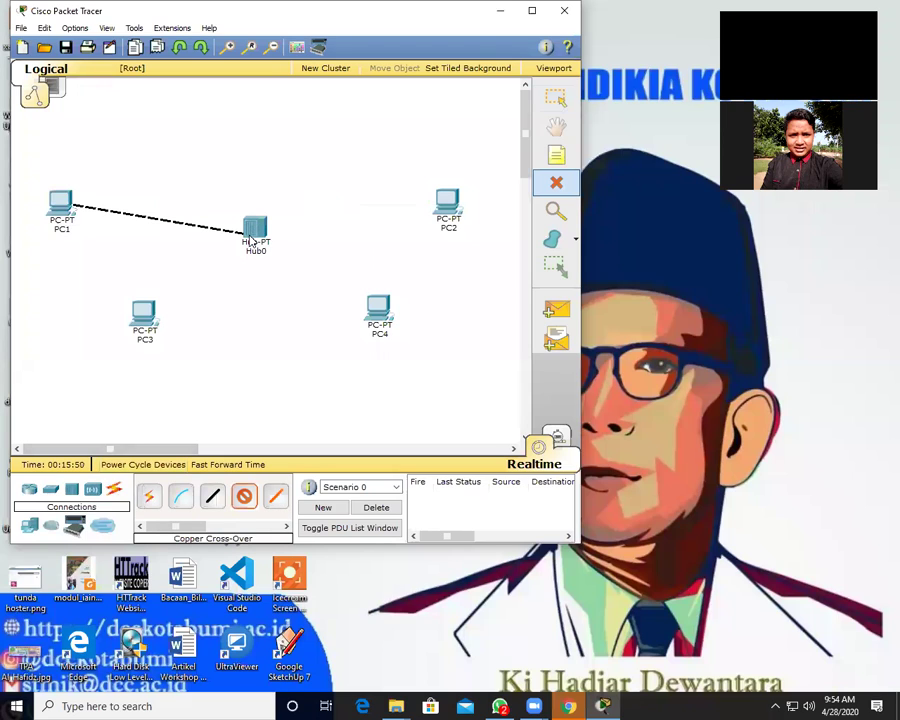
click(279, 227)
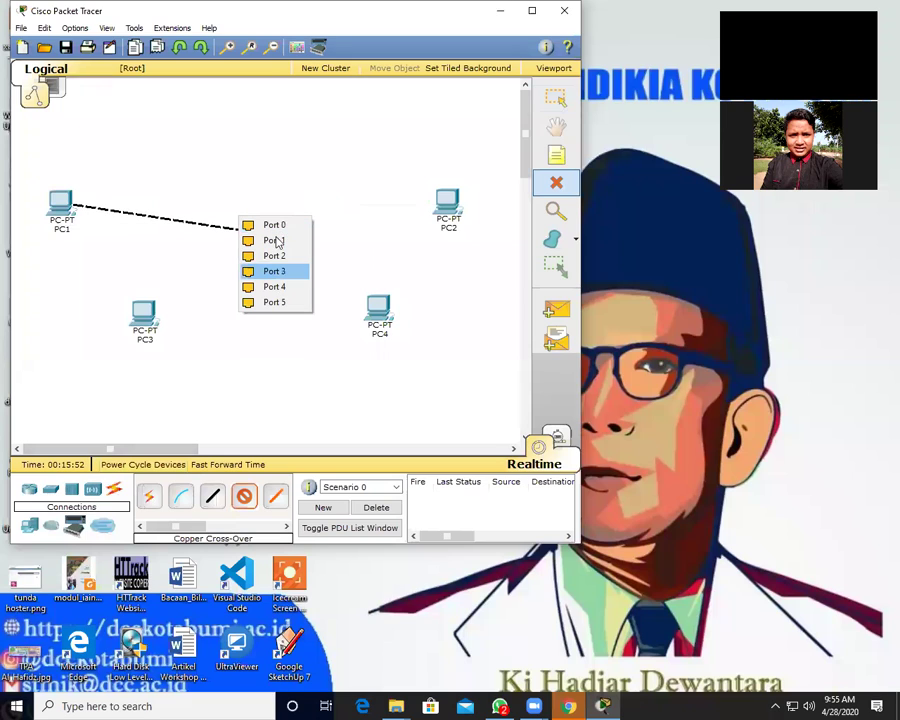
click(281, 228)
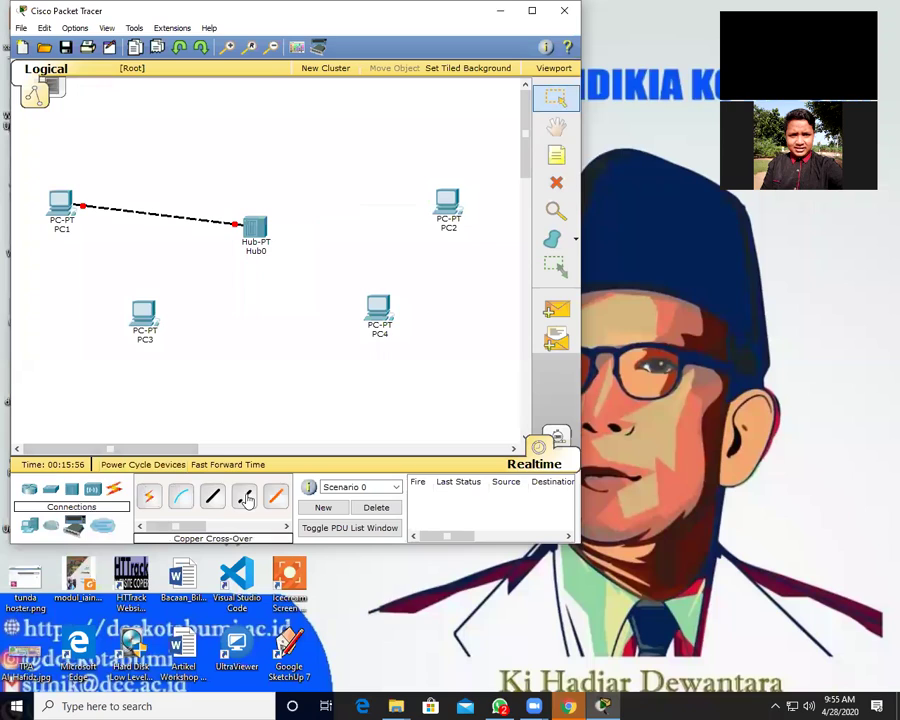
Connect the hub to PC3's FastEthernet0 port with a copper cross-over cable.
click(246, 499)
click(250, 224)
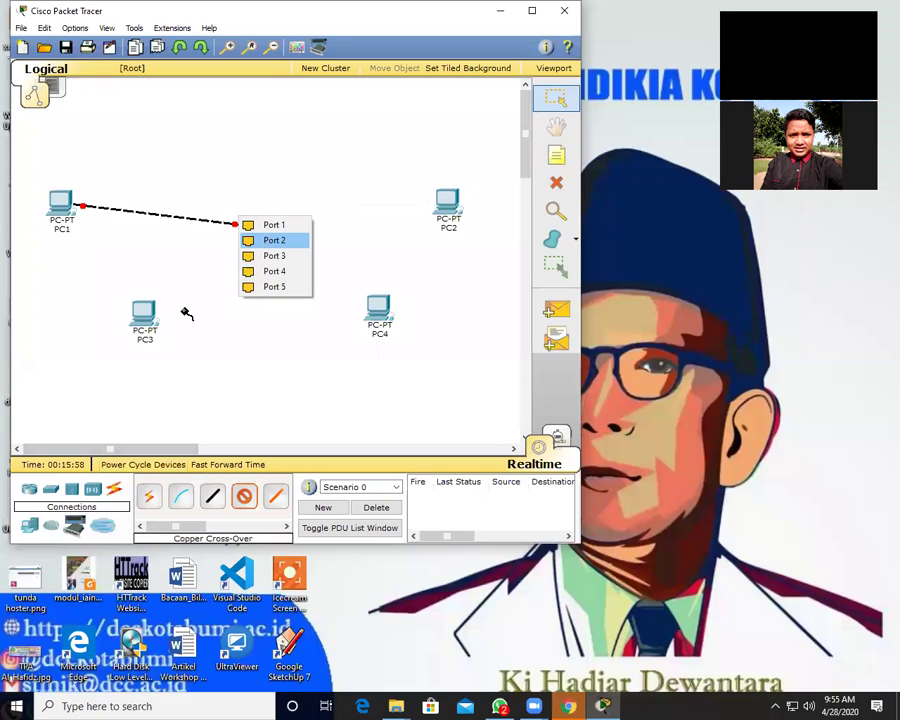
click(142, 317)
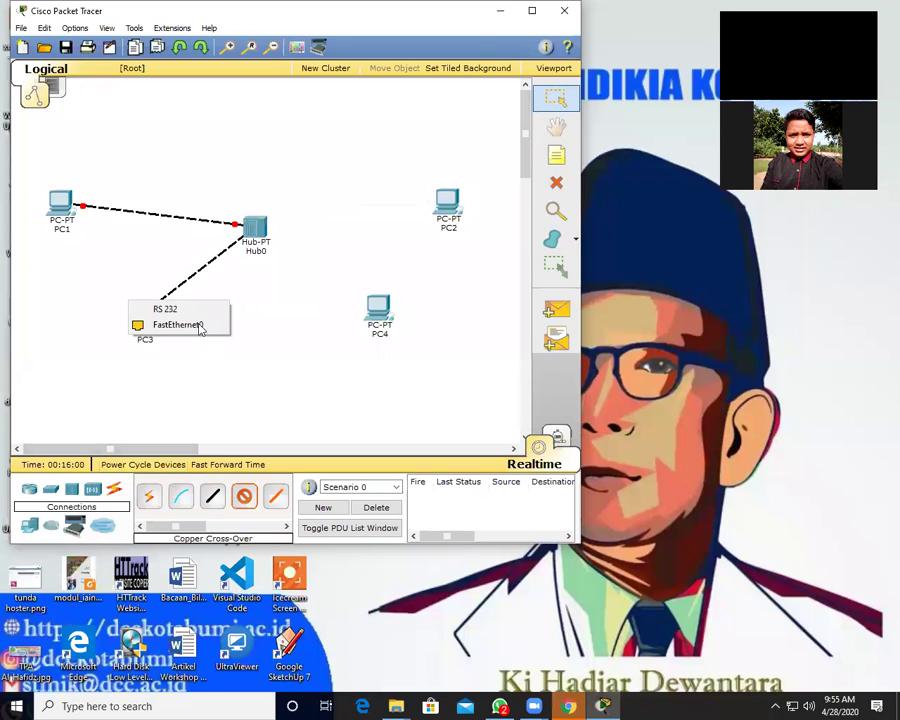
click(185, 325)
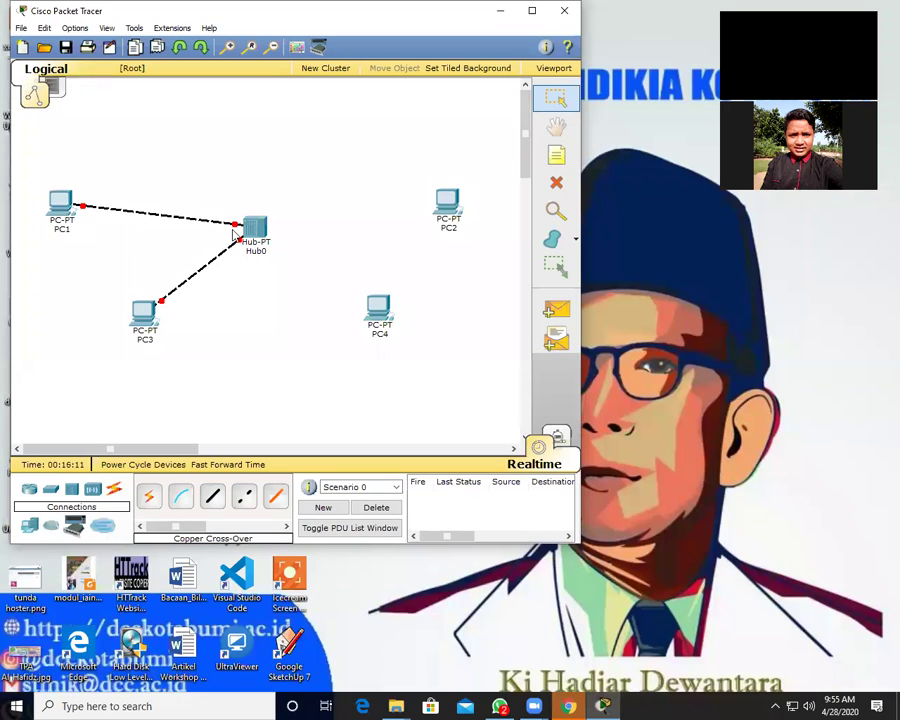
Delete the cross-over cables linking PC1 and PC3 to the hub.
click(558, 184)
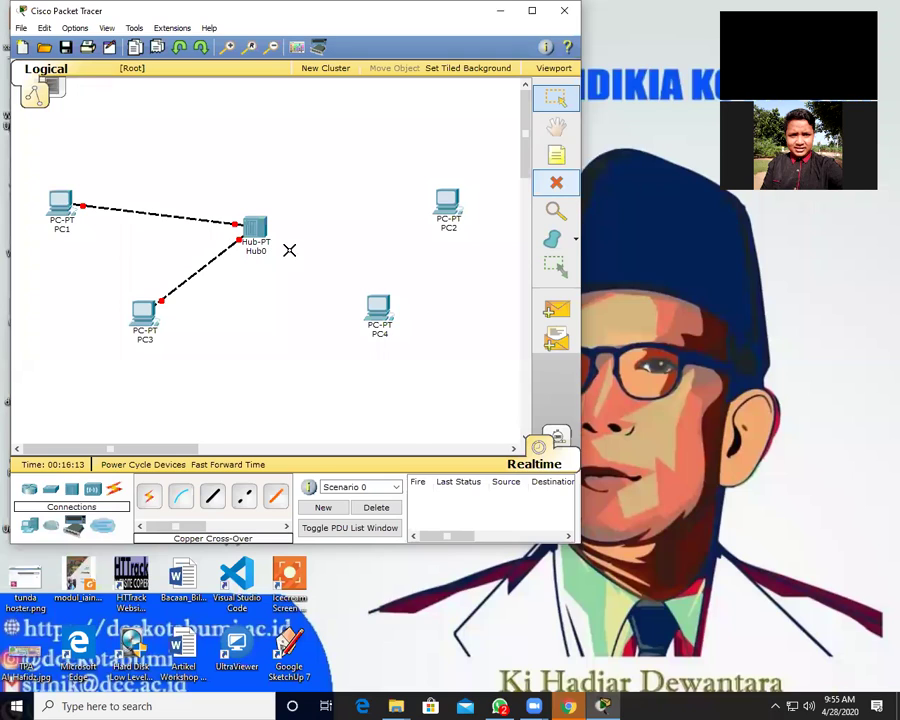
click(208, 219)
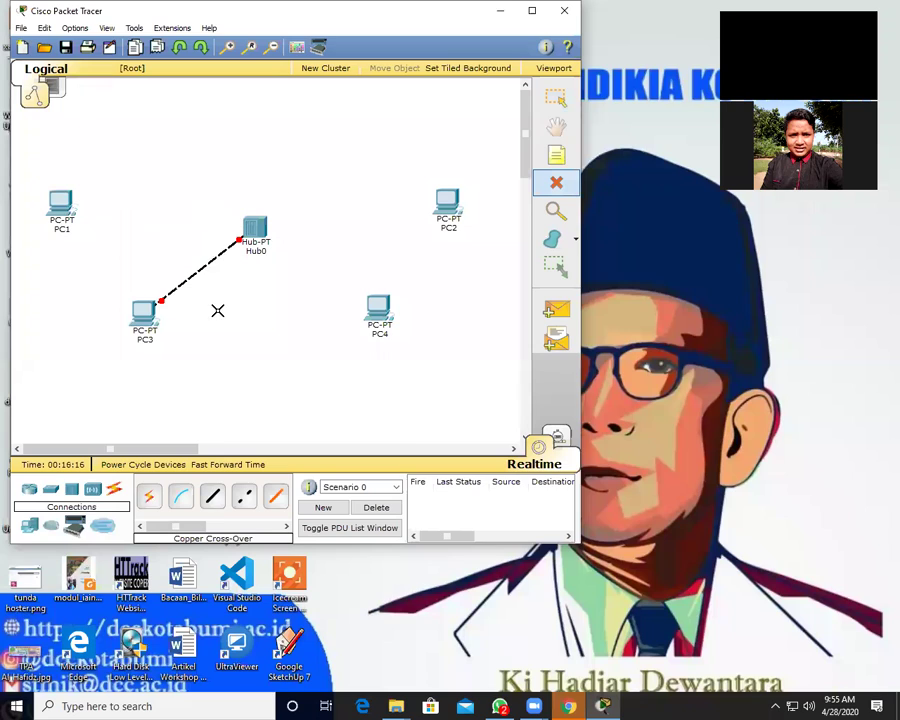
click(200, 271)
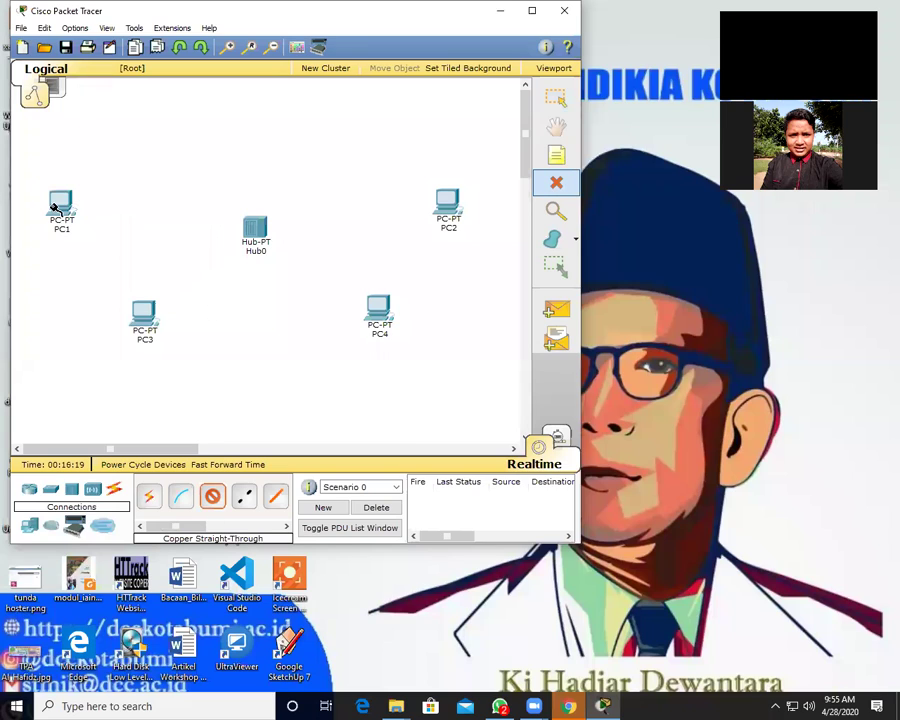
Connect PC1 to the hub with a copper straight-through cable.
click(58, 203)
click(120, 213)
click(248, 245)
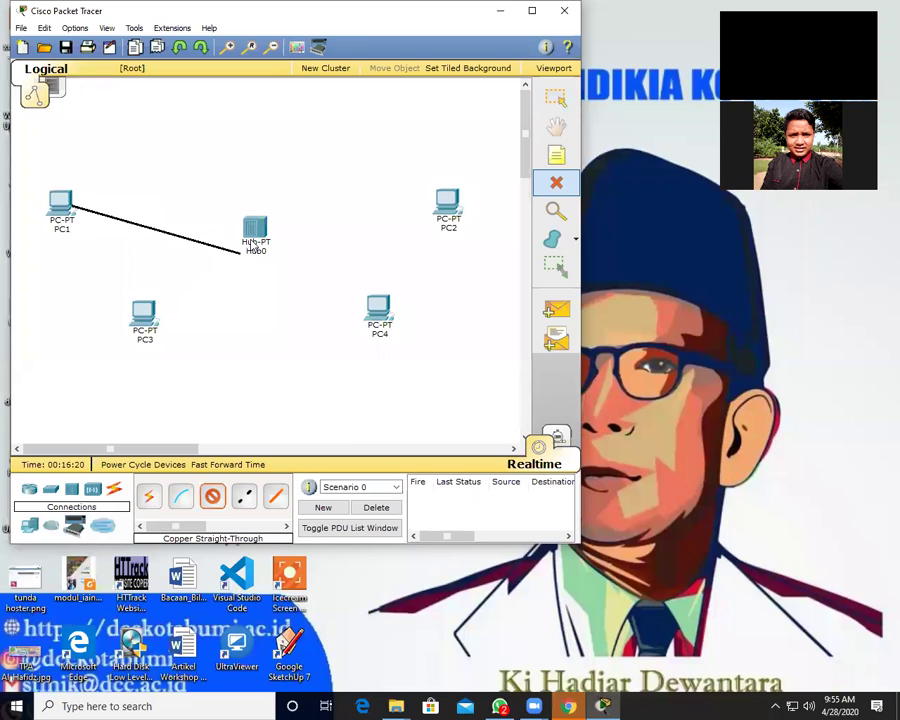
click(256, 226)
click(270, 222)
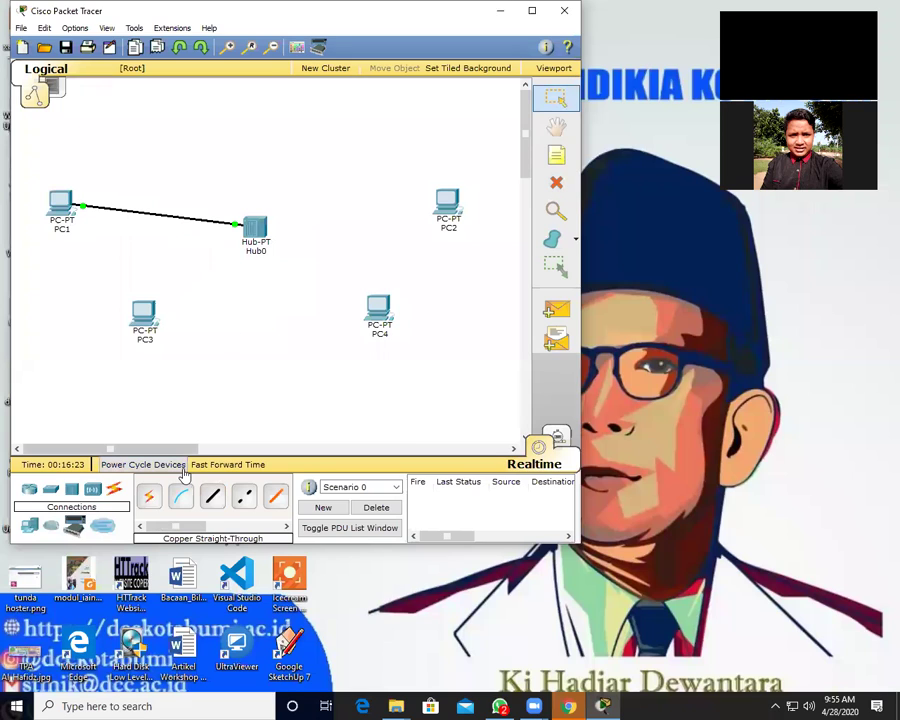
Connect PC3's FastEthernet0 port to the hub with a copper straight-through cable.
click(215, 500)
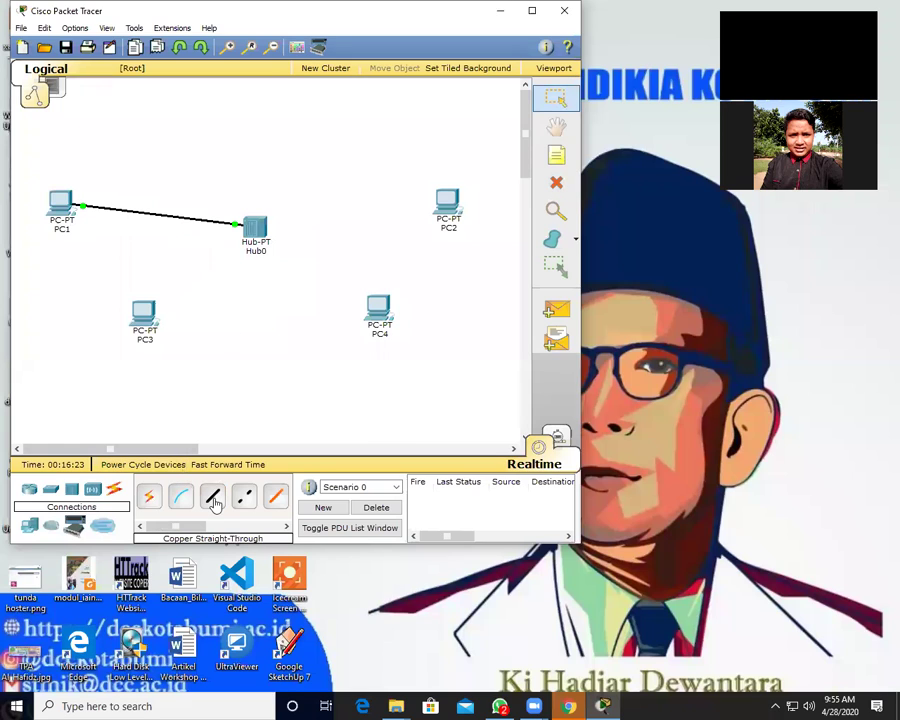
click(142, 311)
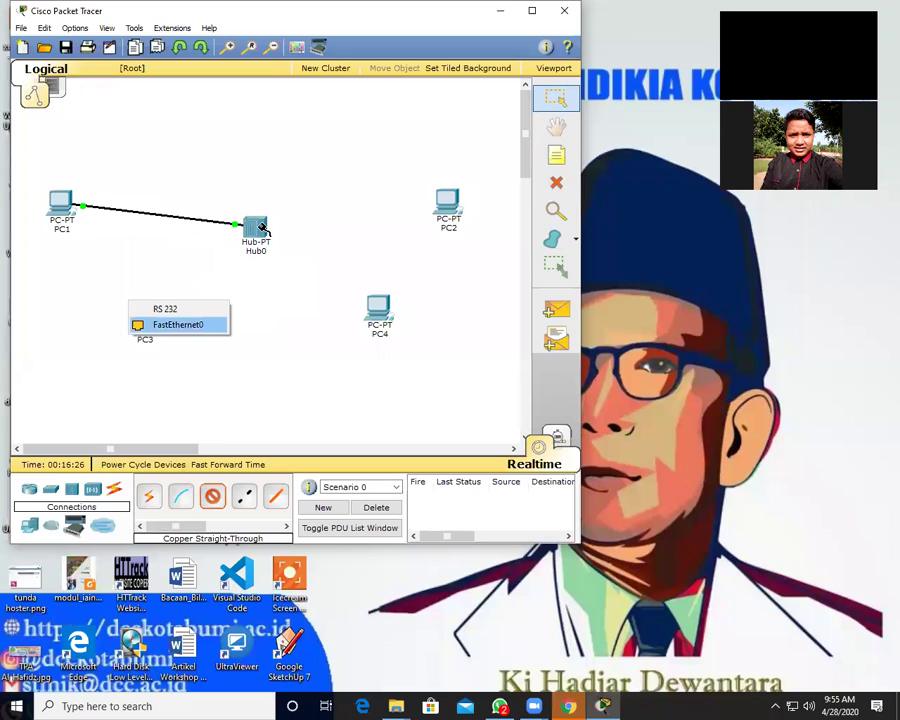
click(200, 325)
click(256, 228)
click(270, 243)
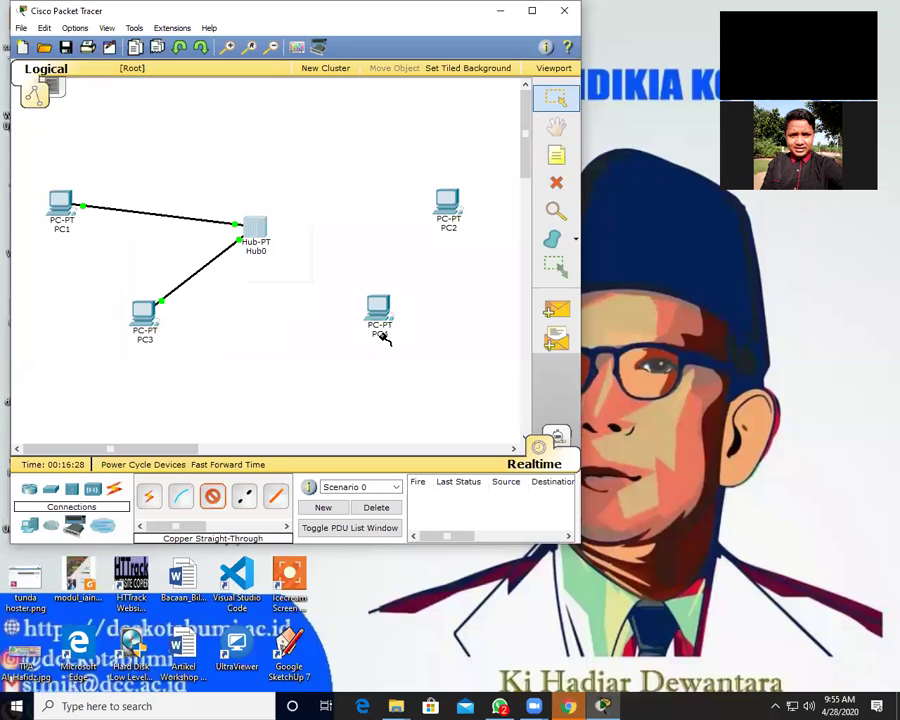
Connect the hub to PC4 and PC2 with copper straight-through cables.
click(248, 234)
click(274, 240)
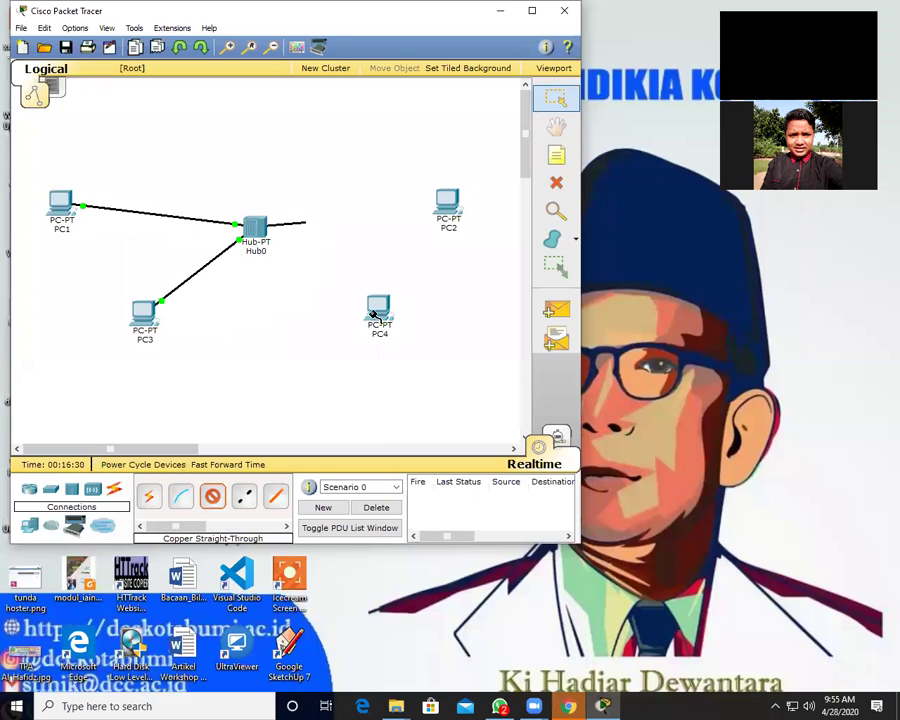
click(382, 310)
click(412, 319)
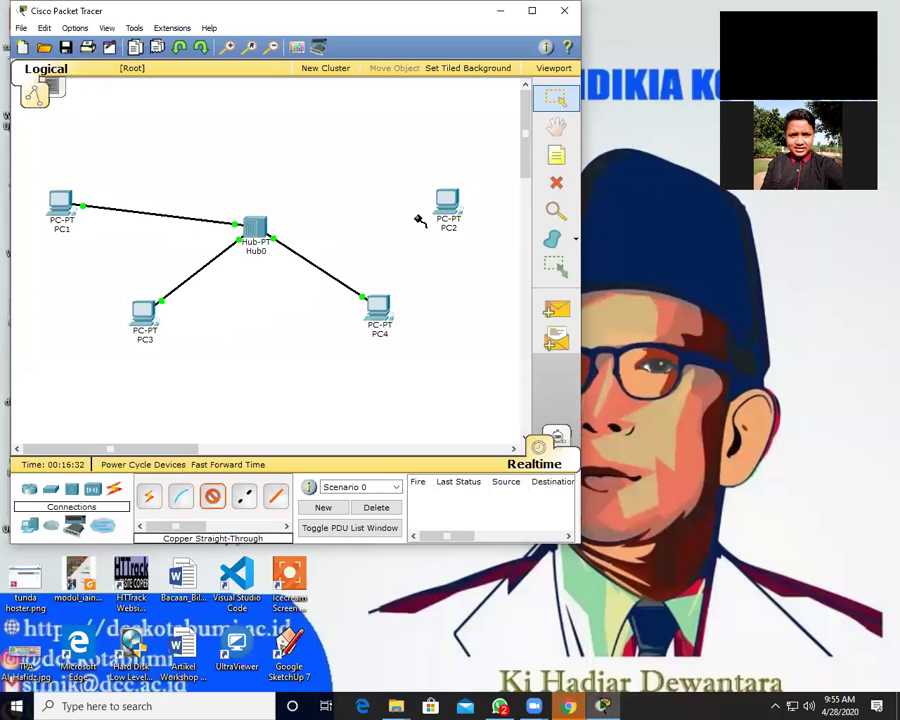
click(252, 226)
click(448, 199)
click(456, 210)
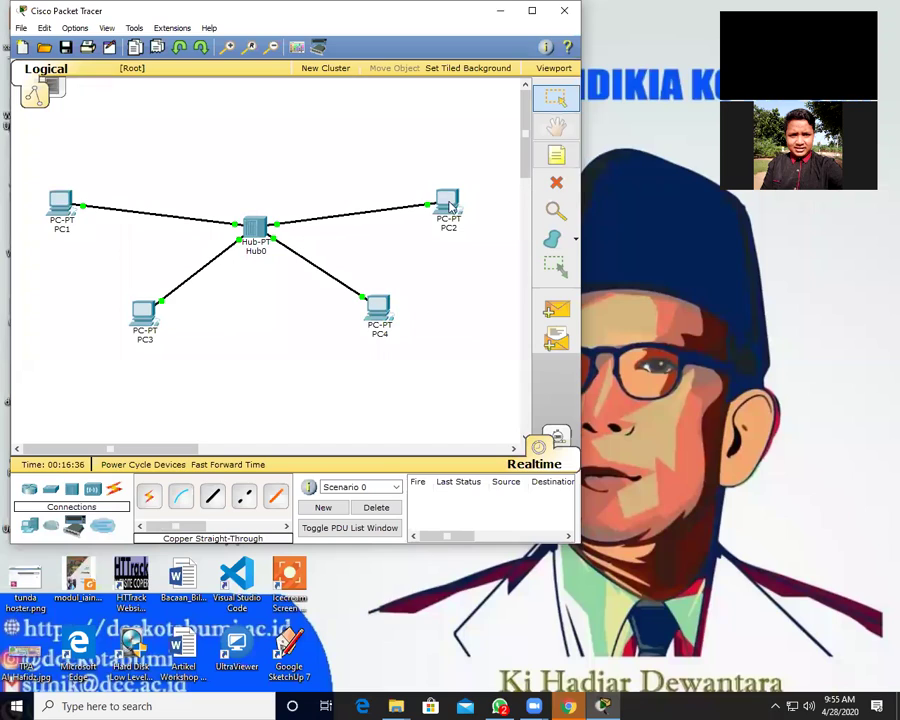
Rearrange PC1, PC2 and PC3 so the PCs surround the hub in a star layout.
drag(446, 200, 406, 162)
drag(60, 205, 149, 135)
drag(158, 328, 160, 339)
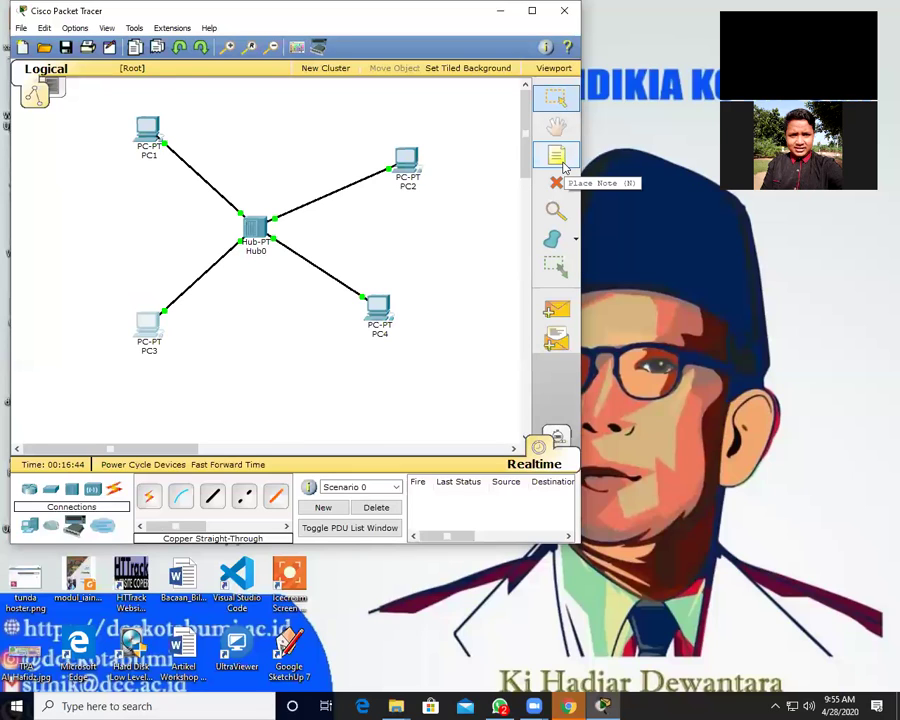
Place a note reading 192.168.20.3 above PC2 in the workspace.
click(562, 164)
click(414, 122)
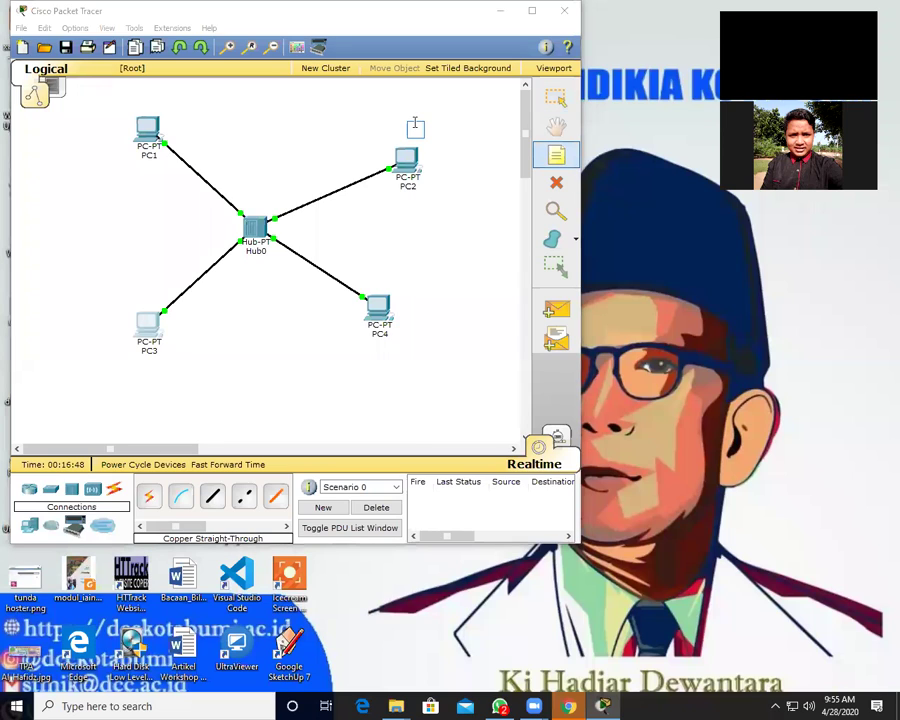
text(192)
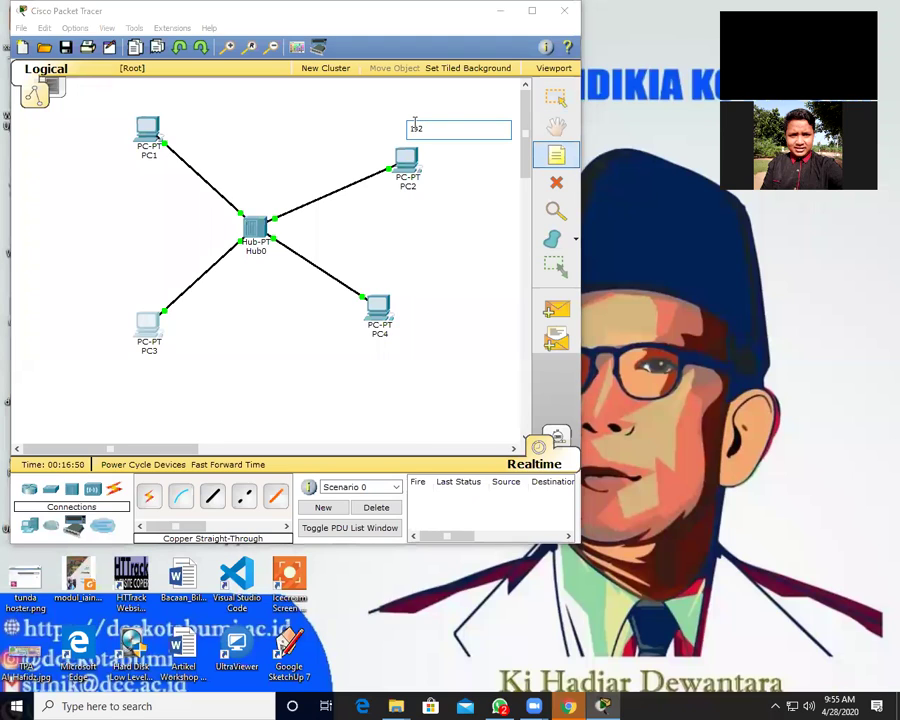
text(.168.20.3)
click(466, 184)
Place a note reading 192.168.10.2 beside PC1.
key(n)
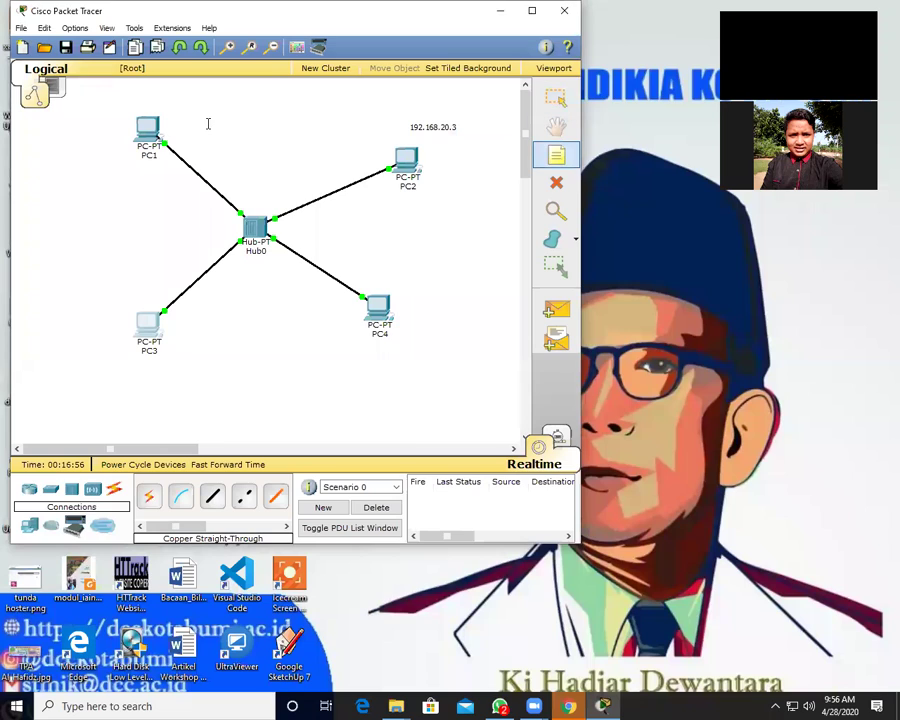
click(208, 123)
text(19)
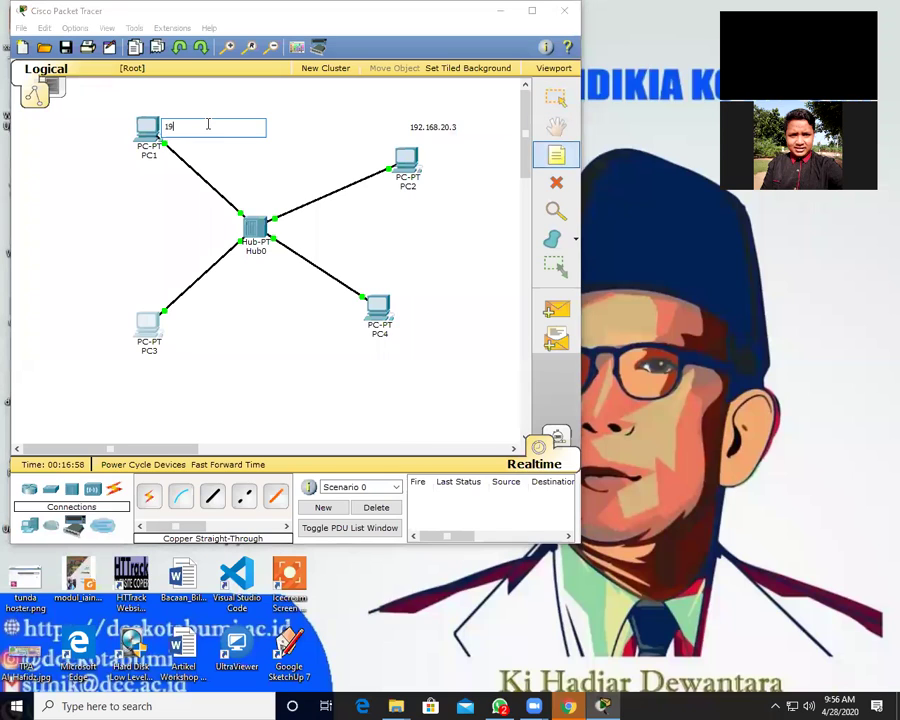
text(2.168.10.2)
click(424, 312)
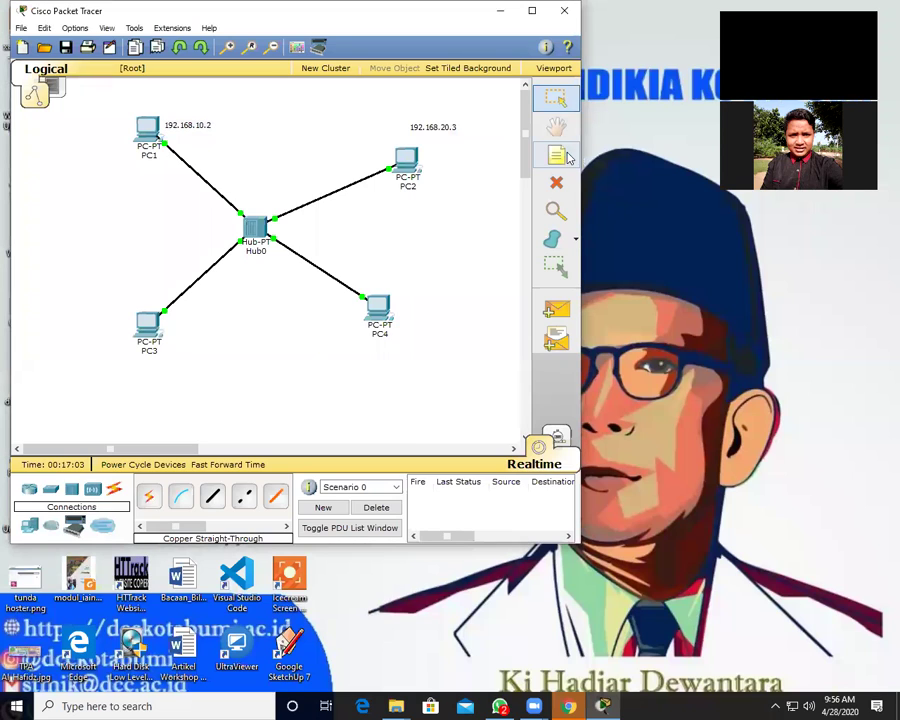
Place a note reading 192.168.10.100 beside PC3.
click(175, 330)
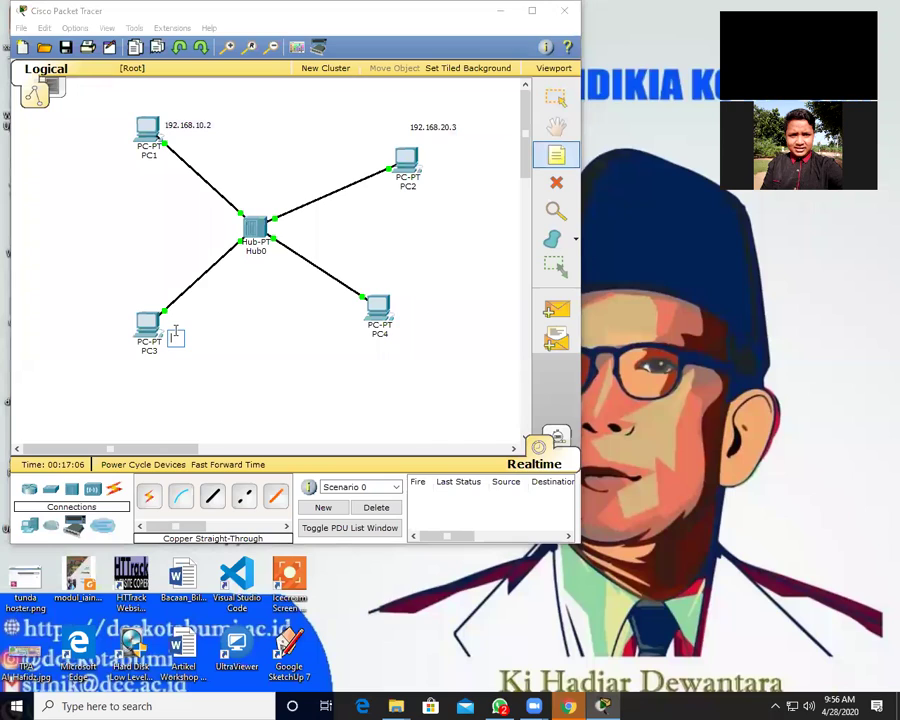
text(192.1)
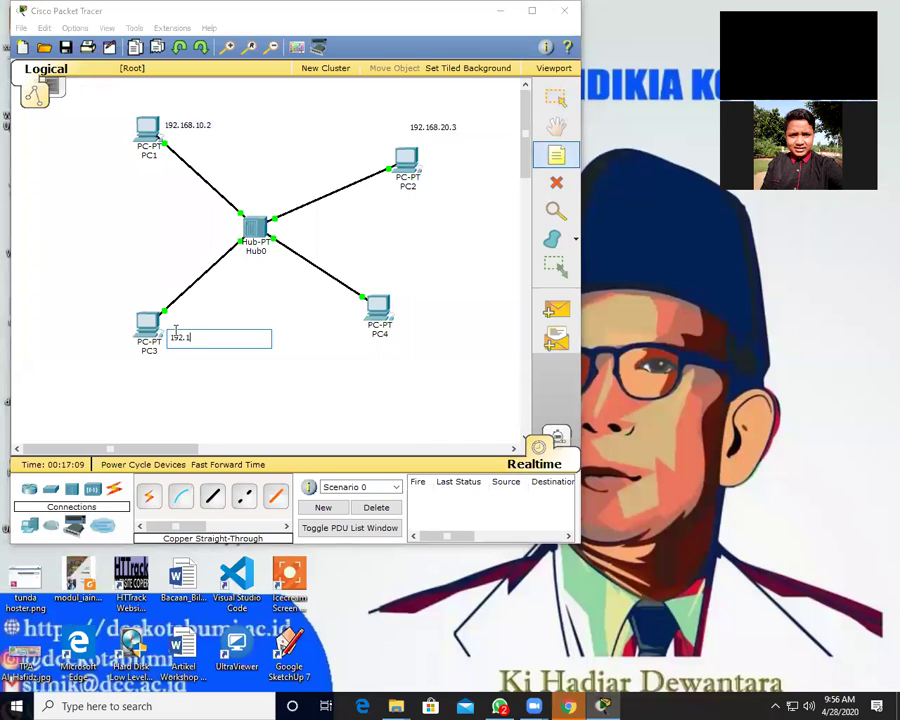
text(68.10.100)
click(401, 320)
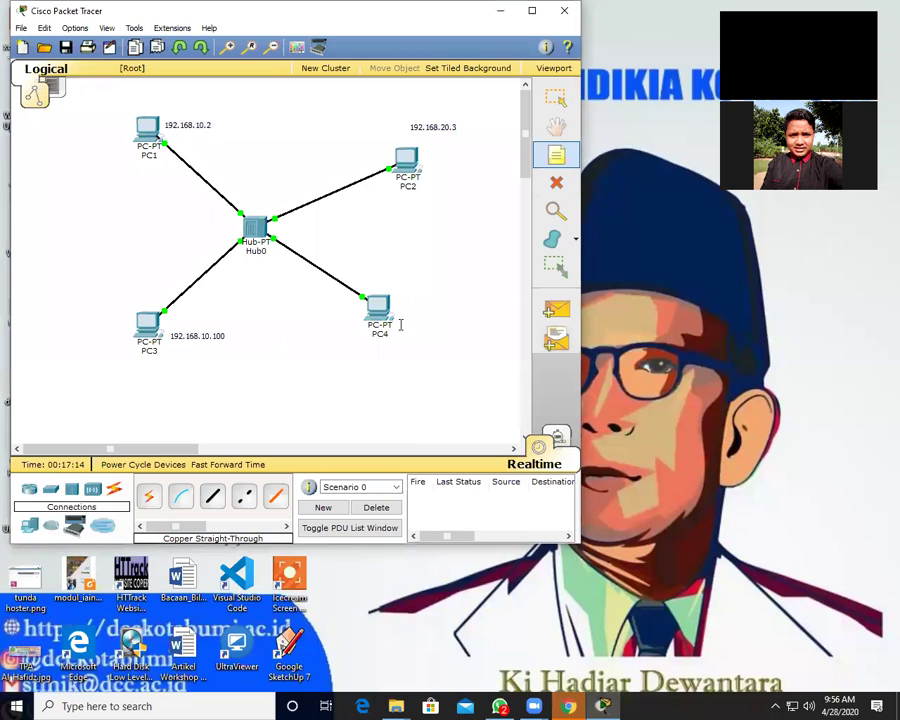
Place a note reading 192.168.10.200 beside PC4 and leave the note tool.
click(398, 324)
text(192)
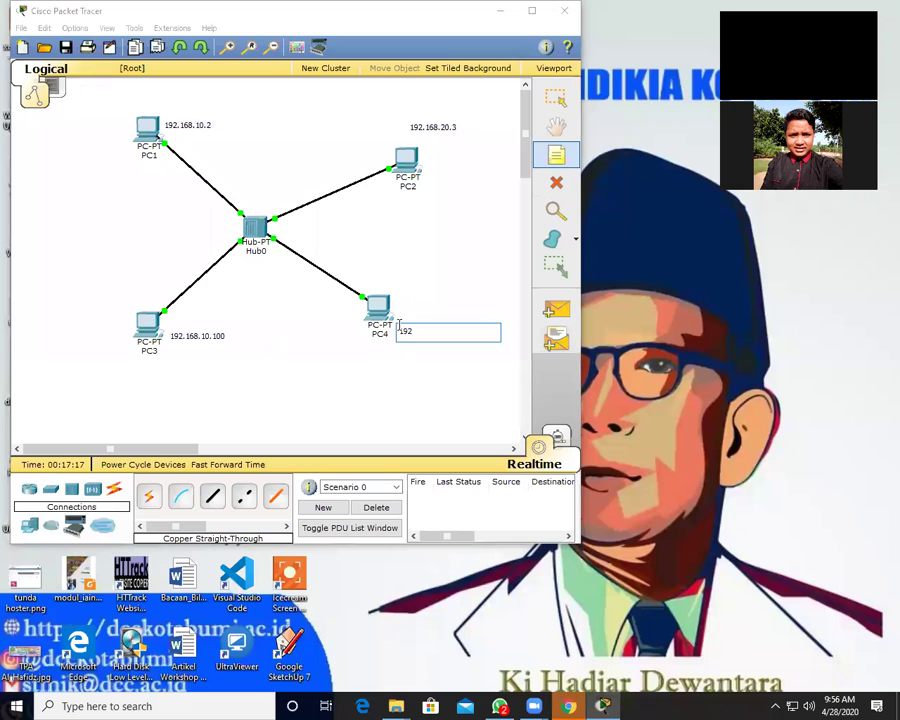
text(.168.10.200)
key(Escape)
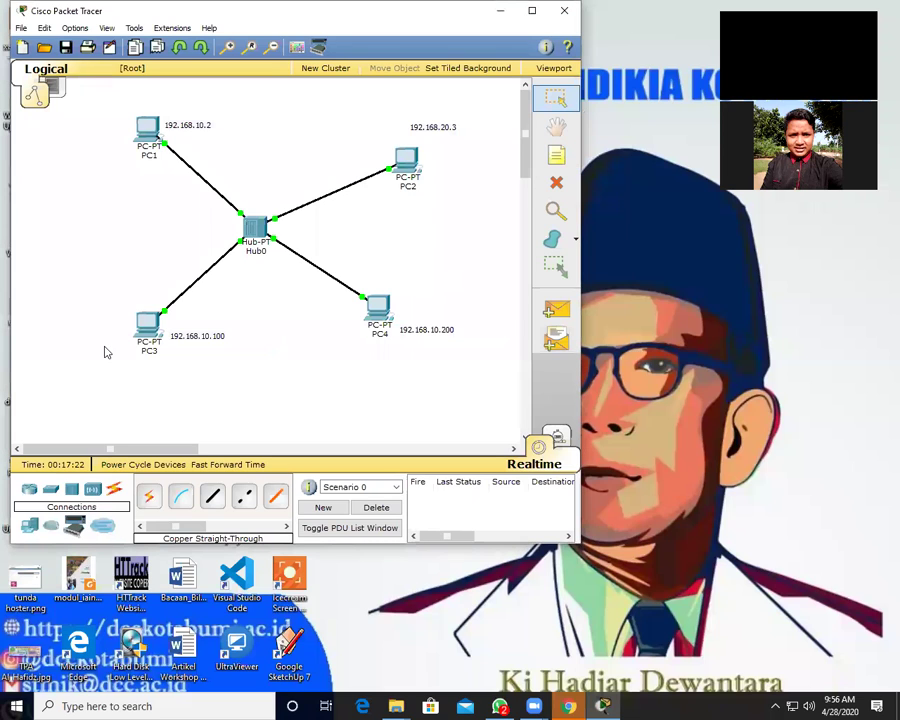
Configure PC3 with the static IP address 192.168.10.100 and subnet mask 255.255.255.0.
click(148, 322)
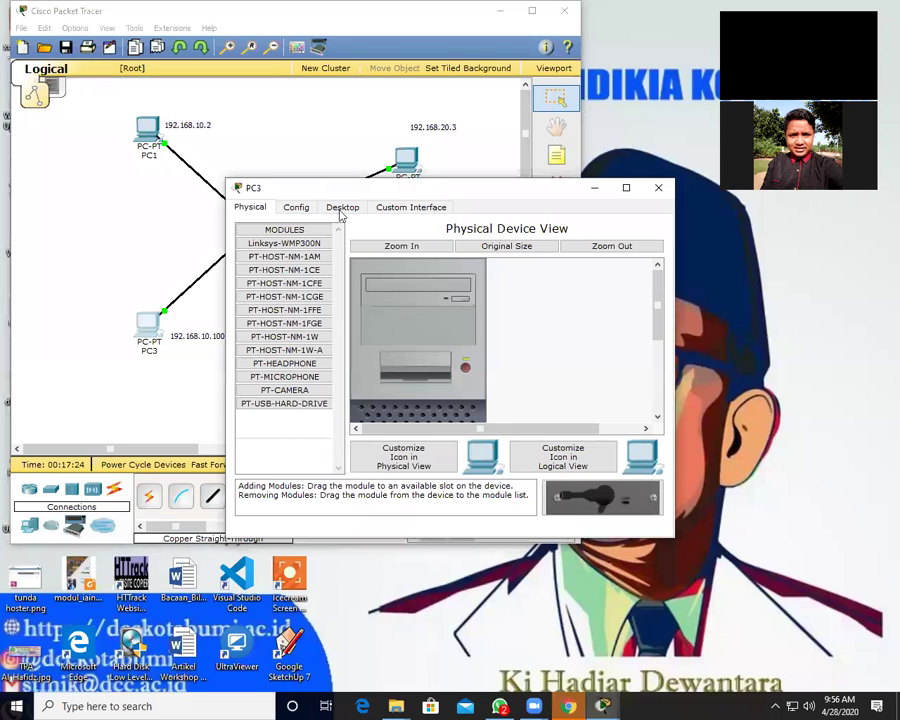
click(342, 207)
click(388, 291)
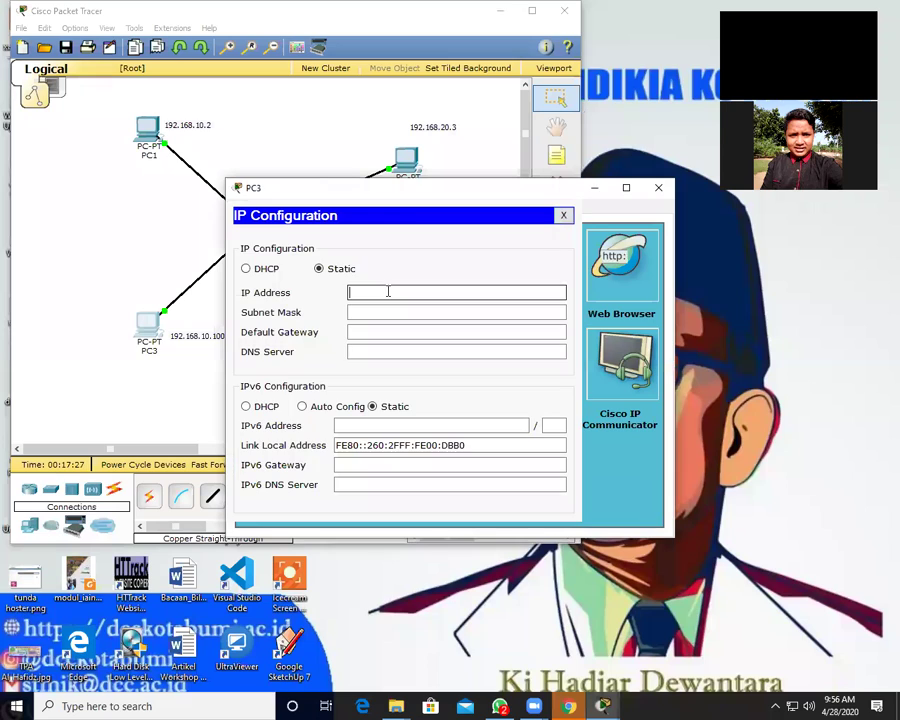
text(192.168.10.100)
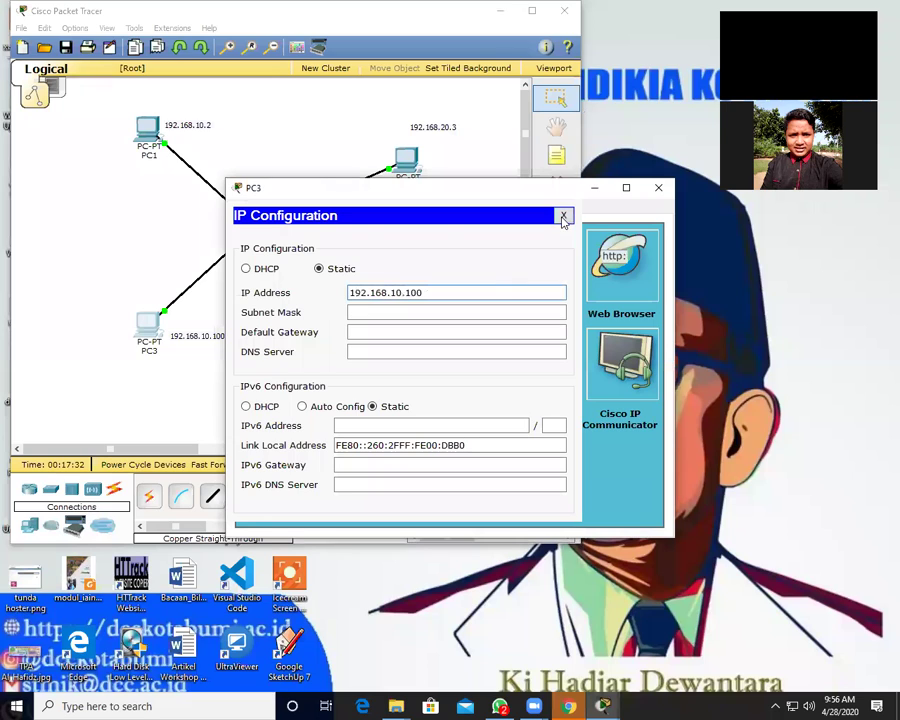
click(658, 187)
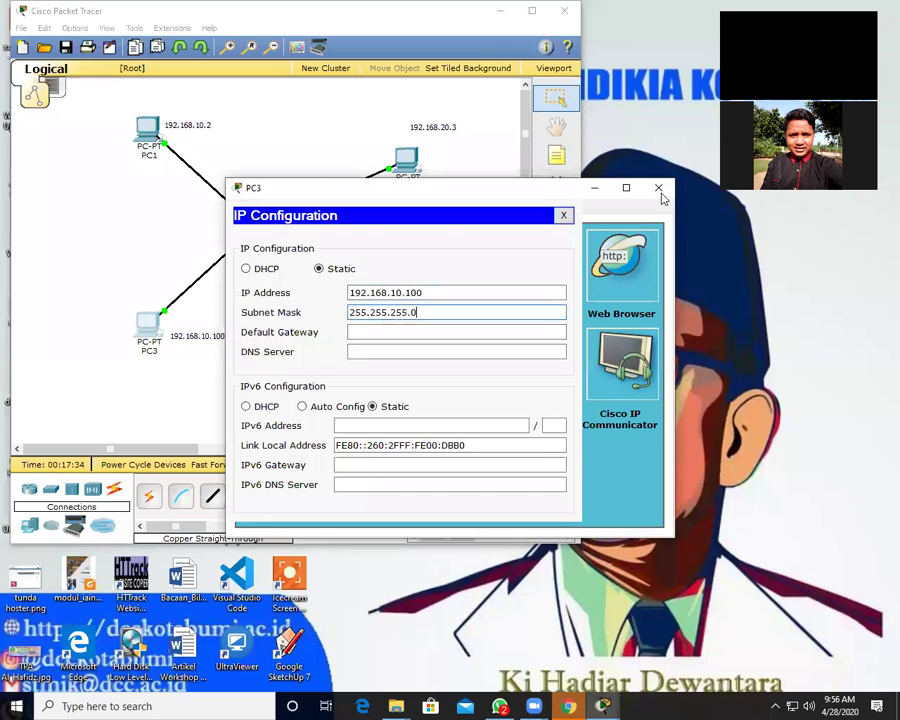
Configure PC4 with the static IP address 192.168.10.200 and close its configuration window.
click(379, 312)
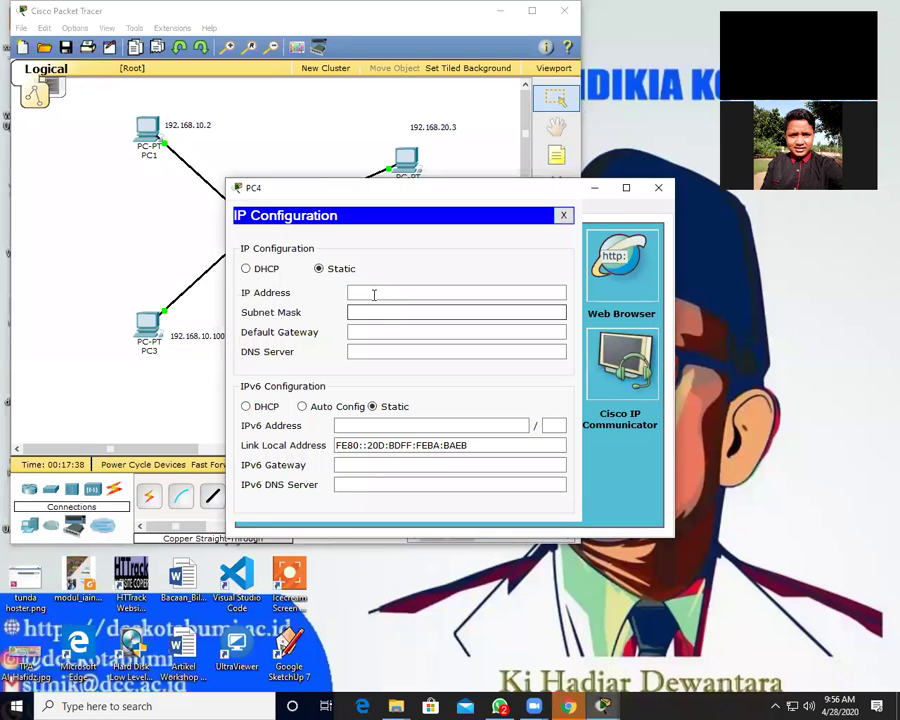
click(374, 293)
text(192)
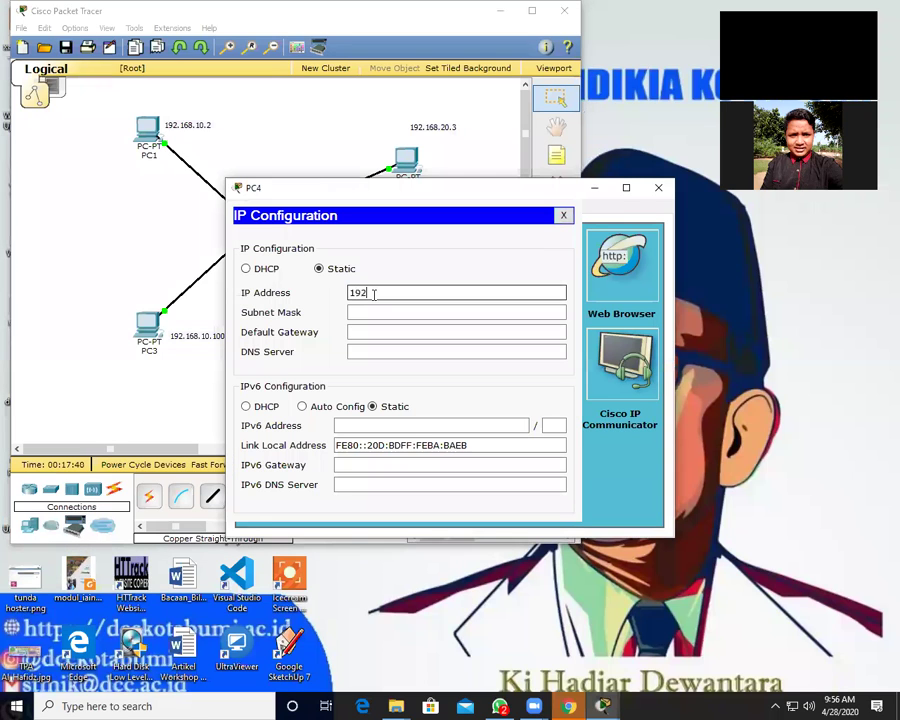
text(.168.100.200)
key(Left)
key(Left)
key(Left)
key(Left)
key(BackSpace)
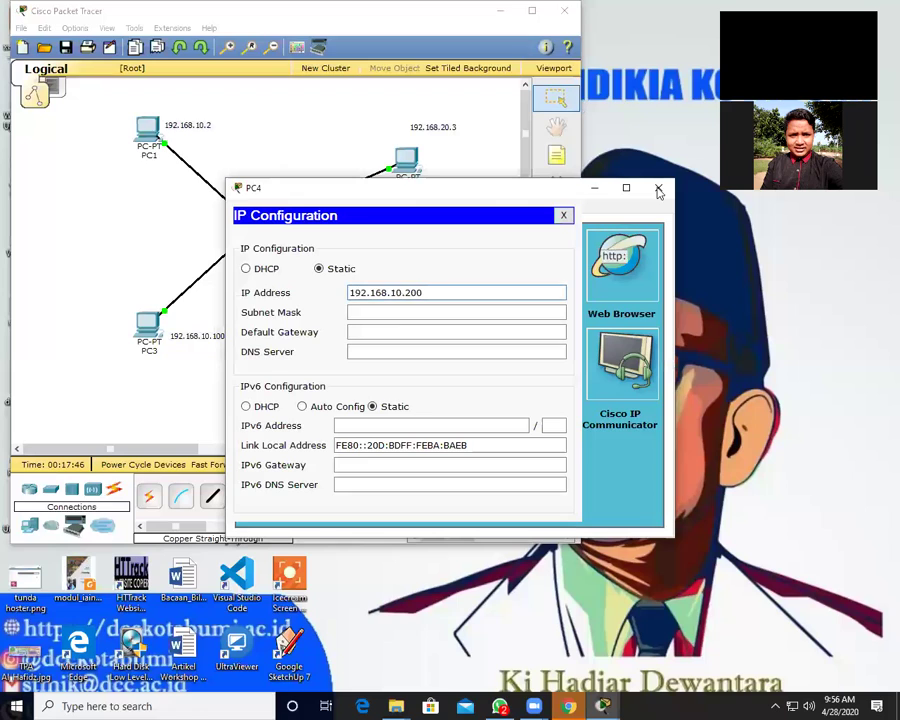
click(658, 190)
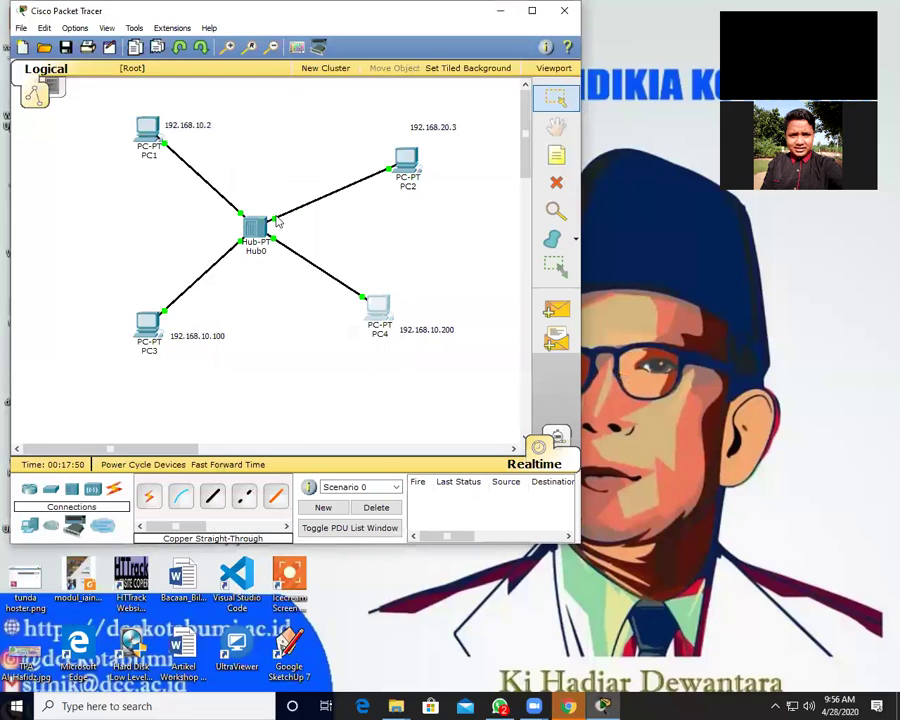
Shift the hub slightly toward PC2 and send a simple PDU from PC4 to PC1.
drag(250, 228, 278, 220)
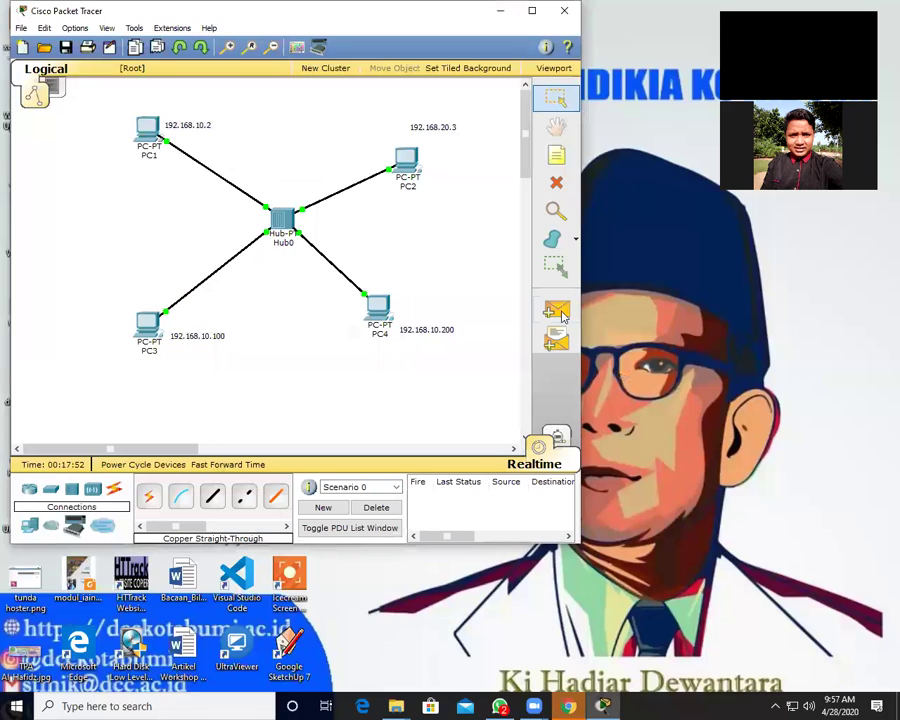
key(p)
click(379, 308)
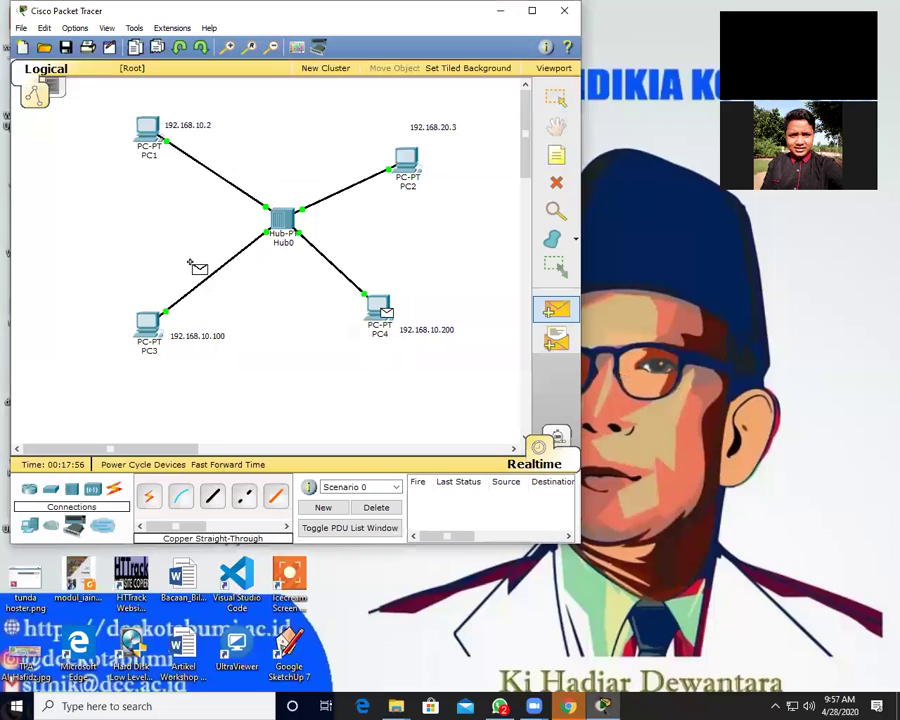
click(150, 140)
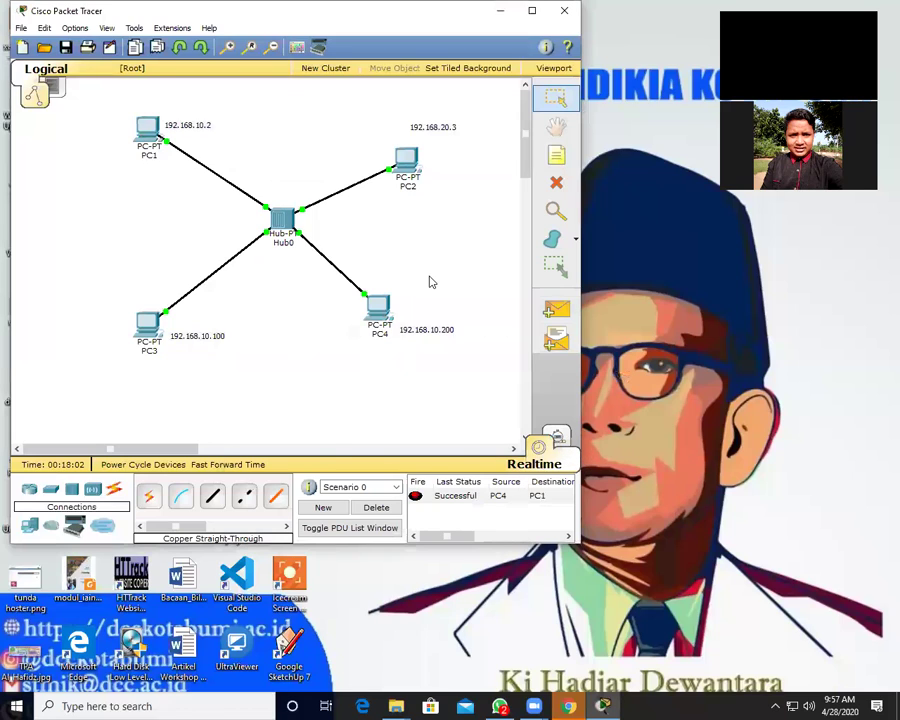
Switch to Simulation mode and auto-play the PDU travelling from PC4 to PC1 through the hub.
key(shift+s)
click(309, 464)
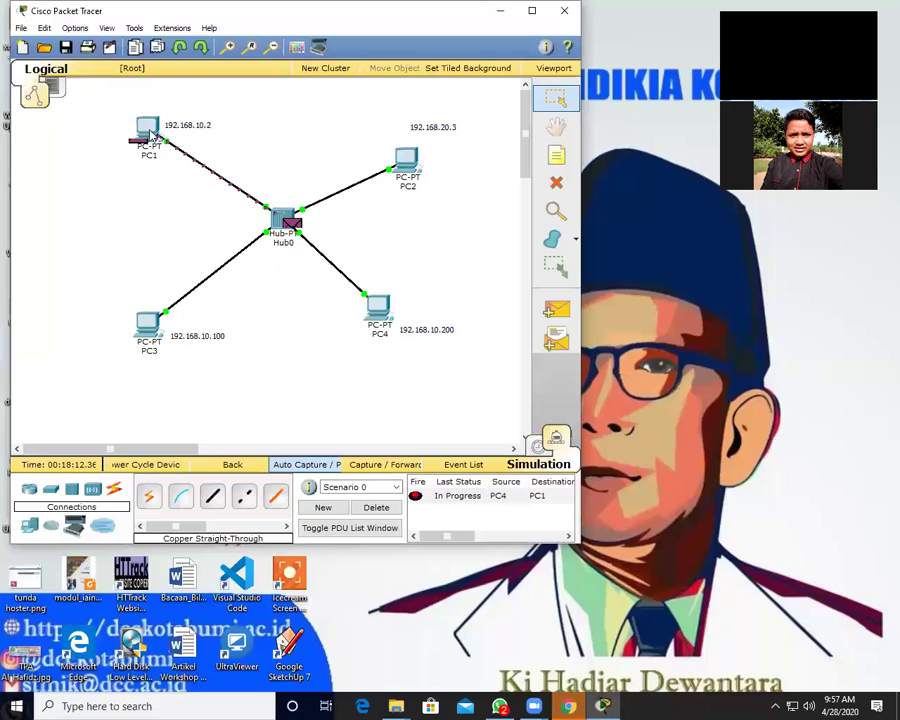
mouse_move(151, 135)
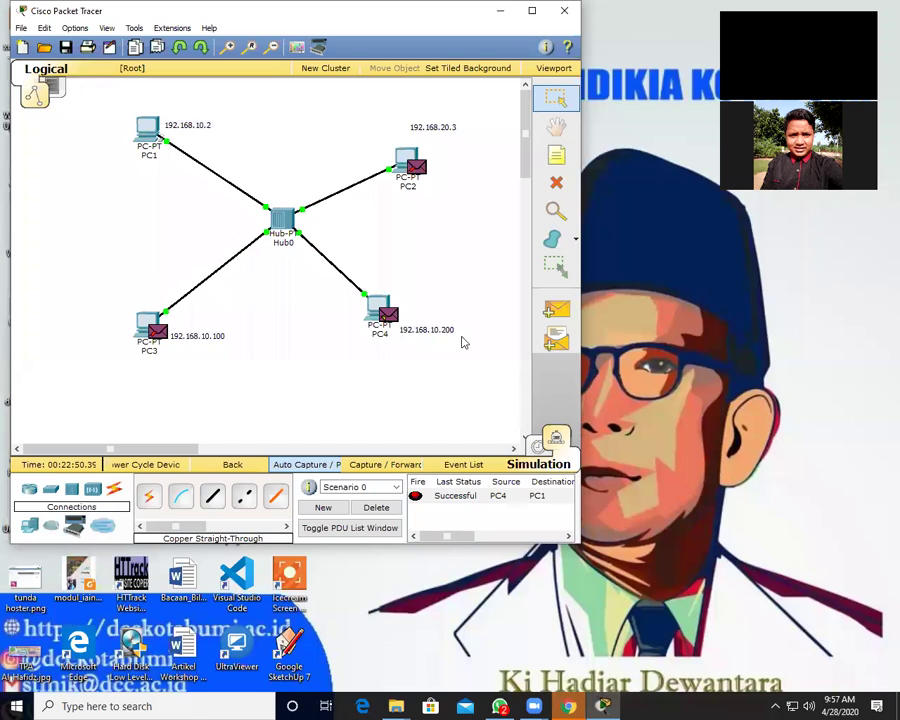
Clear the scenario's PDUs and add simple PDUs from PC4 to PC1 and from PC2 to PC3.
click(376, 508)
click(556, 310)
click(374, 303)
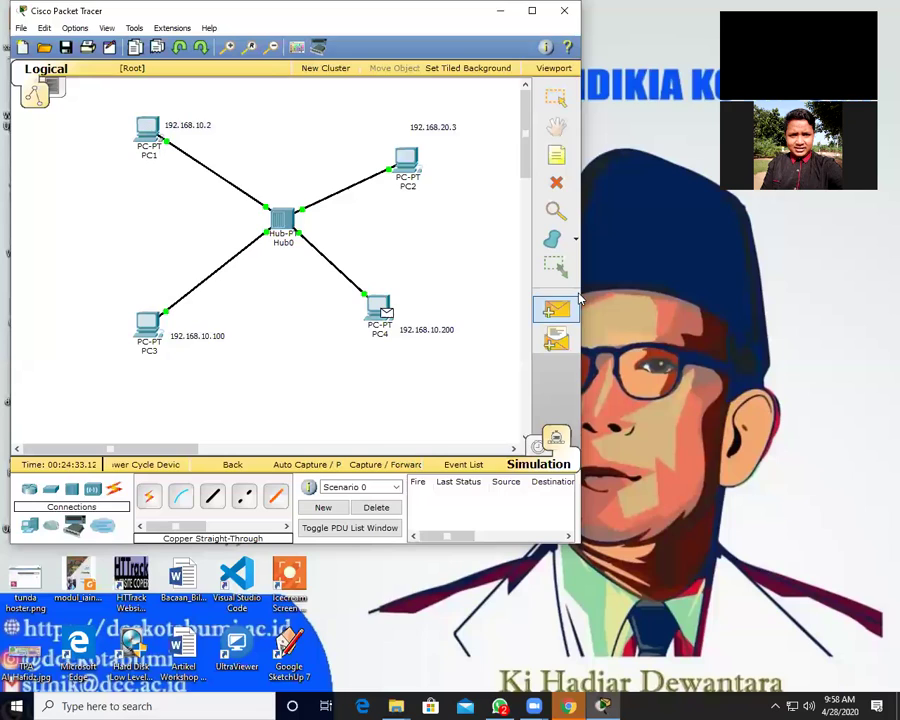
click(406, 162)
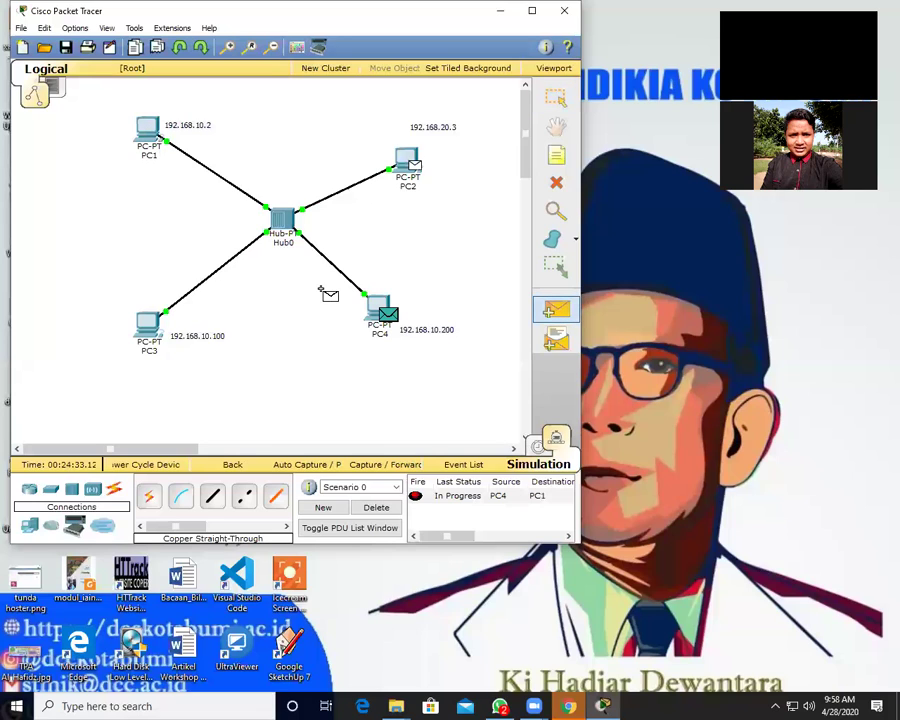
click(148, 321)
key(Escape)
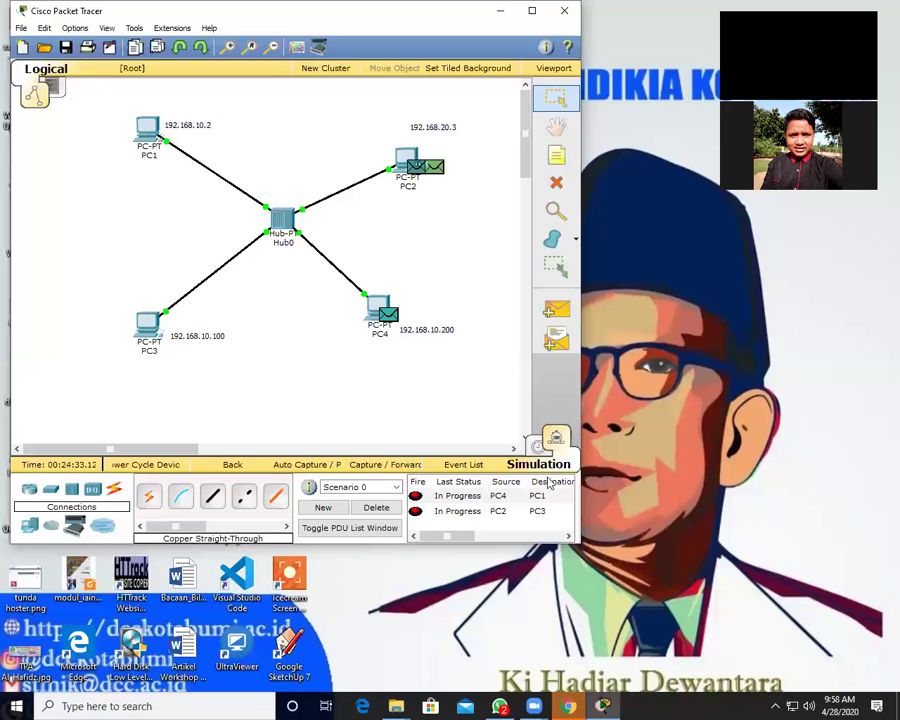
Auto-play the simulation of both PDUs and clear them from the scenario.
click(312, 466)
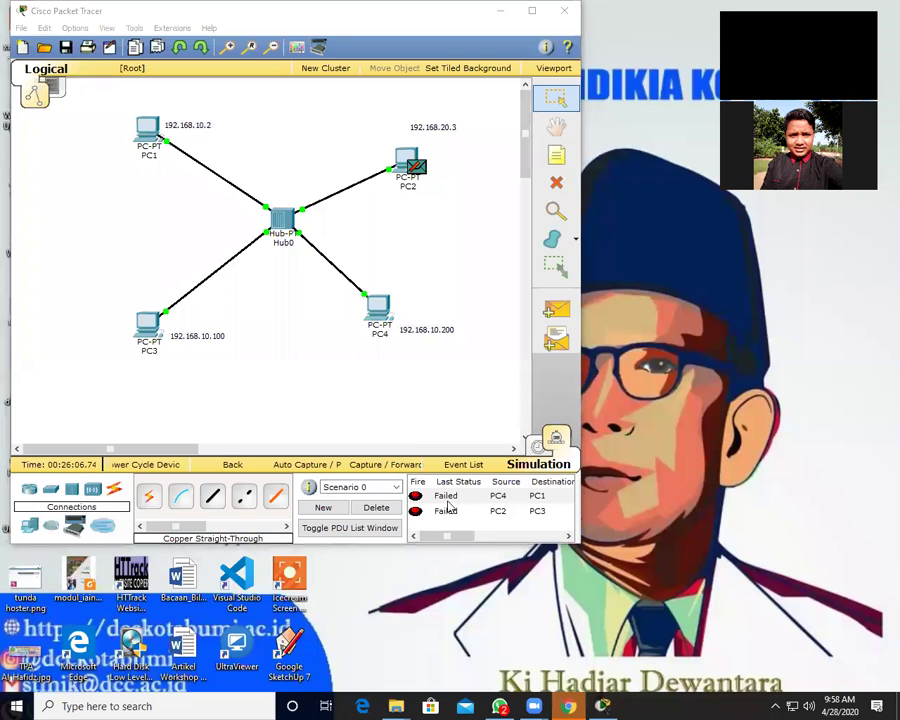
click(386, 511)
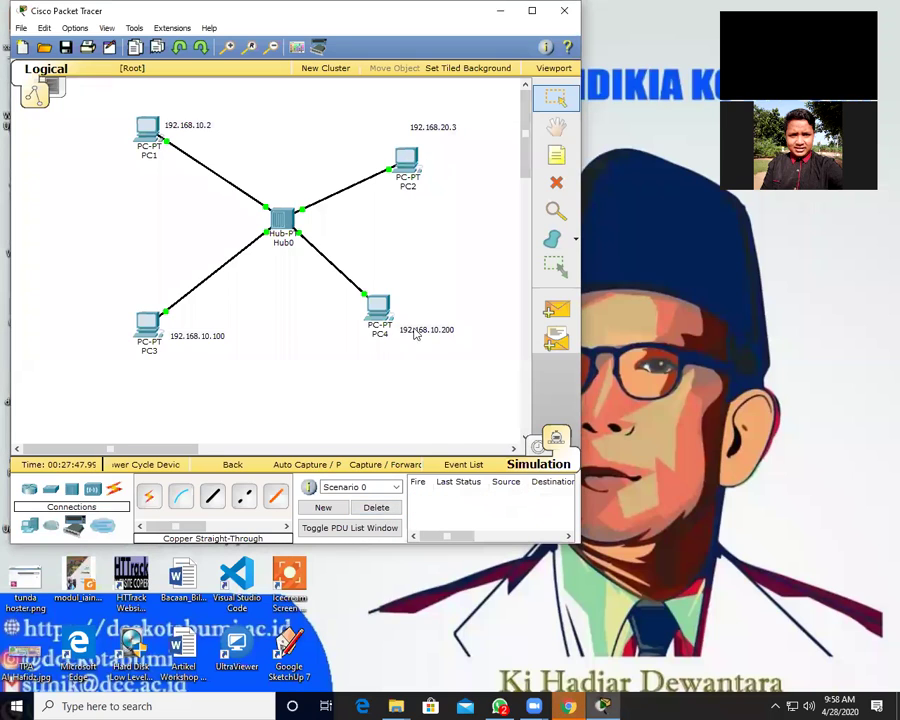
Move the IP address notes of PC4 and PC3 slightly upward beside their computers.
drag(423, 323, 432, 316)
click(228, 354)
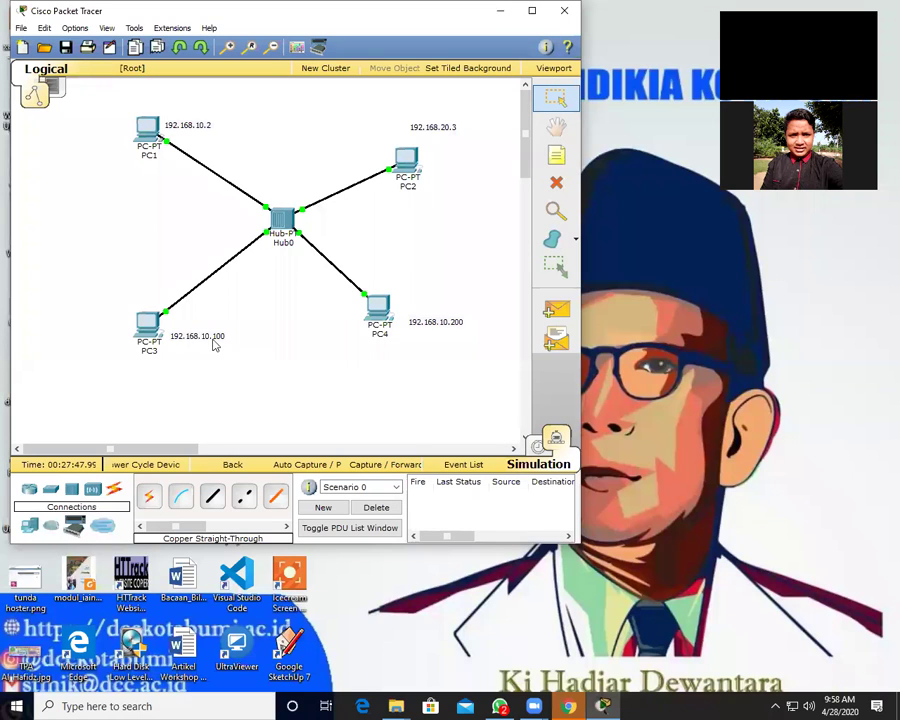
drag(209, 336, 208, 329)
click(279, 370)
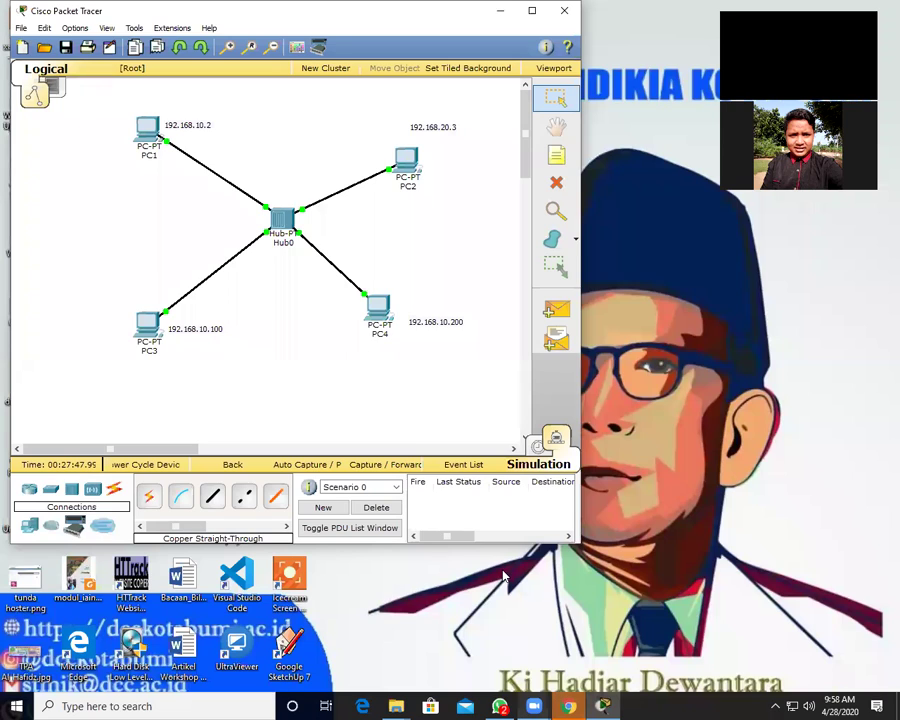
click(537, 704)
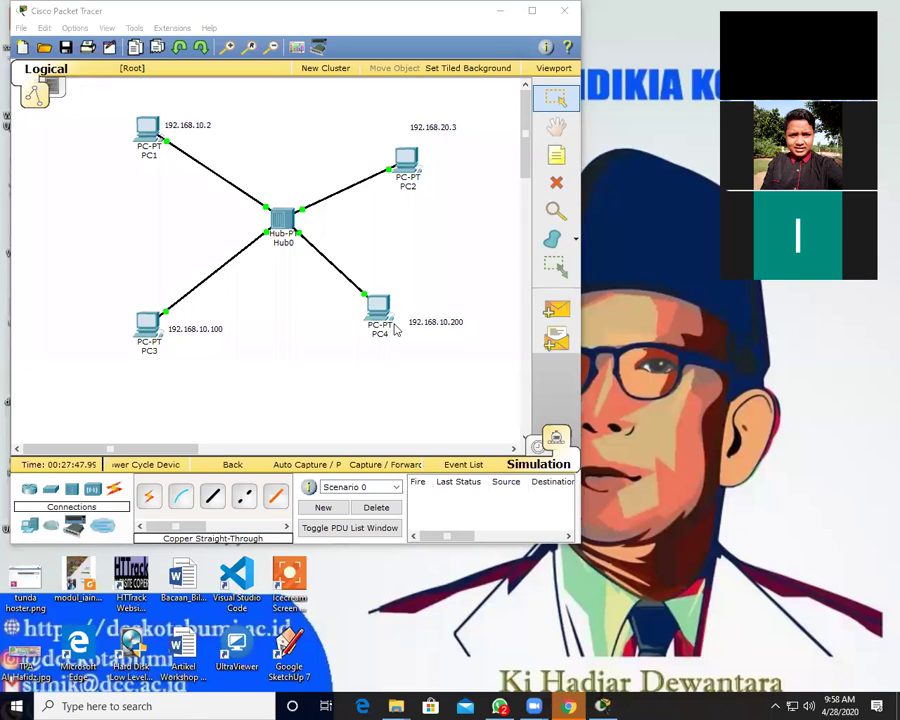
Reposition PC4, PC1, PC3 and PC2 around the hub to even out the star layout beside their IP notes.
drag(390, 330, 401, 340)
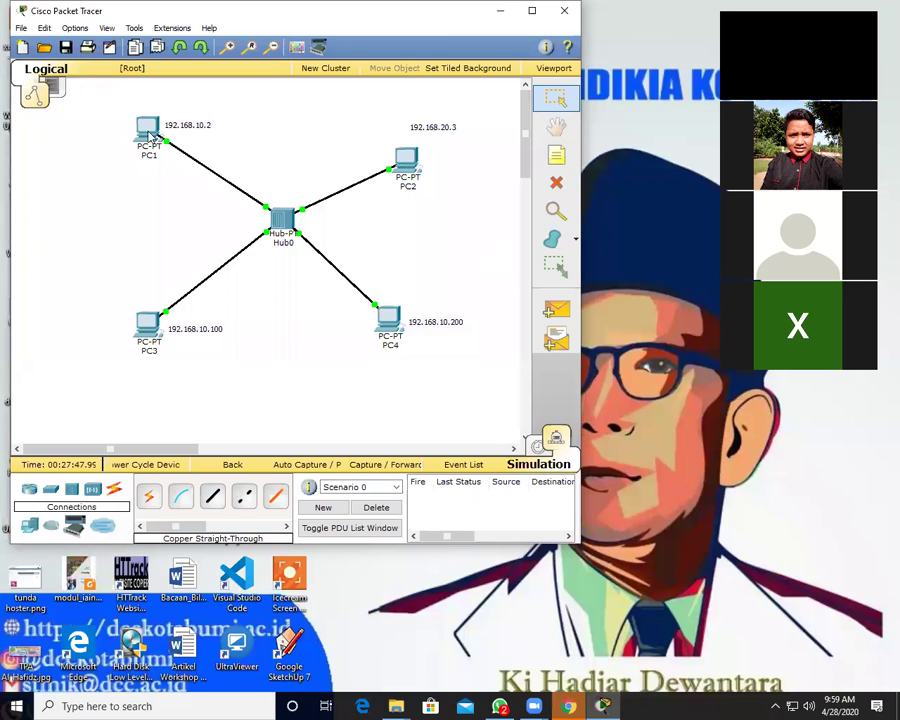
drag(147, 128, 128, 120)
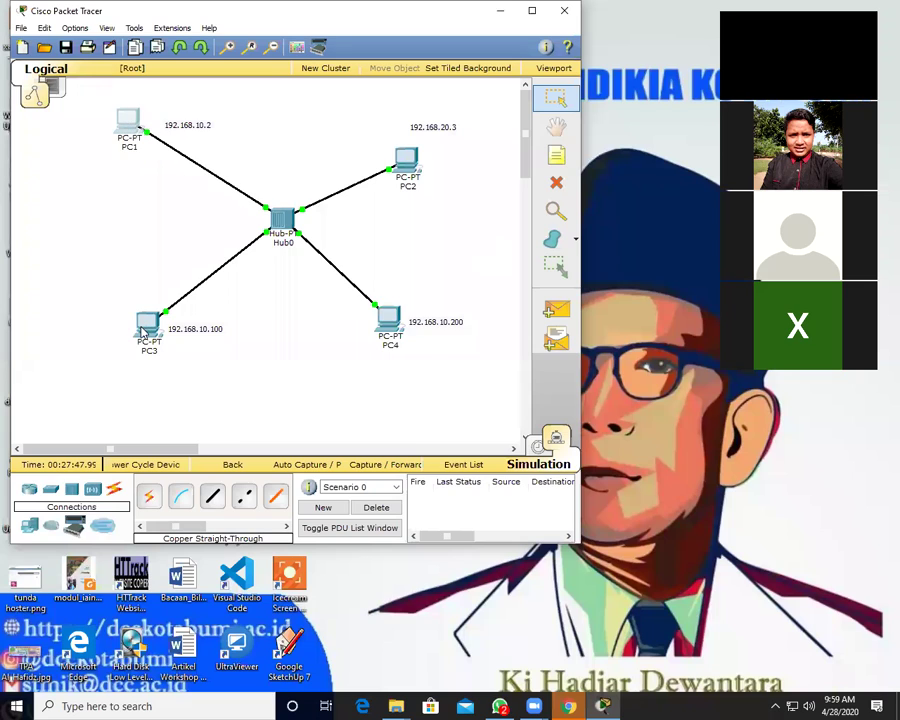
drag(143, 333, 132, 337)
drag(388, 318, 400, 342)
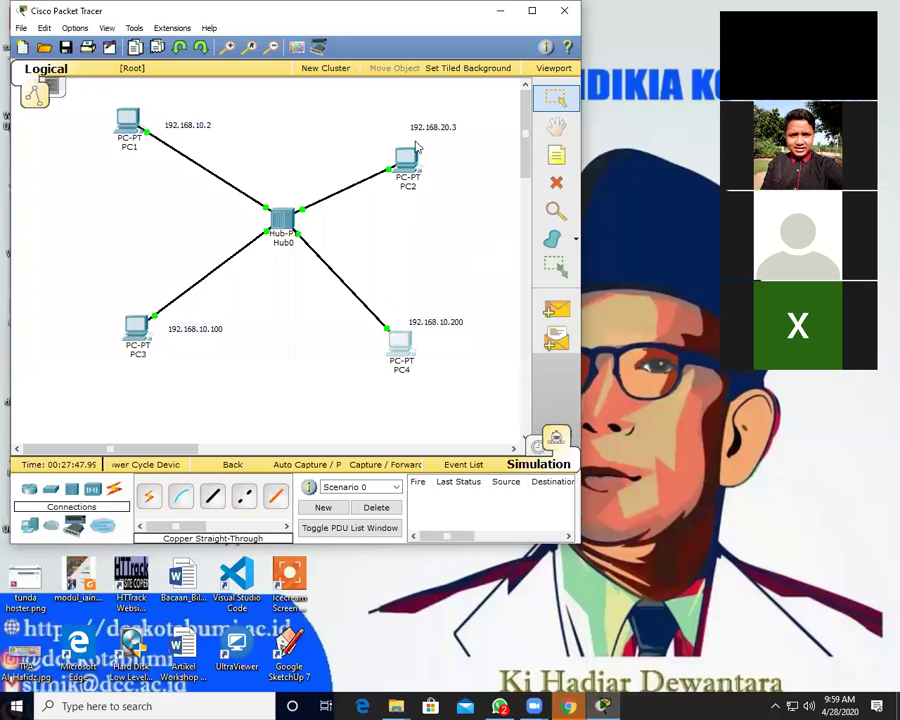
drag(406, 158, 440, 131)
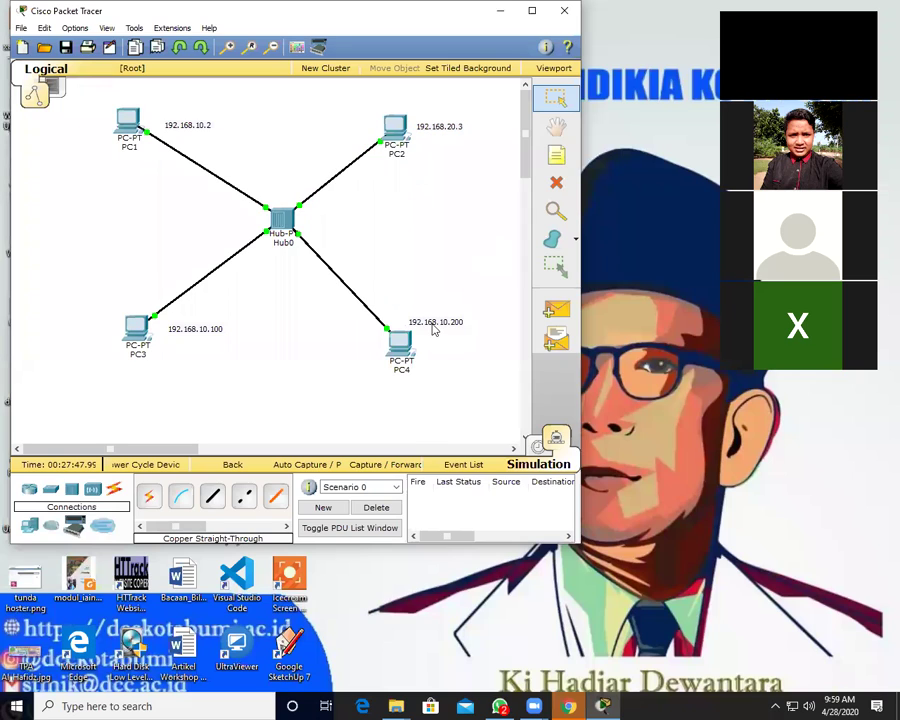
Move the 192.168.10.200 and 192.168.10.100 notes slightly lower so they sit directly beside PC4 and PC3.
drag(440, 322, 456, 341)
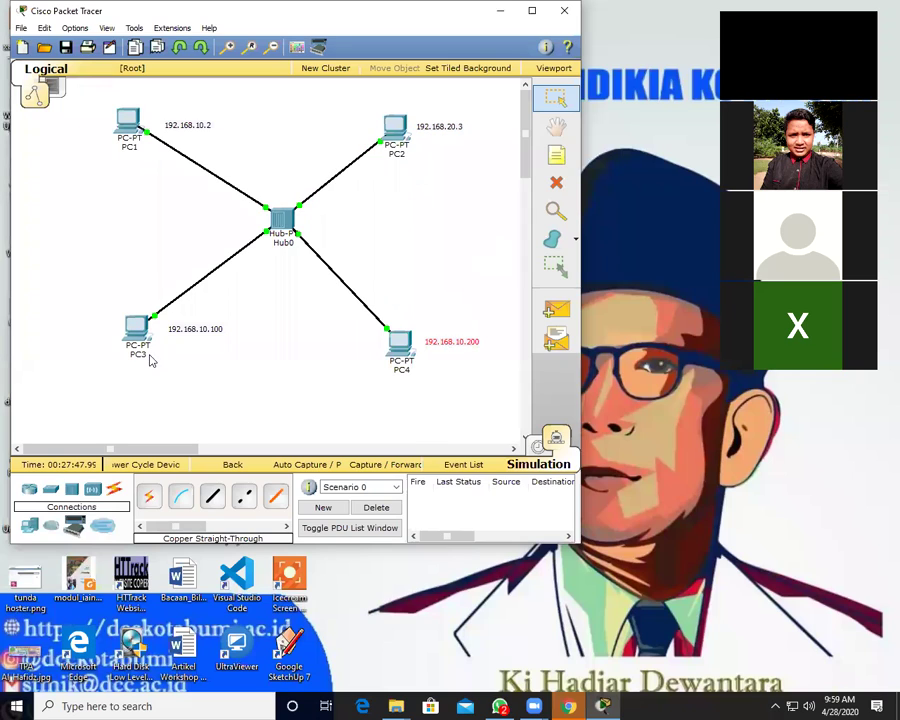
click(200, 331)
drag(205, 330, 197, 338)
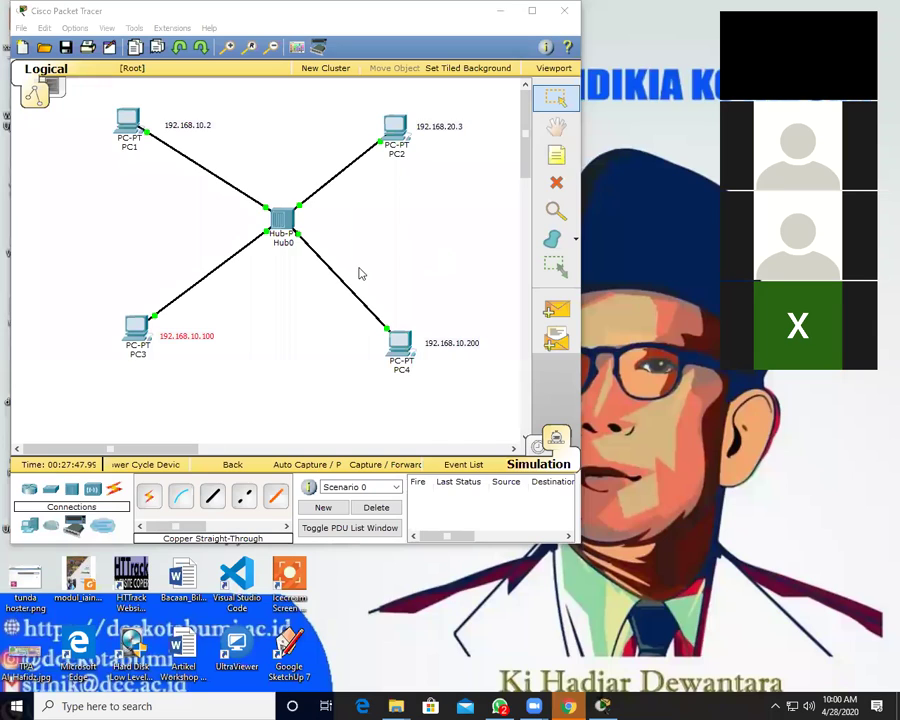
click(245, 359)
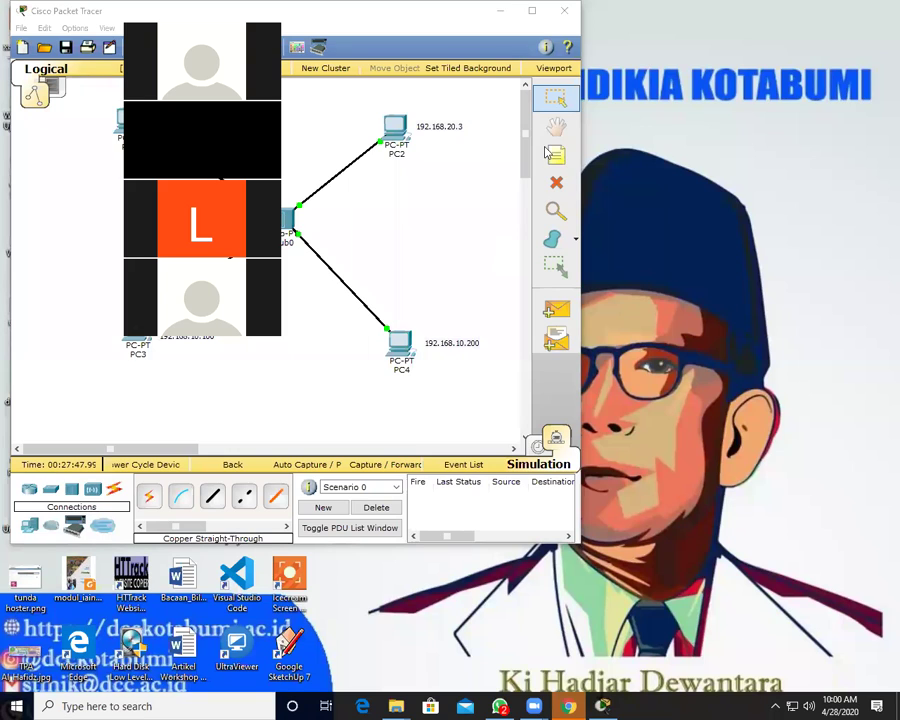
Maximize the Packet Tracer window and switch to Zoom's Meeting Controls window.
key(super+Up)
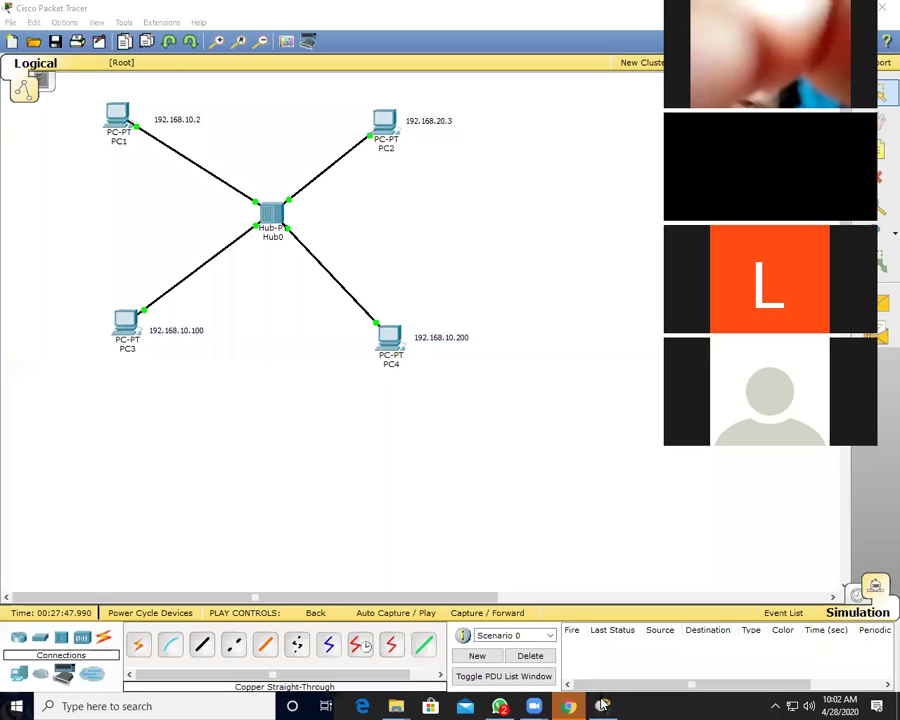
mouse_move(603, 705)
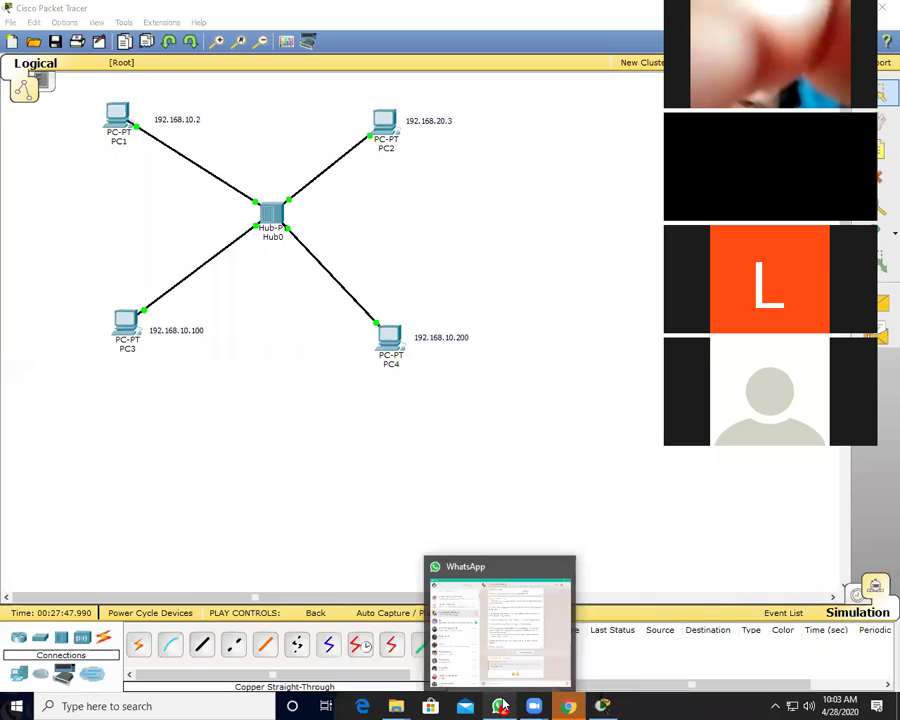
mouse_move(534, 705)
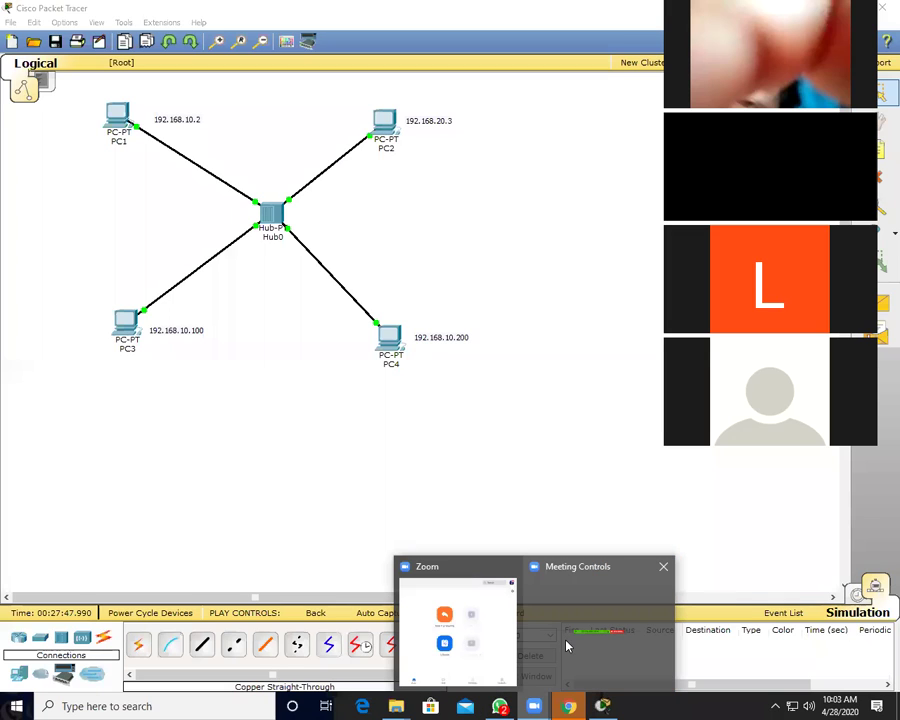
click(566, 646)
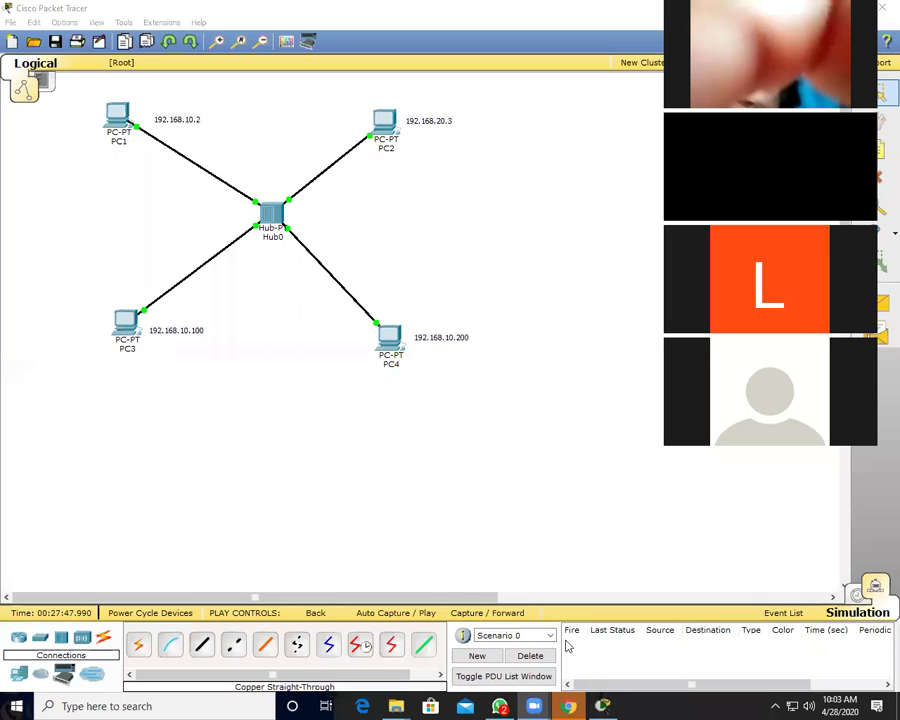